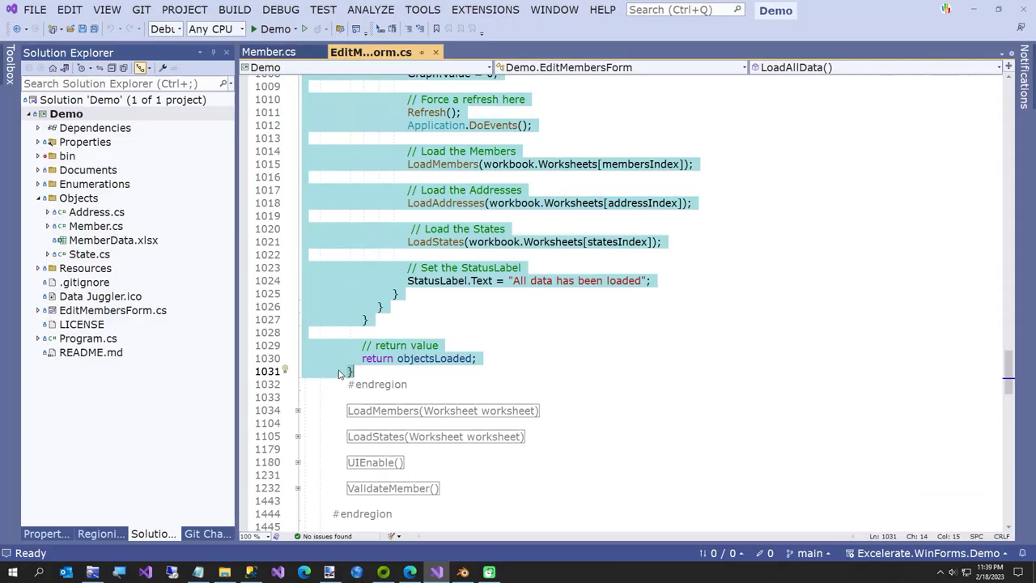
Copy the selected LoadAllData method from Visual Studio and paste it below the Loading Data text in the GitHub README.md being edited
{"action": "right_click", "coordinate": [339, 371]}
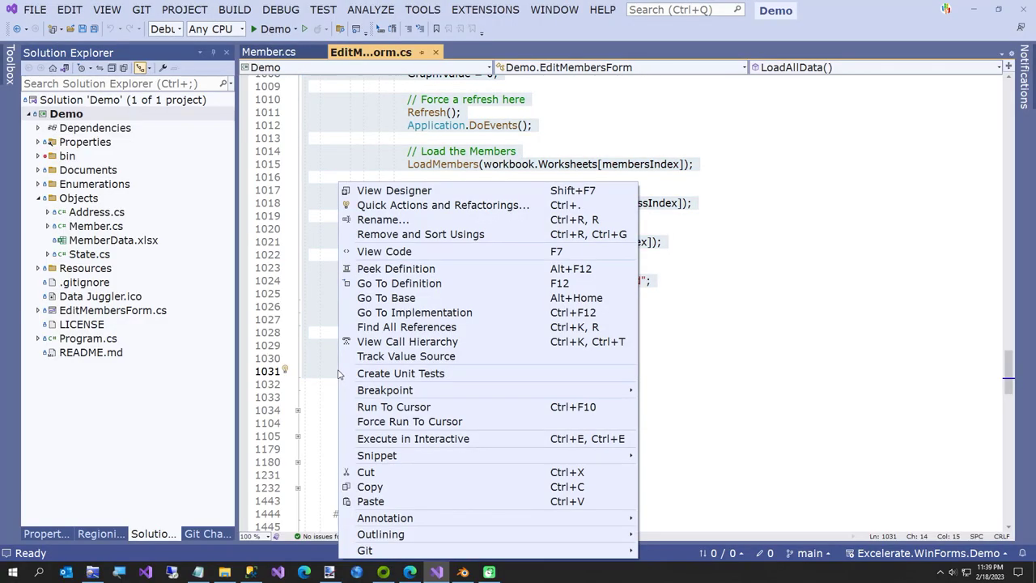
{"action": "left_click", "coordinate": [369, 486]}
{"action": "left_click", "coordinate": [411, 572]}
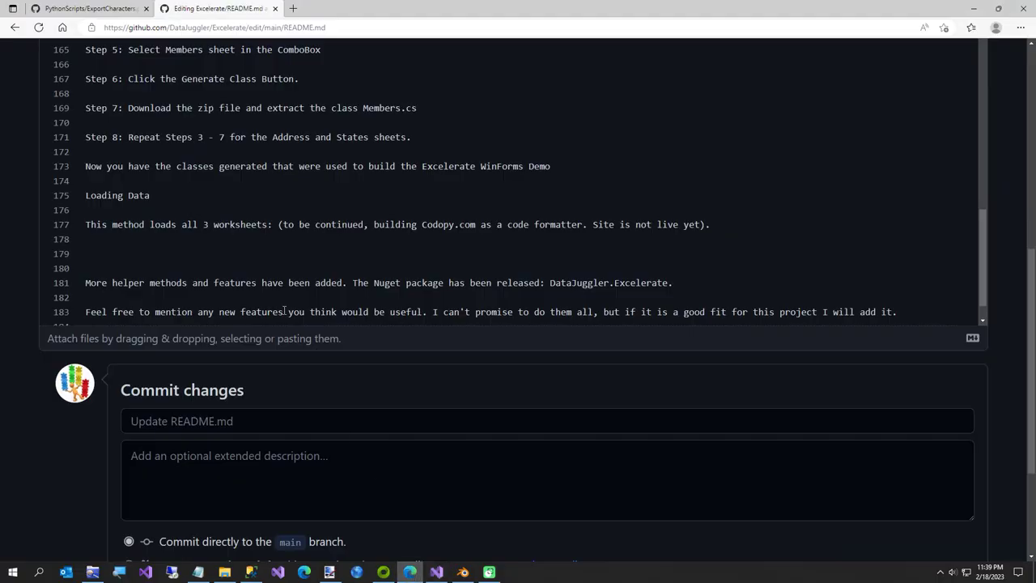
{"action": "left_click", "coordinate": [226, 254]}
{"action": "key", "text": "ctrl+v"}
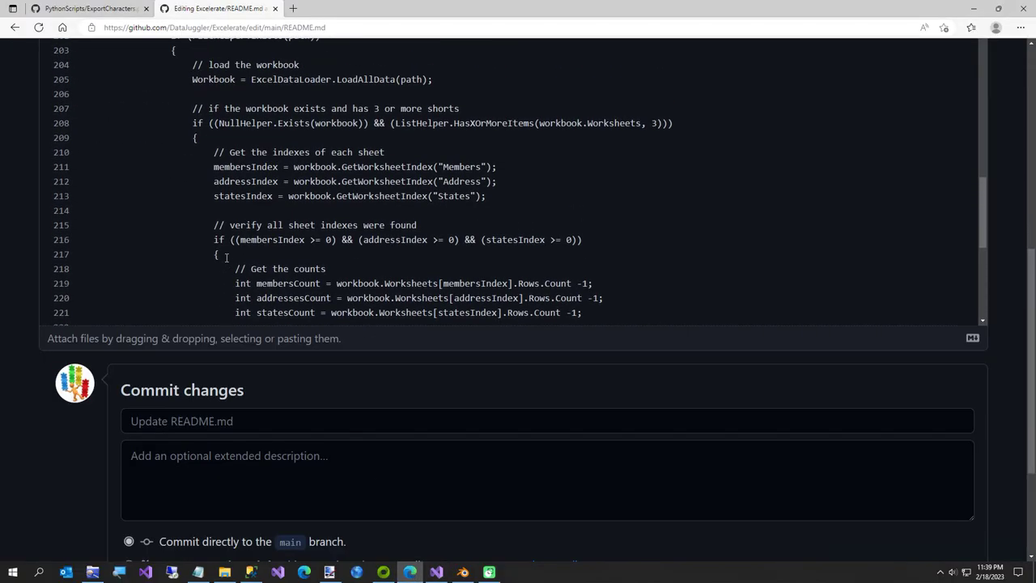
{"action": "scroll", "coordinate": [226, 256], "scroll_direction": "up", "scroll_amount": 5}
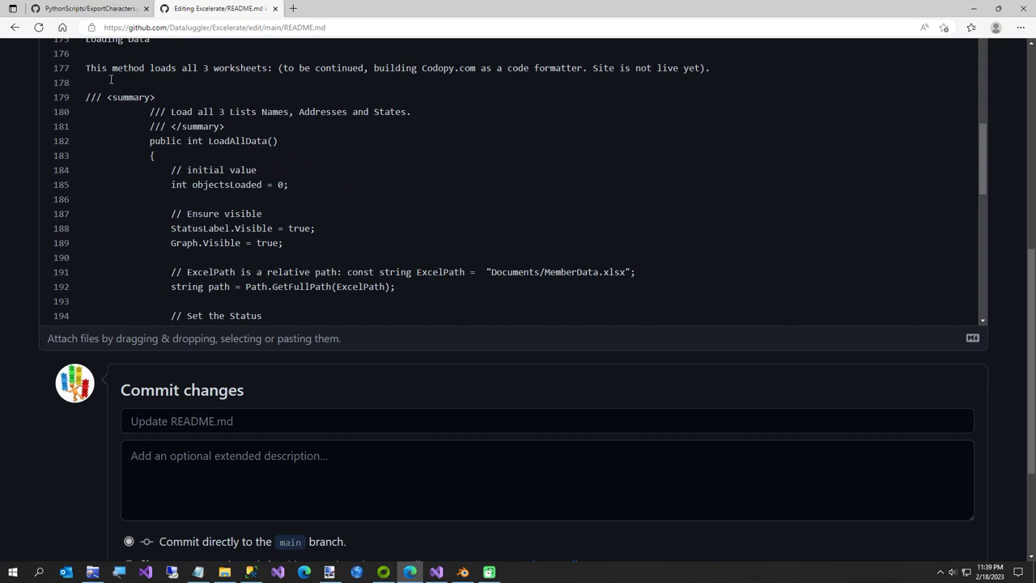
Open ExportCharacters.py in the DataJuggler/PythonScripts repository on GitHub and copy its entire contents
{"action": "key", "text": "ctrl+shift+Tab"}
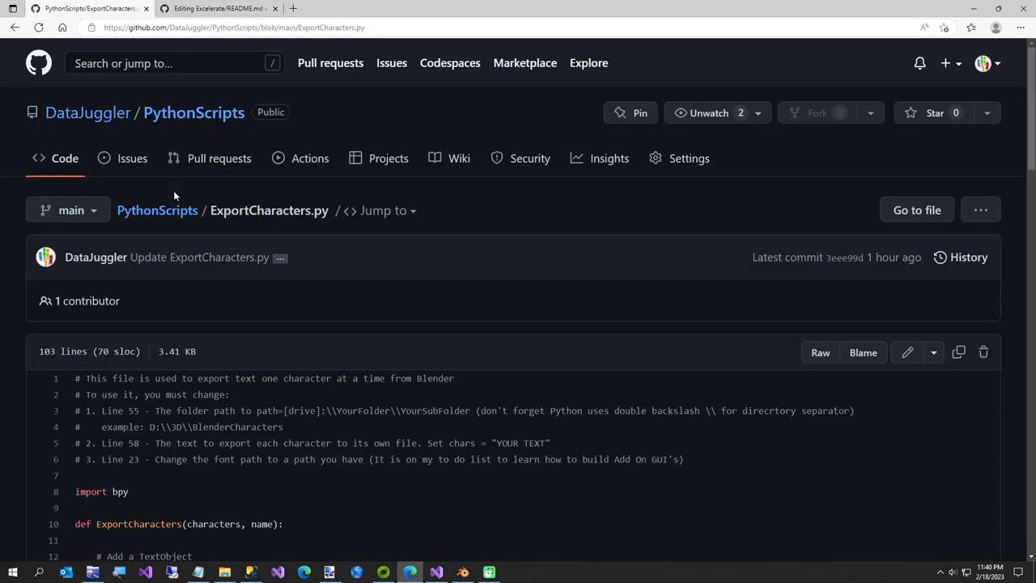
{"action": "left_click", "coordinate": [164, 119]}
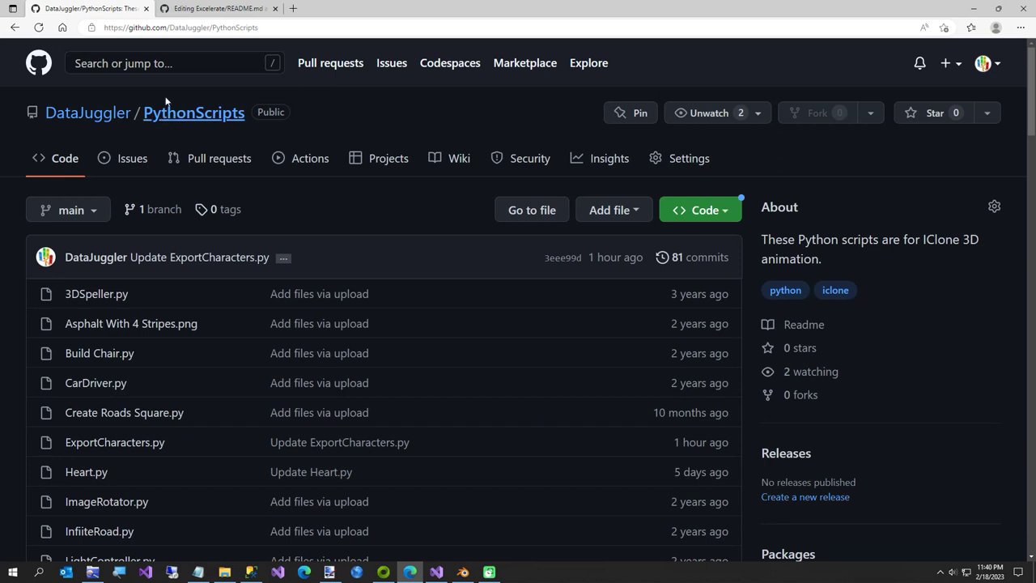
{"action": "key", "text": "ctrl+l"}
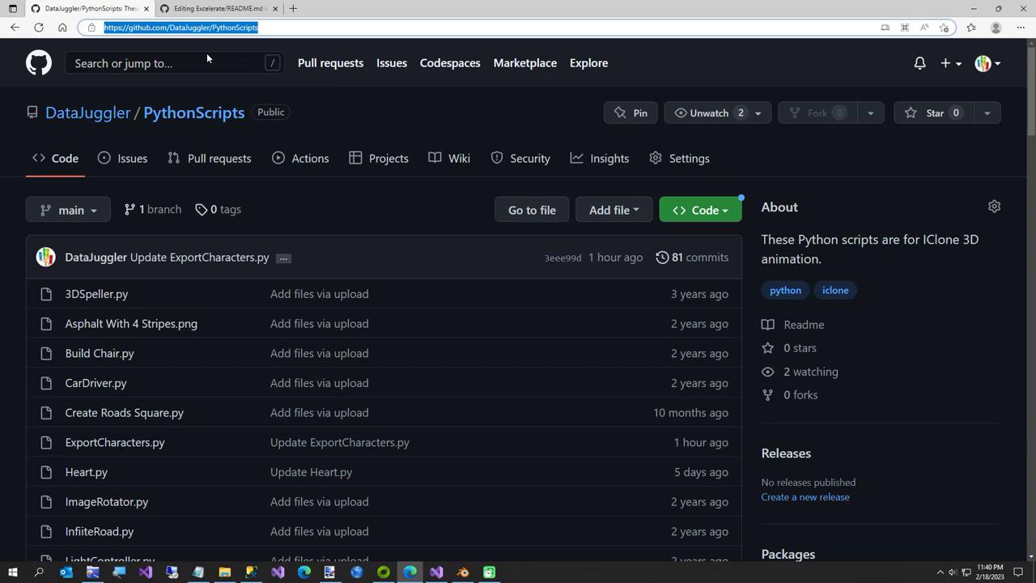
{"action": "left_click", "coordinate": [111, 446]}
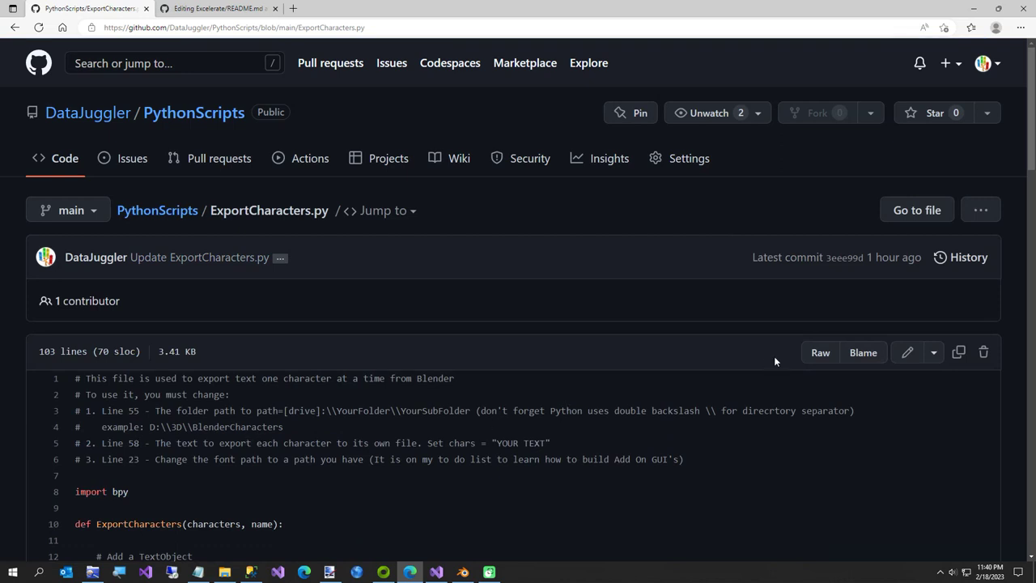
{"action": "left_click", "coordinate": [958, 353]}
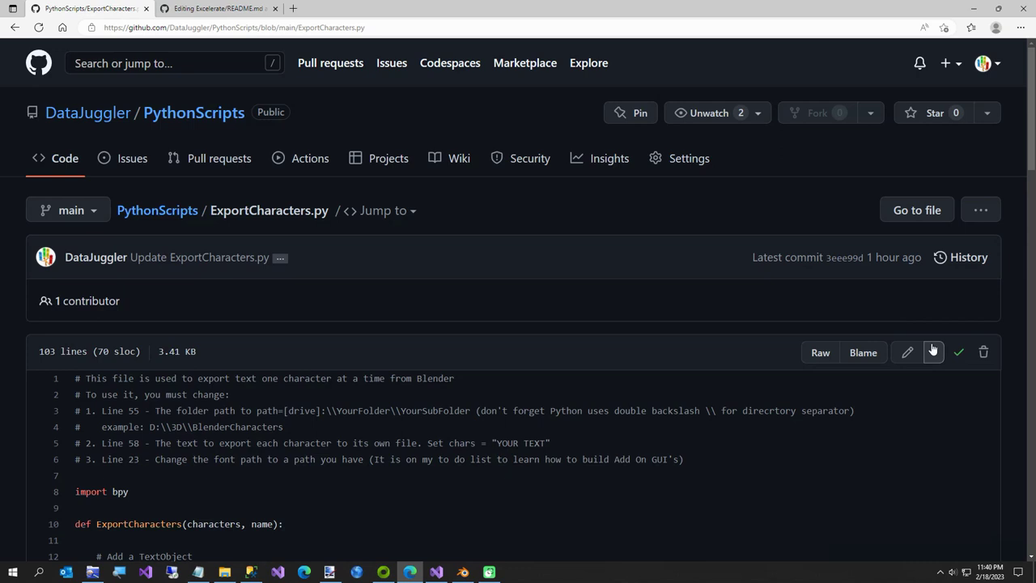
Switch to the Omniverse Launcher, search the Exchange for Blender and view the Blender 3.4 alpha USD branch details
{"action": "left_click", "coordinate": [973, 8]}
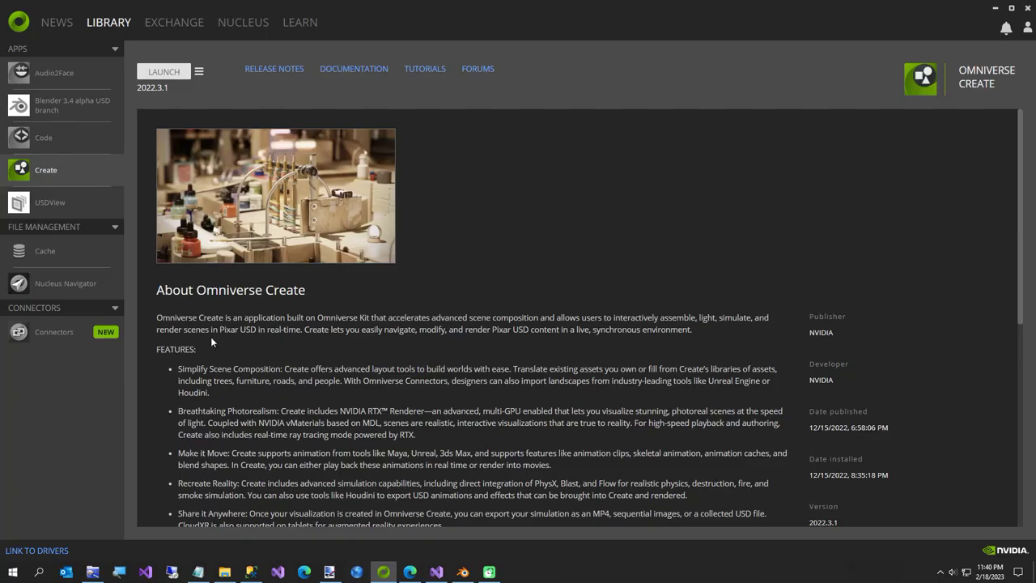
{"action": "left_click", "coordinate": [91, 112]}
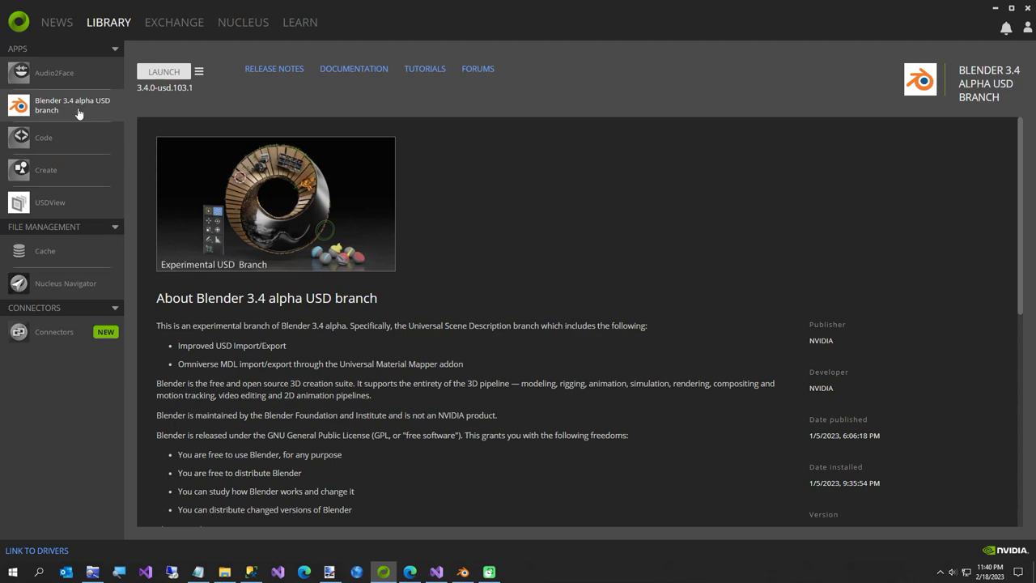
{"action": "left_click", "coordinate": [152, 27]}
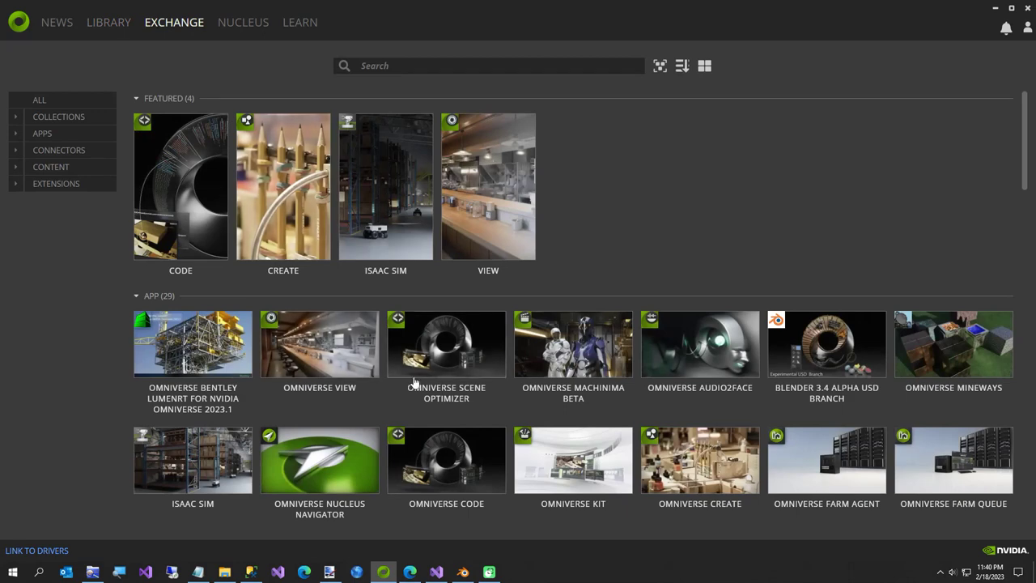
{"action": "left_click", "coordinate": [388, 66]}
{"action": "type", "text": "Blender"}
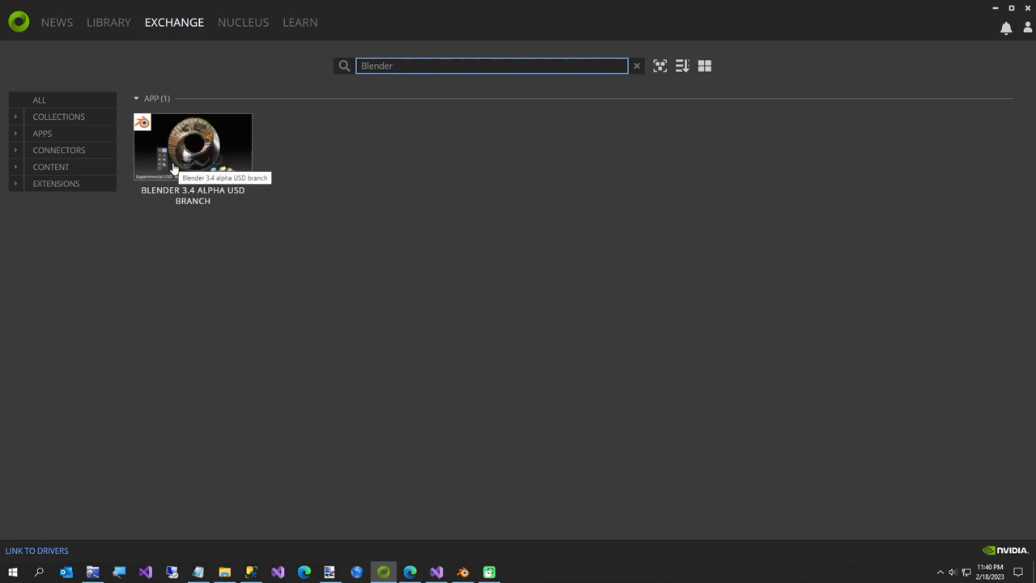
{"action": "left_click", "coordinate": [180, 166]}
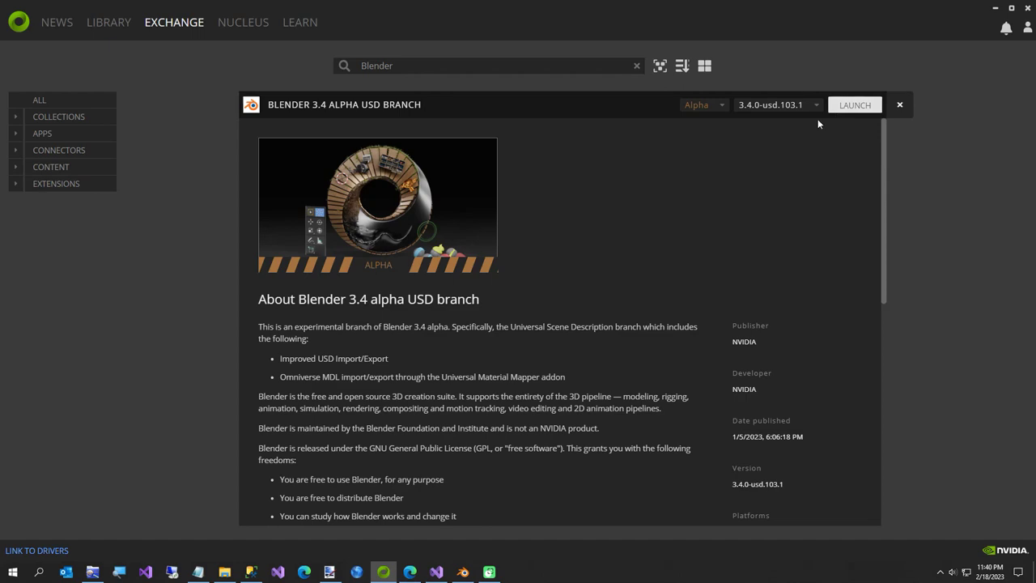
Launch the Blender 3.4 alpha USD branch from the Omniverse library and dismiss its splash screen
{"action": "left_click", "coordinate": [95, 29]}
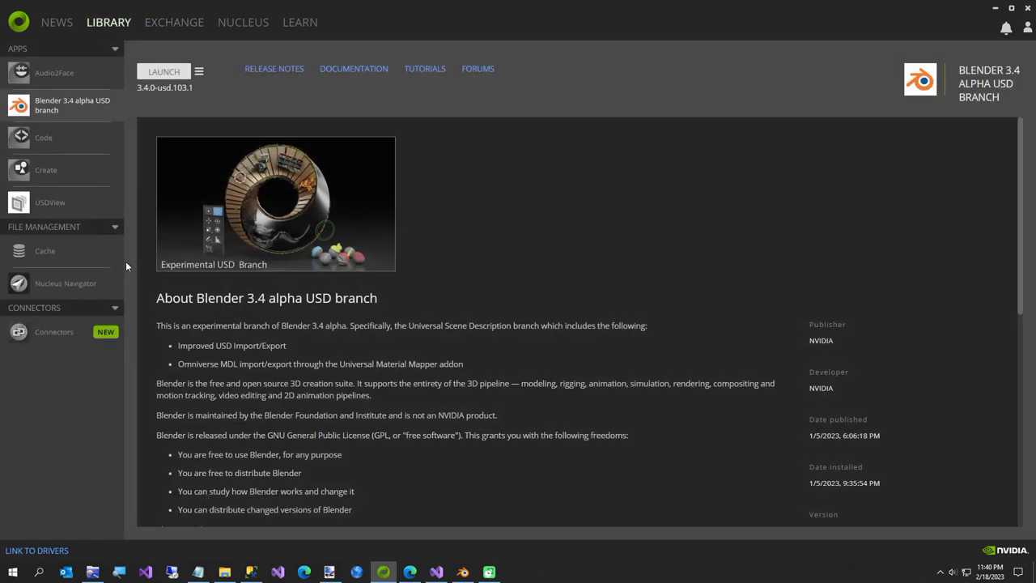
{"action": "left_click", "coordinate": [172, 73]}
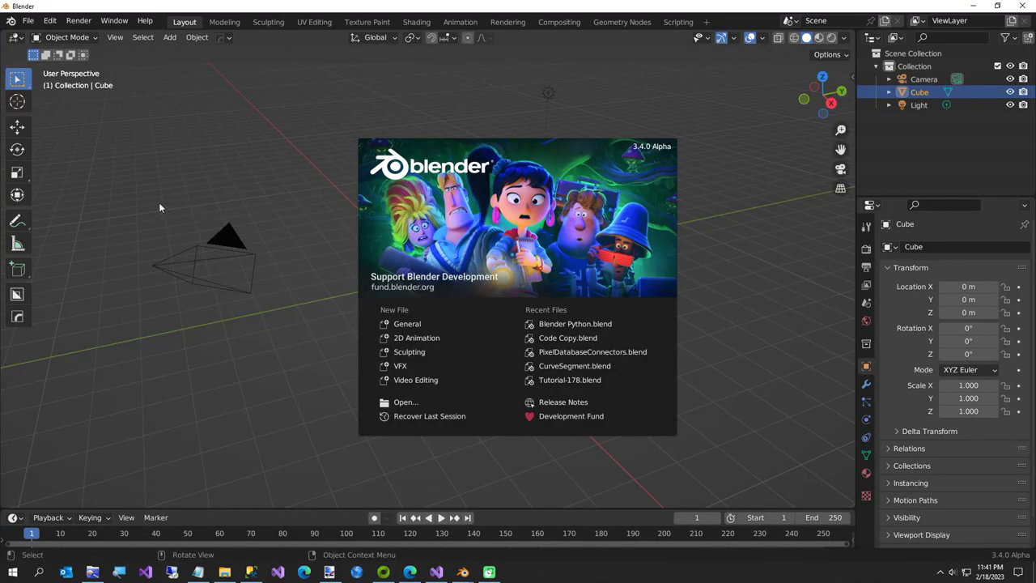
{"action": "left_click", "coordinate": [160, 206]}
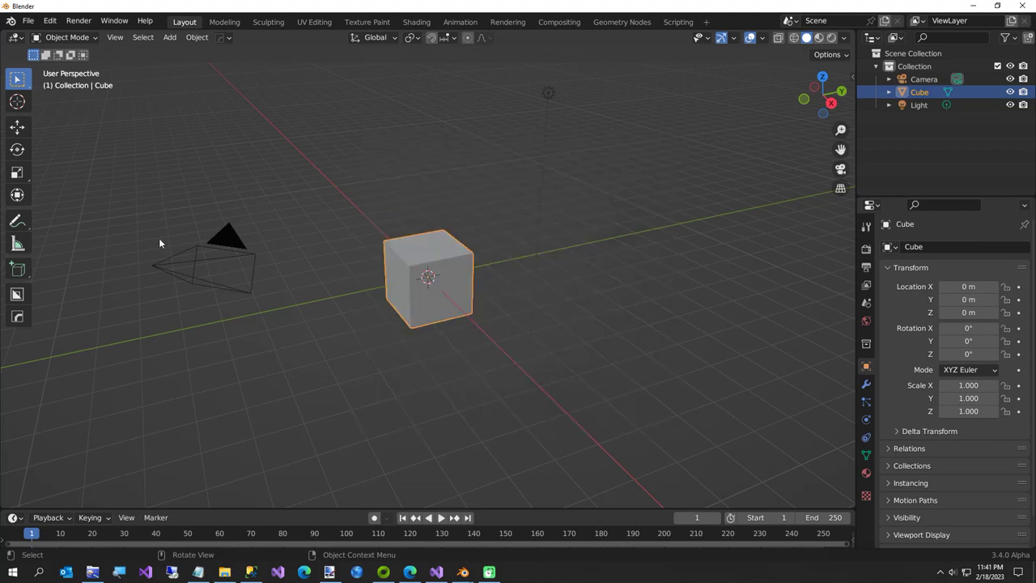
Delete the default camera, cube and light from the scene
{"action": "left_click_drag", "start_coordinate": [132, 180], "coordinate": [789, 416]}
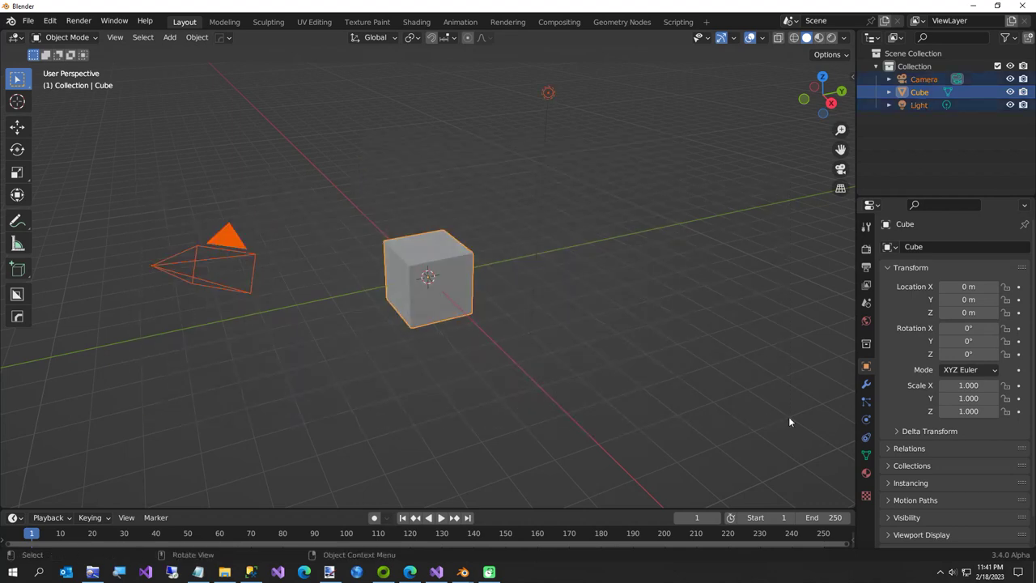
{"action": "key", "text": "Delete"}
{"action": "middle_click_drag", "start_coordinate": [788, 416], "coordinate": [670, 398]}
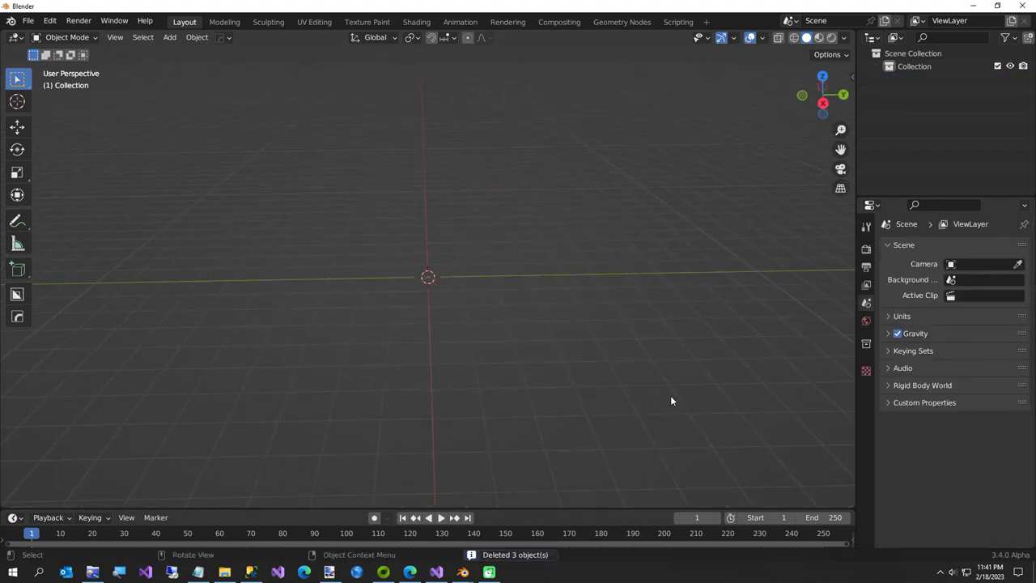
Create a new text in the Scripting workspace and paste the copied ExportCharacters script into it
{"action": "left_click", "coordinate": [676, 23]}
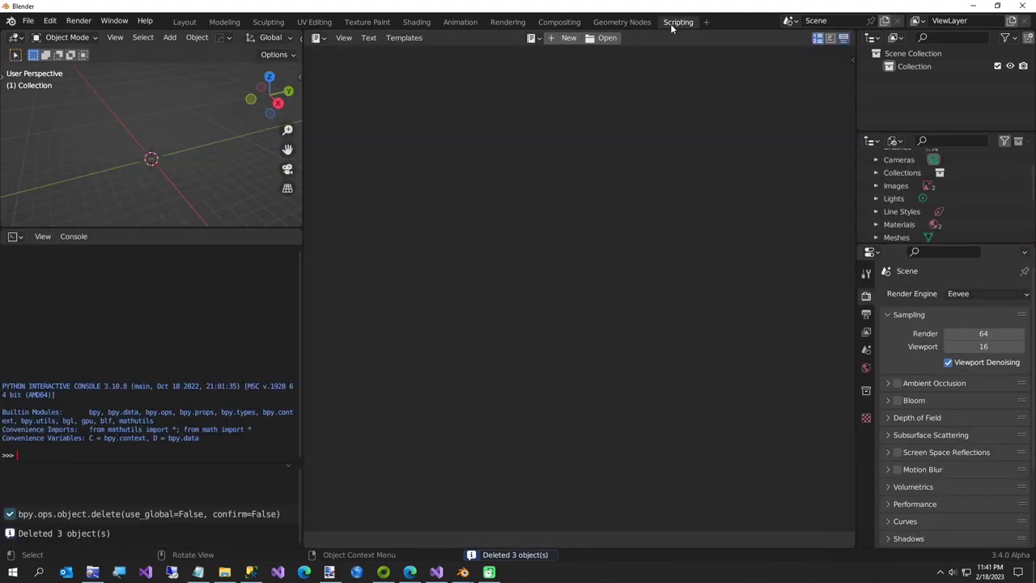
{"action": "left_click", "coordinate": [564, 38]}
{"action": "right_click", "coordinate": [411, 134]}
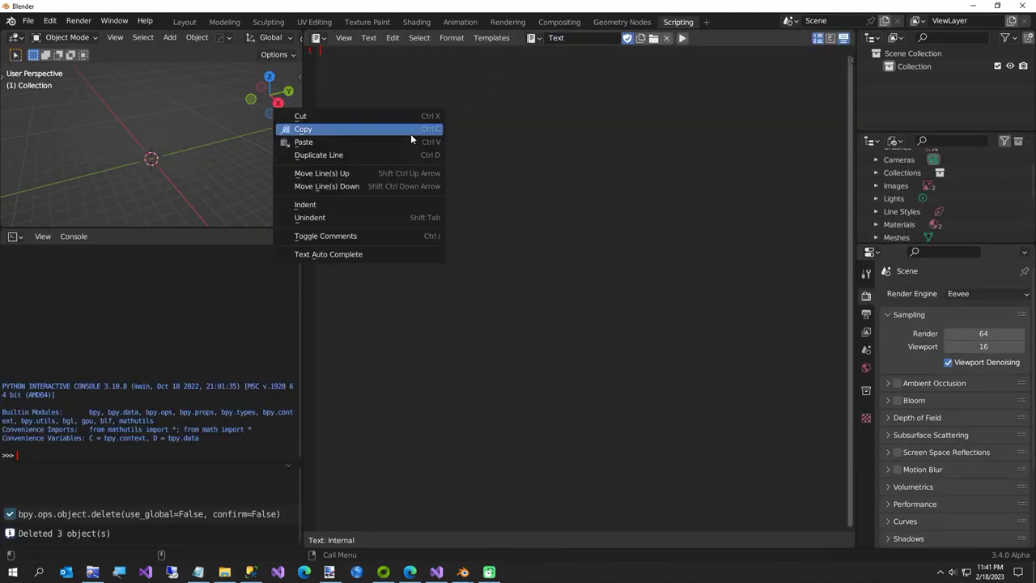
{"action": "left_click", "coordinate": [386, 142]}
{"action": "scroll", "coordinate": [398, 228], "scroll_direction": "up", "scroll_amount": 5}
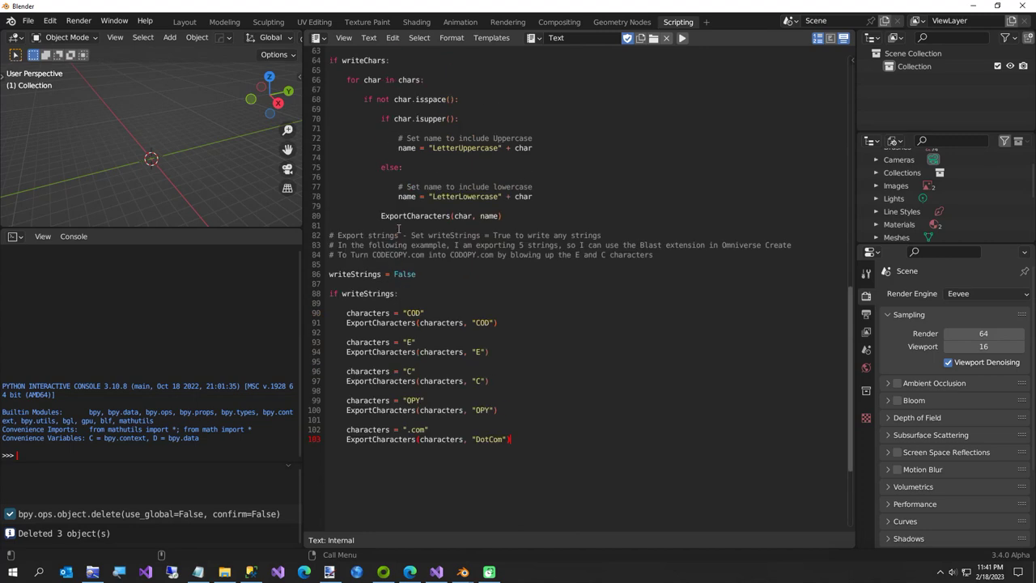
{"action": "scroll", "coordinate": [398, 229], "scroll_direction": "up", "scroll_amount": 10}
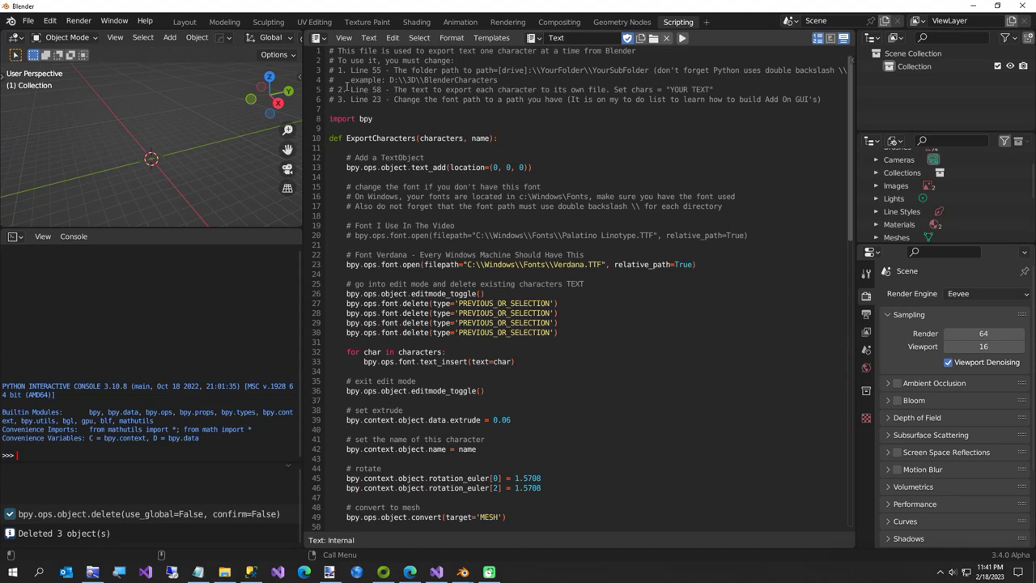
Set writeChars to False in the script to turn off exporting one character at a time
{"action": "scroll", "coordinate": [425, 344], "scroll_direction": "down", "scroll_amount": 9}
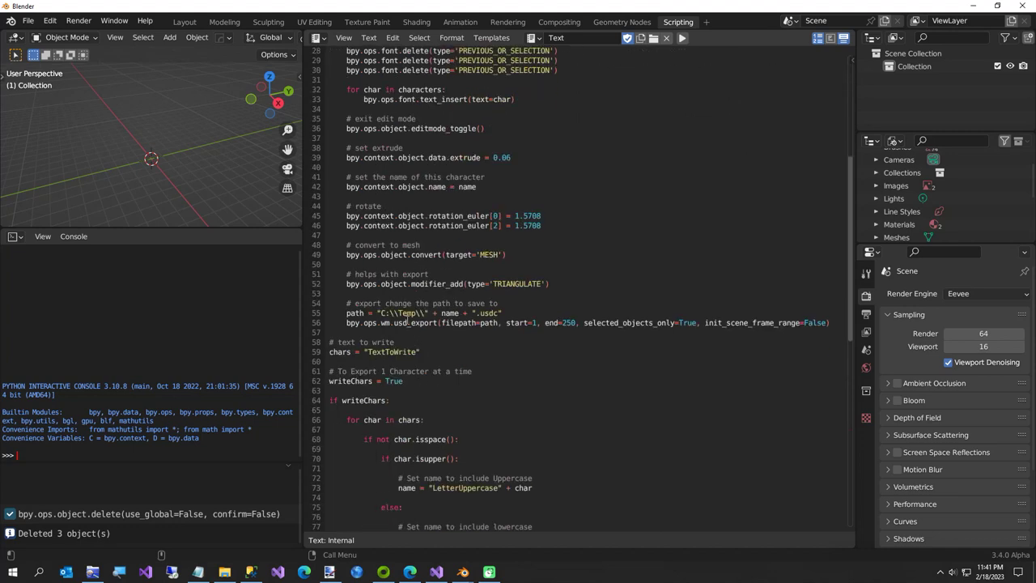
{"action": "left_click", "coordinate": [385, 313]}
{"action": "left_click", "coordinate": [391, 351]}
{"action": "double_click", "coordinate": [393, 381]}
{"action": "type", "text": "False"}
Set writeStrings to True in the script to enable exporting whole strings
{"action": "scroll", "coordinate": [475, 403], "scroll_direction": "down", "scroll_amount": 5}
{"action": "scroll", "coordinate": [462, 400], "scroll_direction": "down", "scroll_amount": 2}
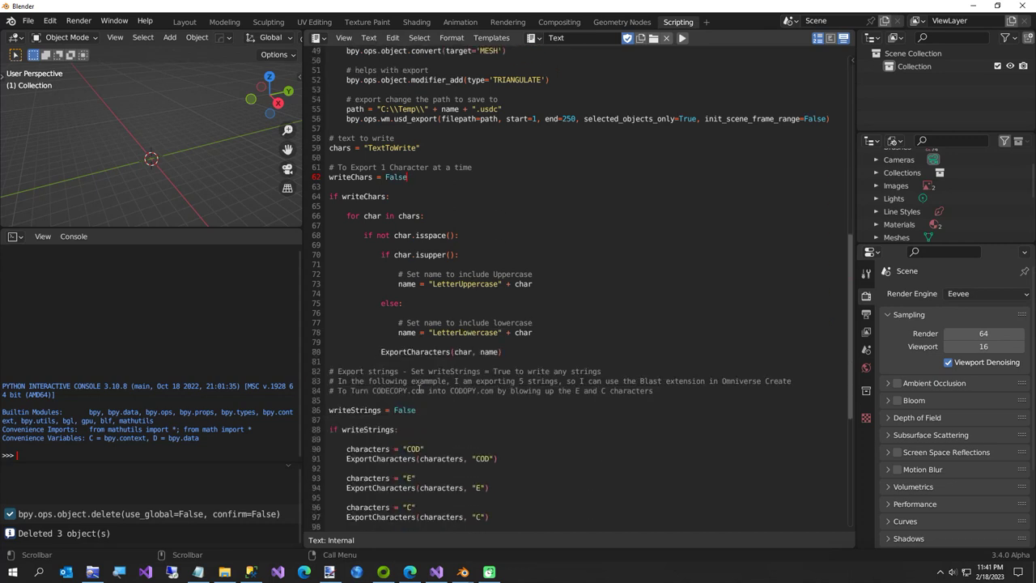
{"action": "double_click", "coordinate": [399, 410]}
{"action": "type", "text": "True"}
Examine the character strings and export names passed to ExportCharacters in the writeStrings block
{"action": "scroll", "coordinate": [493, 349], "scroll_direction": "down", "scroll_amount": 2}
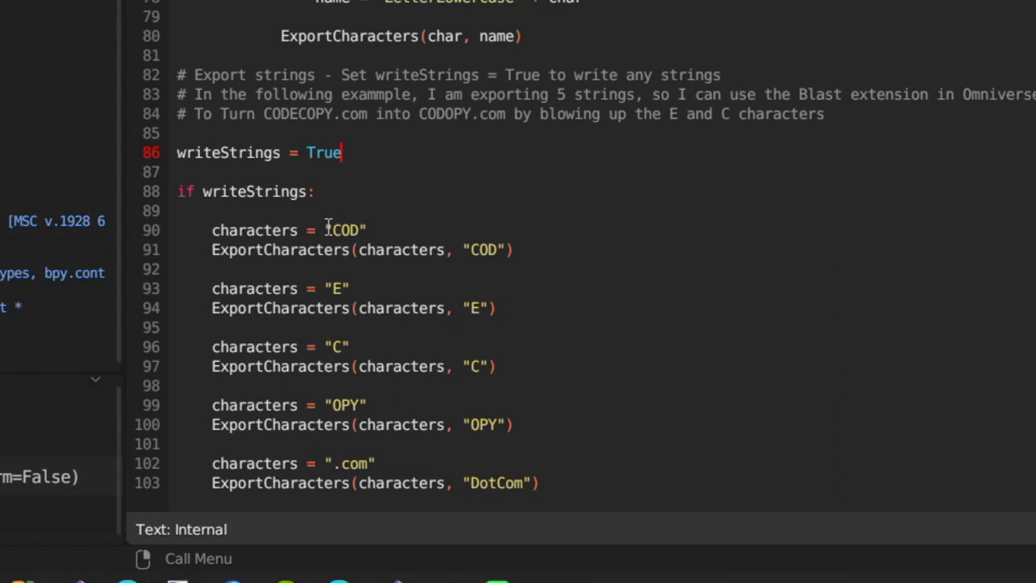
{"action": "left_click", "coordinate": [329, 230]}
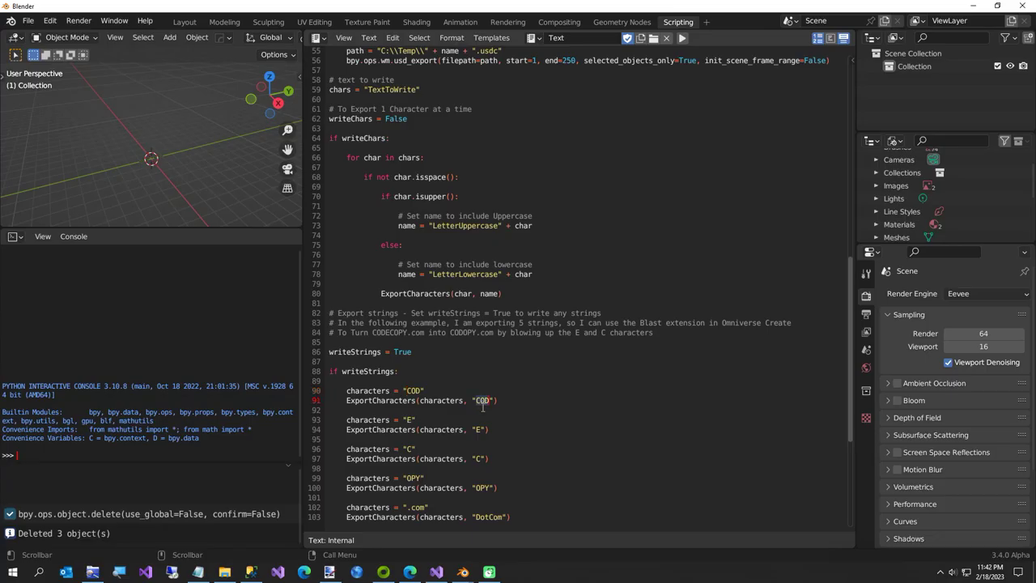
{"action": "left_click", "coordinate": [413, 391]}
{"action": "scroll", "coordinate": [411, 404], "scroll_direction": "down", "scroll_amount": 2}
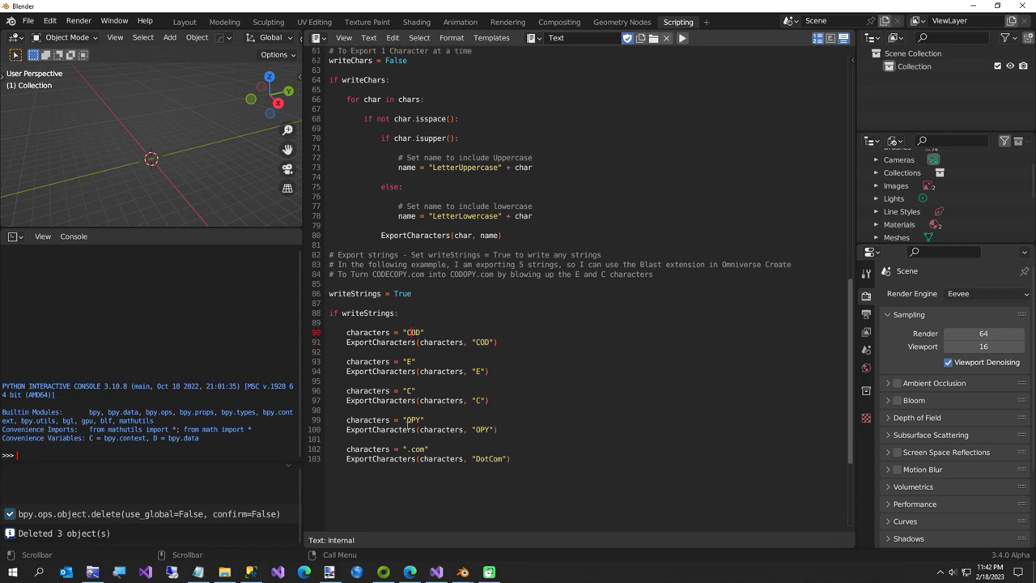
{"action": "left_click", "coordinate": [404, 438]}
{"action": "left_click", "coordinate": [477, 459]}
{"action": "scroll", "coordinate": [365, 381], "scroll_direction": "up", "scroll_amount": 3}
Switch to NFlate, delete all the existing .usdc files from C:\Temp, and minimize the file manager
{"action": "left_click", "coordinate": [92, 571]}
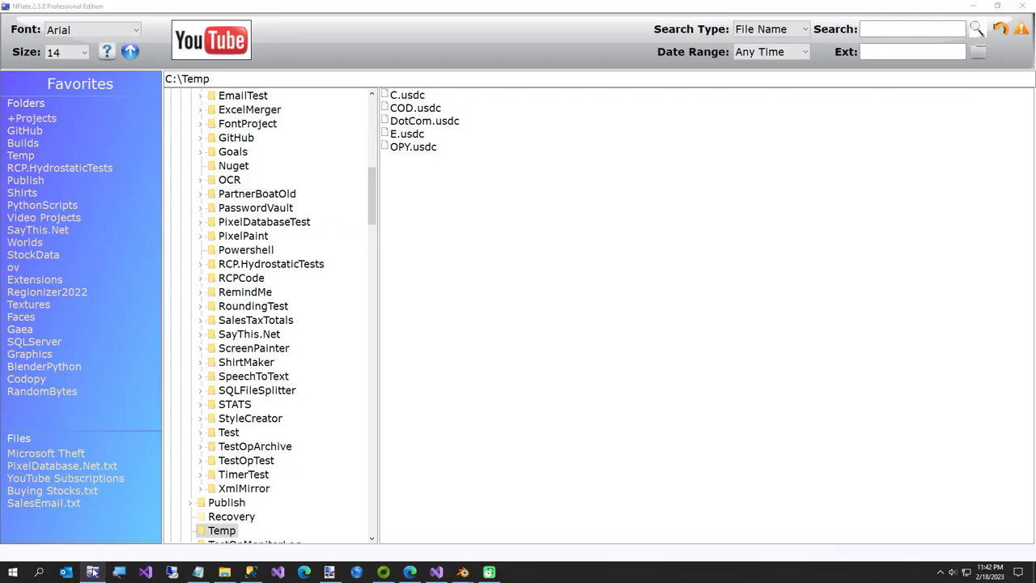
{"action": "left_click_drag", "start_coordinate": [388, 170], "coordinate": [469, 89]}
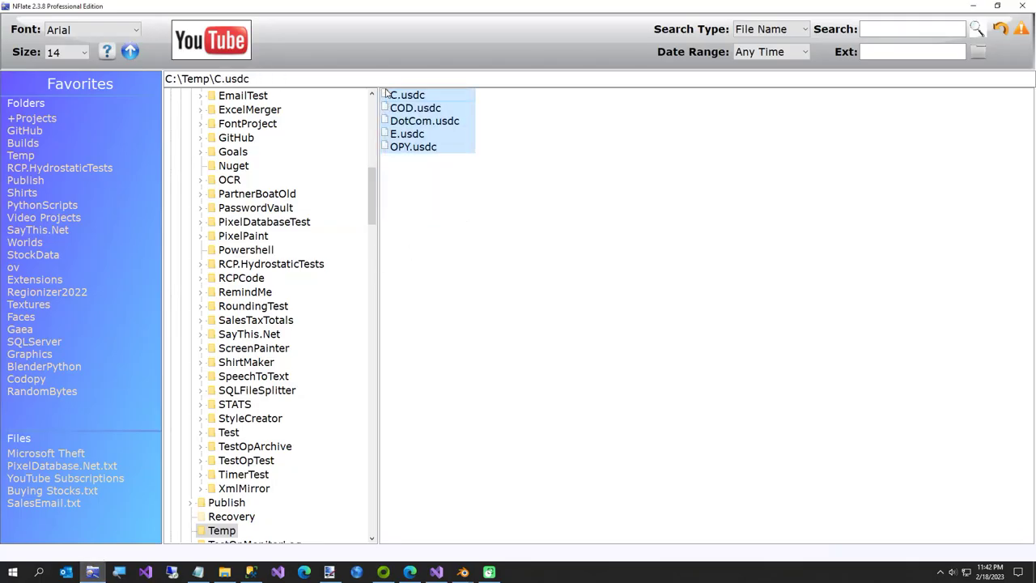
{"action": "key", "text": "Delete"}
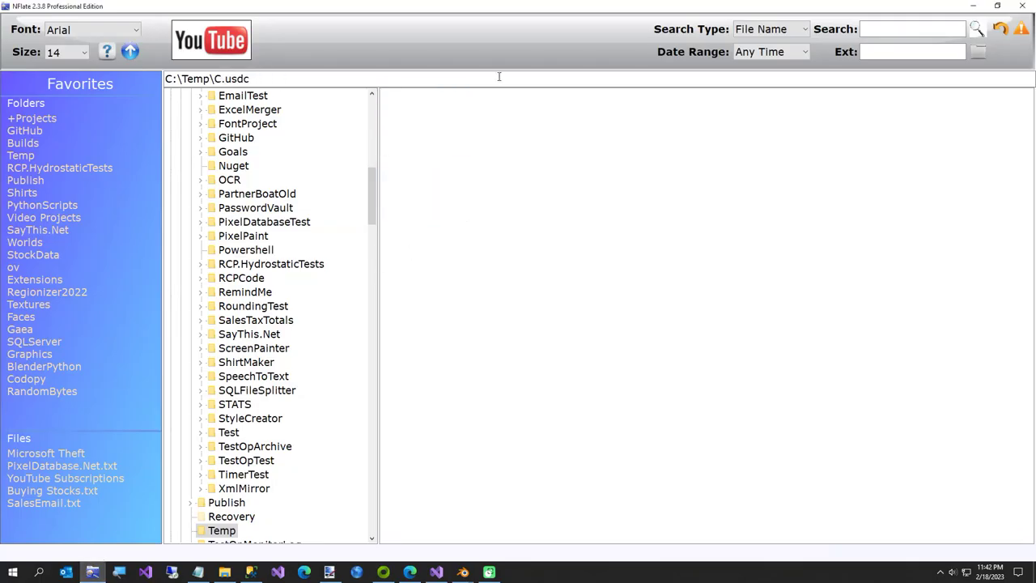
{"action": "left_click", "coordinate": [973, 5]}
Run the export script in Blender and check C:\Temp in NFlate for the exported .usdc files
{"action": "left_click", "coordinate": [682, 38]}
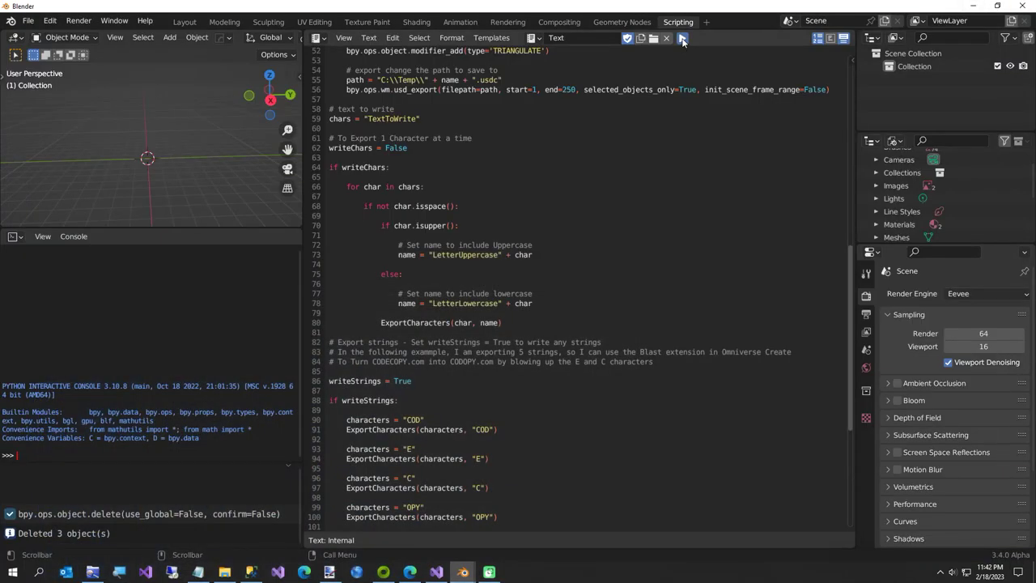
{"action": "scroll", "coordinate": [207, 161], "scroll_direction": "up", "scroll_amount": 3}
{"action": "middle_click_drag", "start_coordinate": [207, 161], "coordinate": [186, 183]}
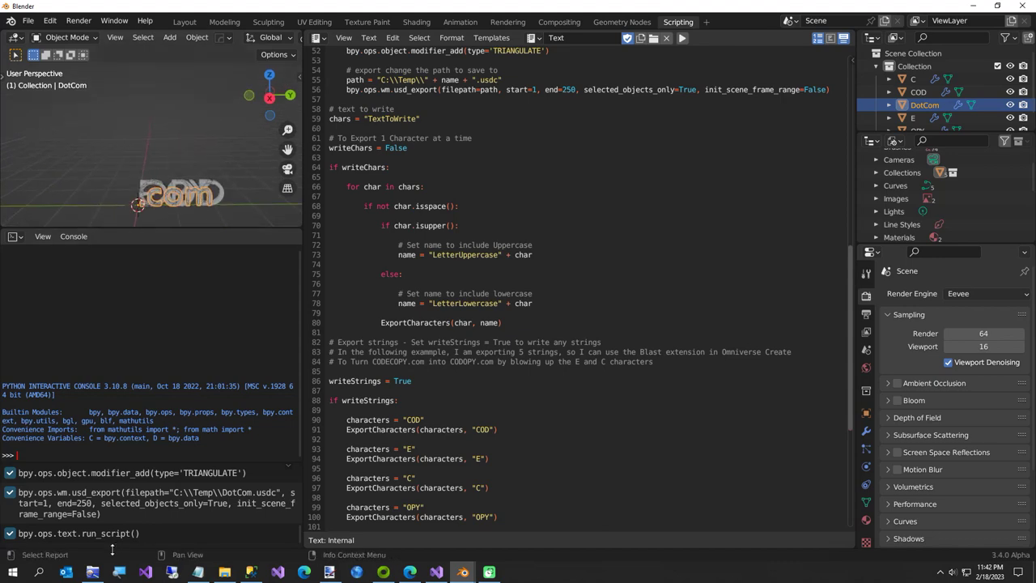
{"action": "left_click", "coordinate": [94, 572]}
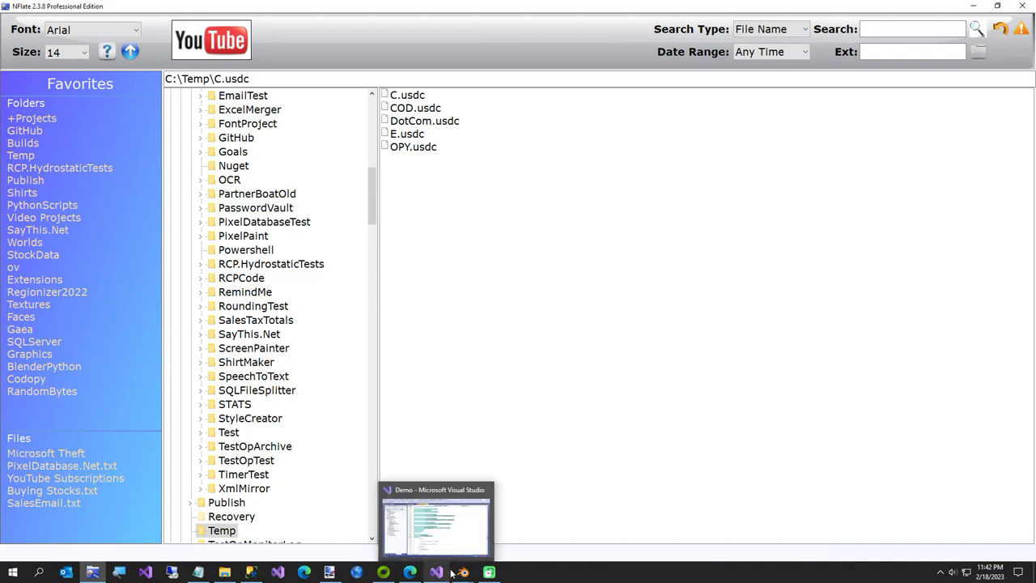
{"action": "mouse_move", "coordinate": [450, 570]}
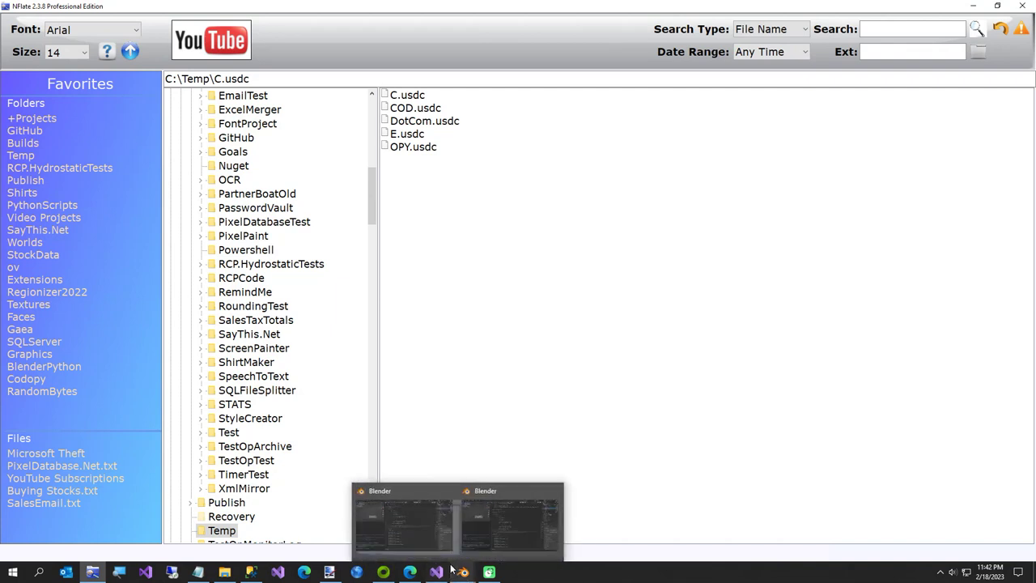
Switch to the Omniverse Launcher and launch Create 2022.3.1 from the library
{"action": "left_click", "coordinate": [386, 572]}
{"action": "left_click", "coordinate": [53, 170]}
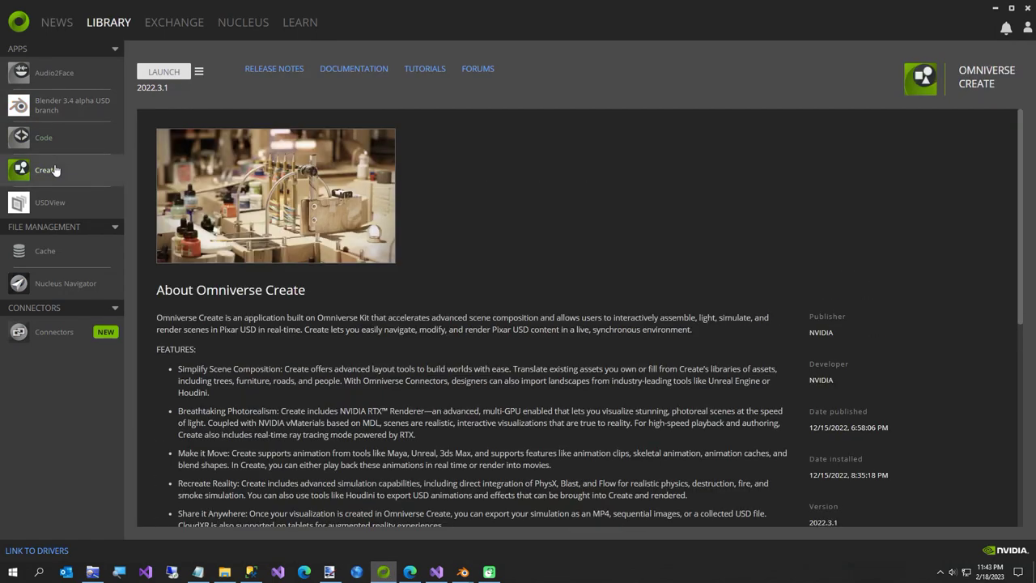
{"action": "left_click", "coordinate": [150, 73]}
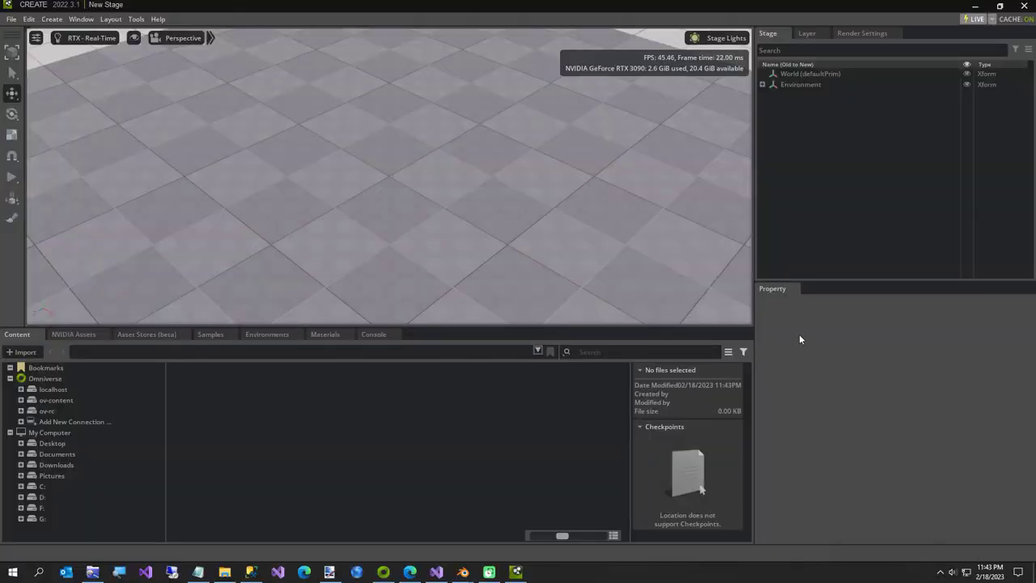
Delete the default grid Plane mesh from the Environment of the new stage
{"action": "scroll", "coordinate": [235, 183], "scroll_direction": "down", "scroll_amount": 5}
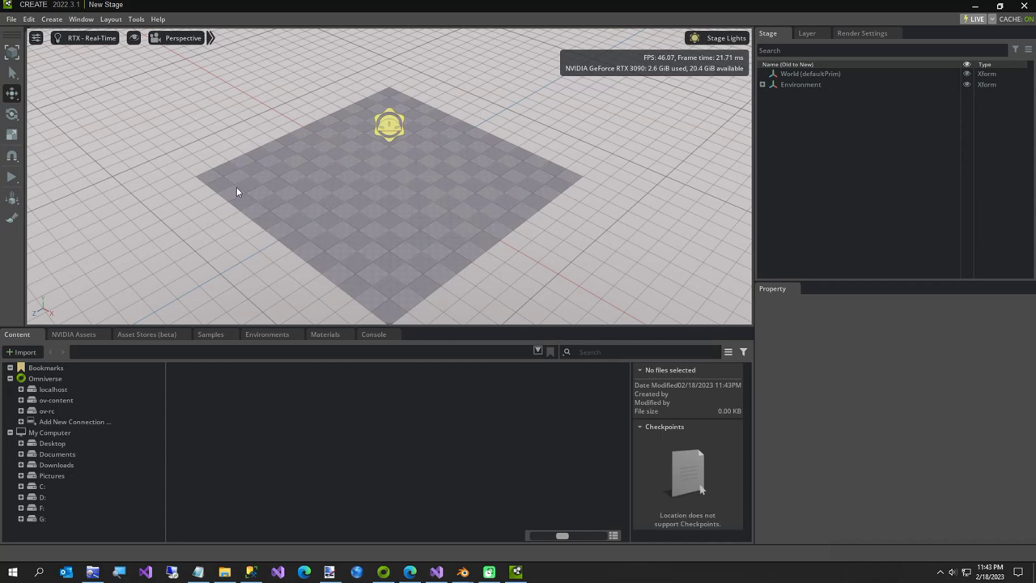
{"action": "left_click", "coordinate": [346, 206]}
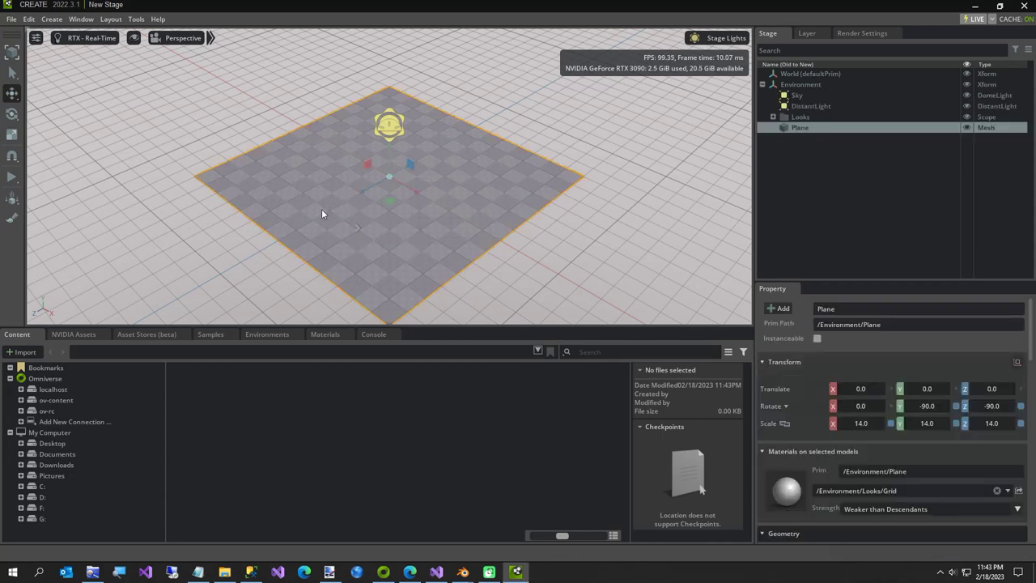
{"action": "right_click_drag", "start_coordinate": [329, 270], "coordinate": [502, 208]}
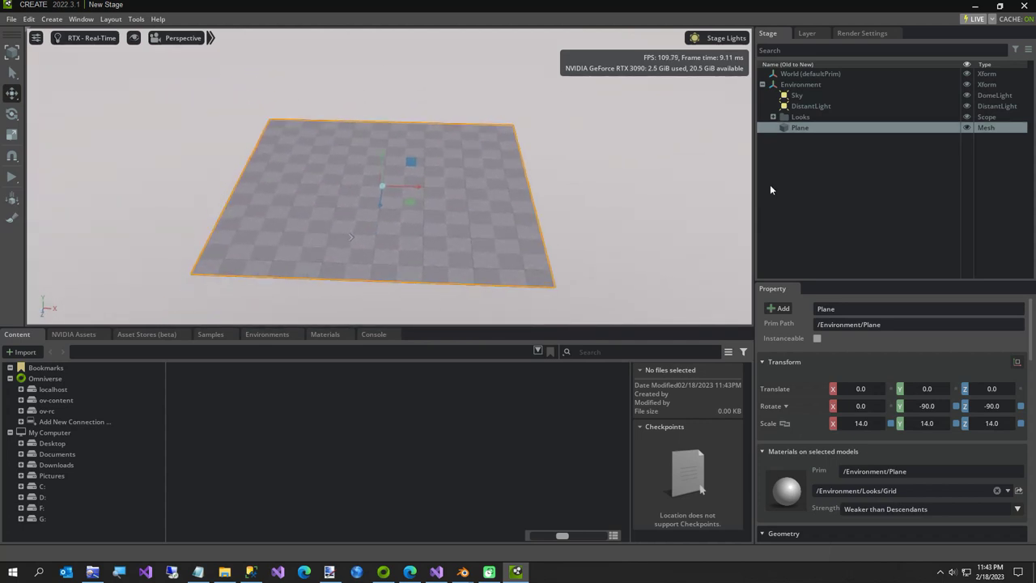
{"action": "key", "text": "Delete"}
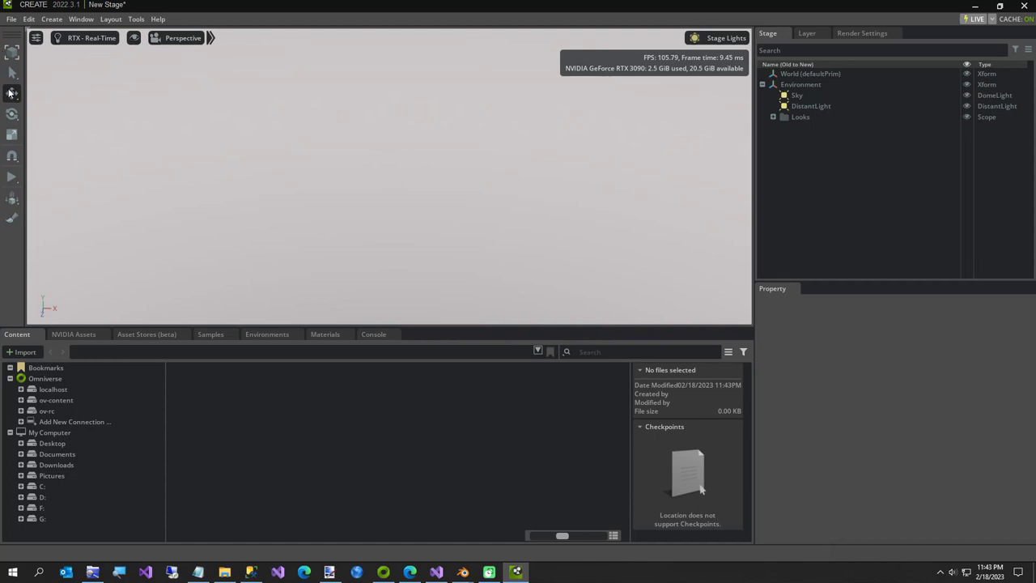
Add a Physics Scene and a physics Ground Plane to the stage
{"action": "left_click", "coordinate": [12, 18]}
{"action": "mouse_move", "coordinate": [49, 21]}
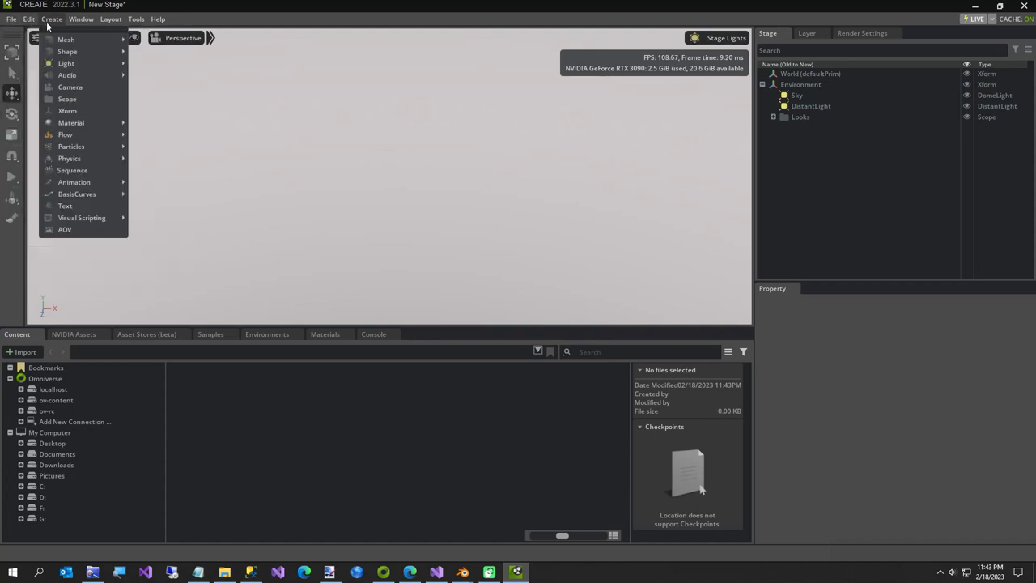
{"action": "mouse_move", "coordinate": [63, 158]}
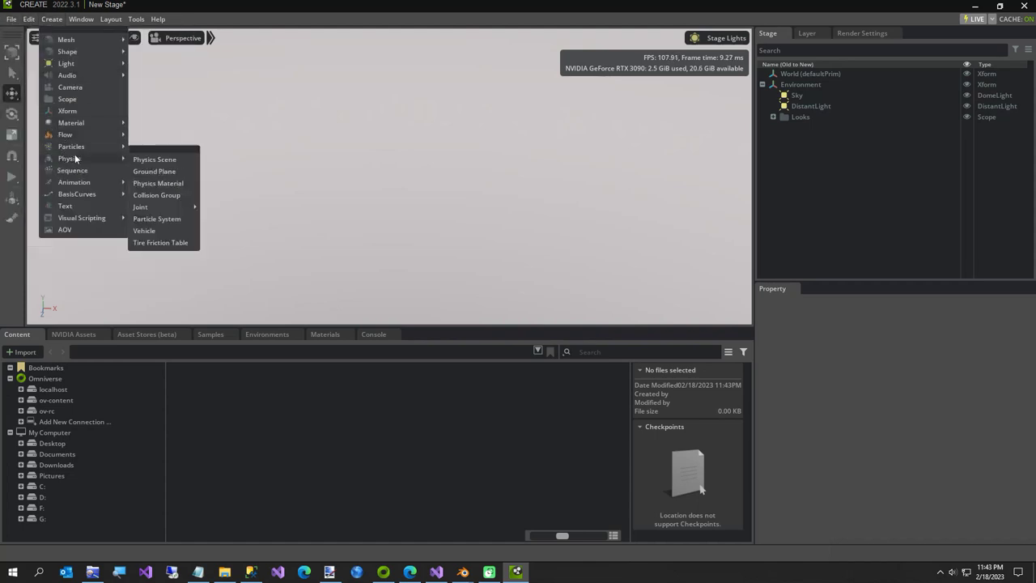
{"action": "left_click", "coordinate": [146, 159]}
{"action": "left_click", "coordinate": [55, 19]}
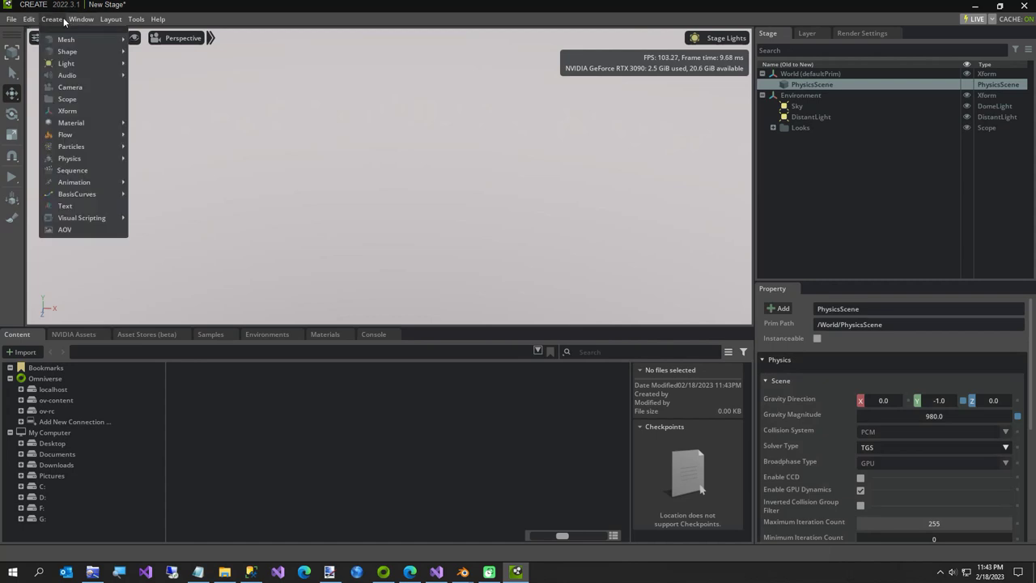
{"action": "mouse_move", "coordinate": [65, 163]}
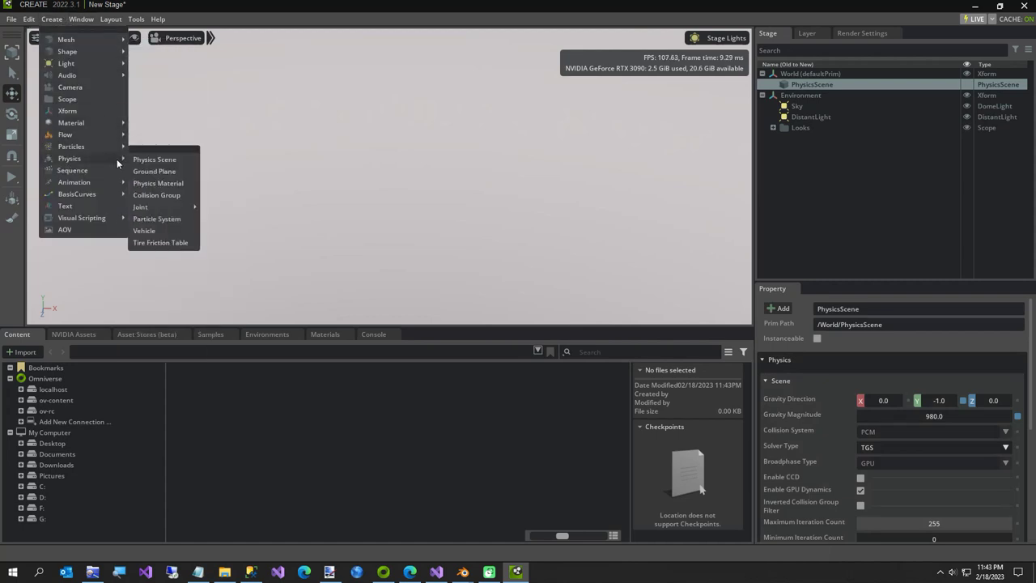
{"action": "left_click", "coordinate": [151, 171]}
Apply the Aluminum_Anodized_Black material to the ground plane's CollisionMesh
{"action": "left_click", "coordinate": [324, 334]}
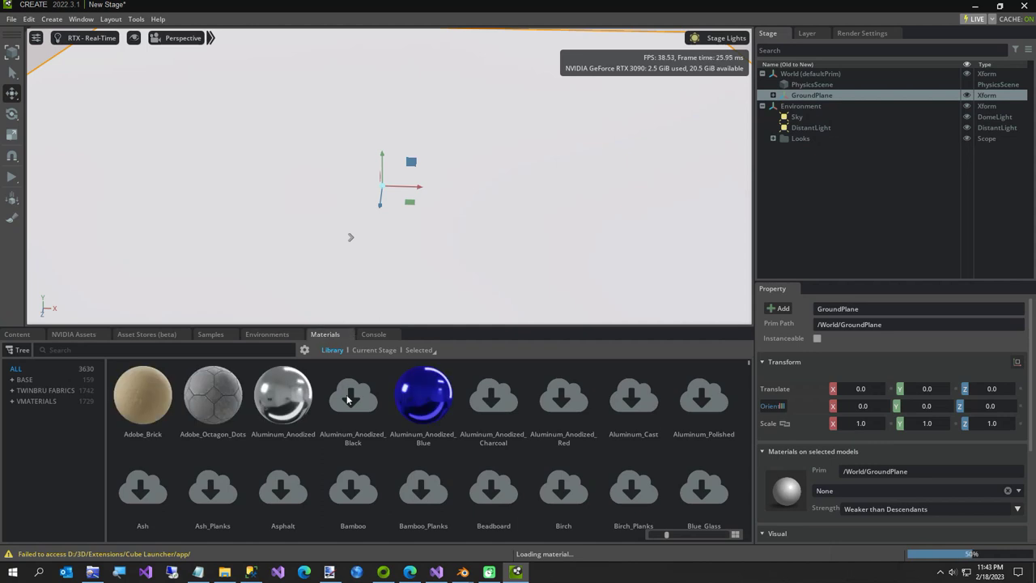
{"action": "left_click_drag", "start_coordinate": [346, 413], "coordinate": [445, 271]}
{"action": "scroll", "coordinate": [454, 275], "scroll_direction": "down", "scroll_amount": 5}
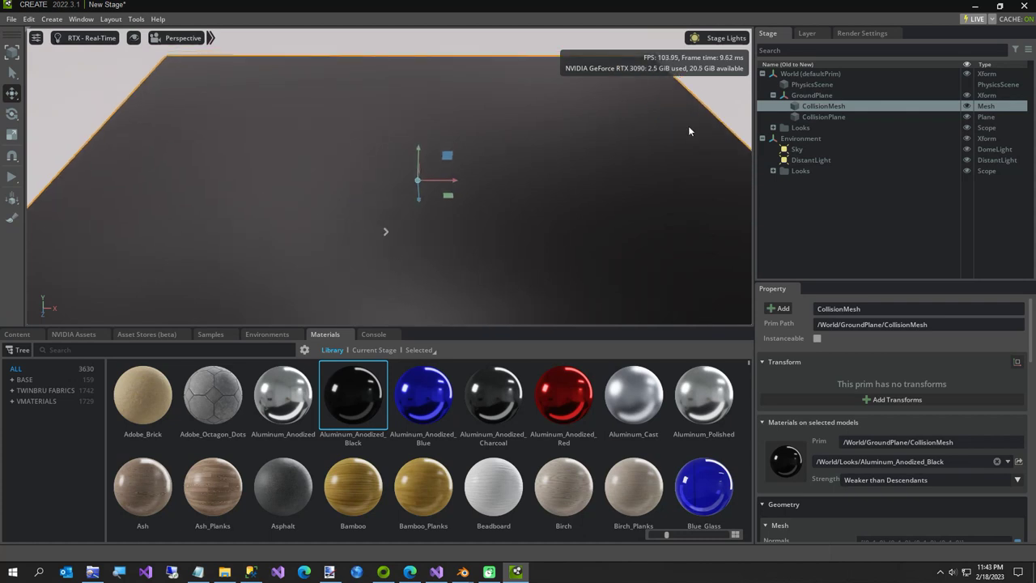
Delete the default Sky and DistantLight, and add the ClearSky environment to the stage
{"action": "left_click", "coordinate": [798, 149]}
{"action": "left_click", "coordinate": [807, 161], "text": "ctrl"}
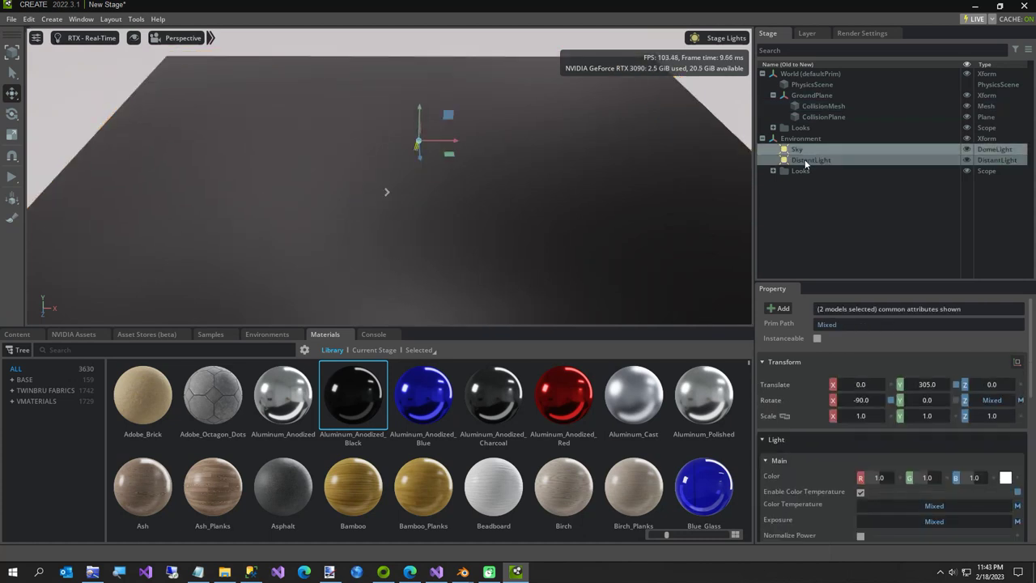
{"action": "key", "text": "Delete"}
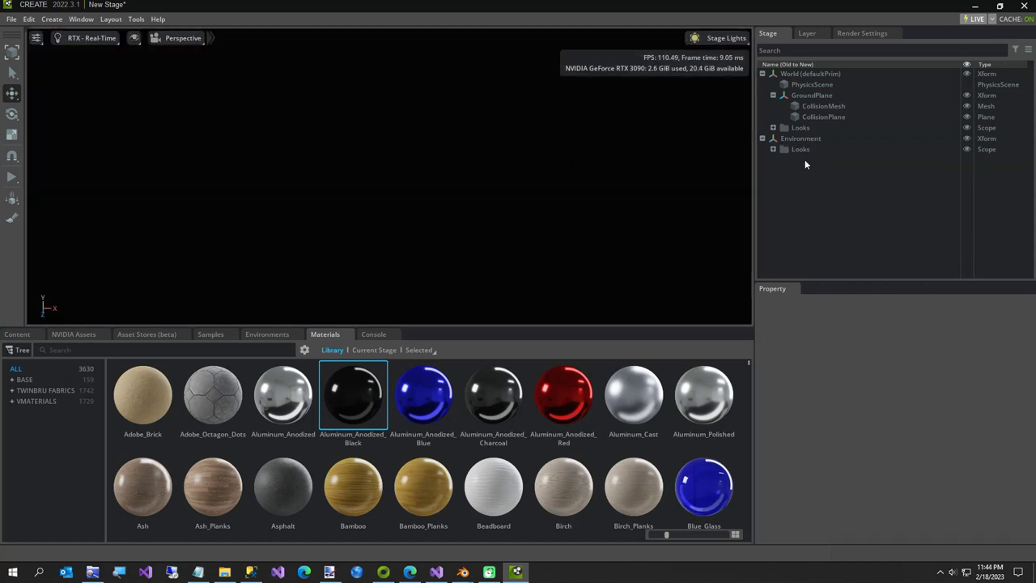
{"action": "left_click", "coordinate": [261, 333]}
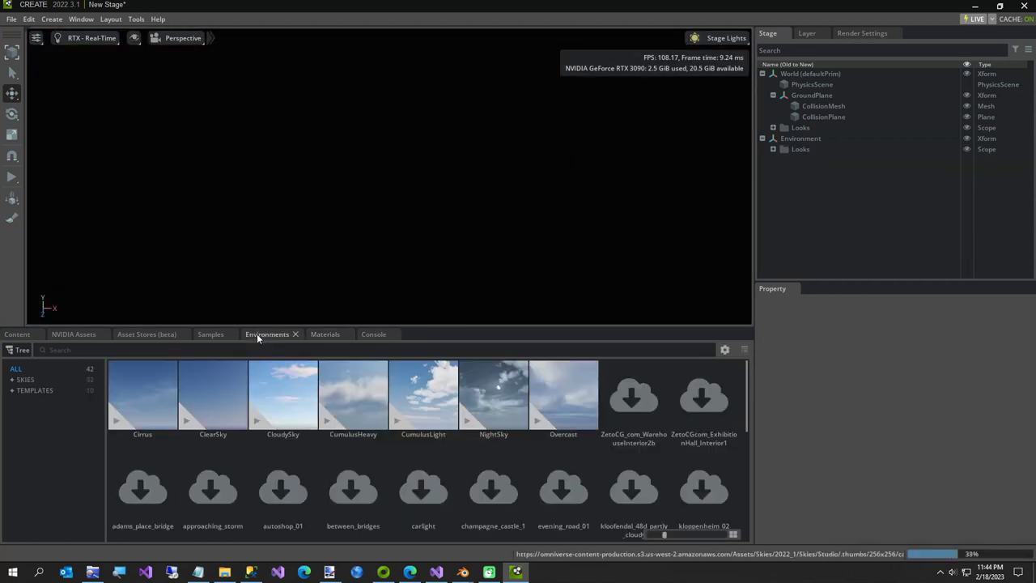
{"action": "left_click_drag", "start_coordinate": [237, 398], "coordinate": [256, 246]}
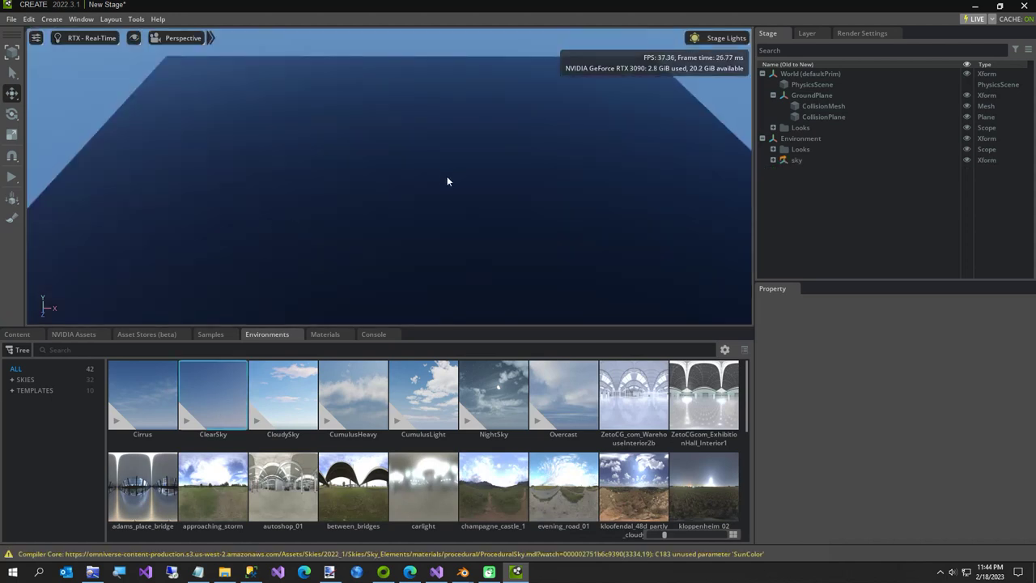
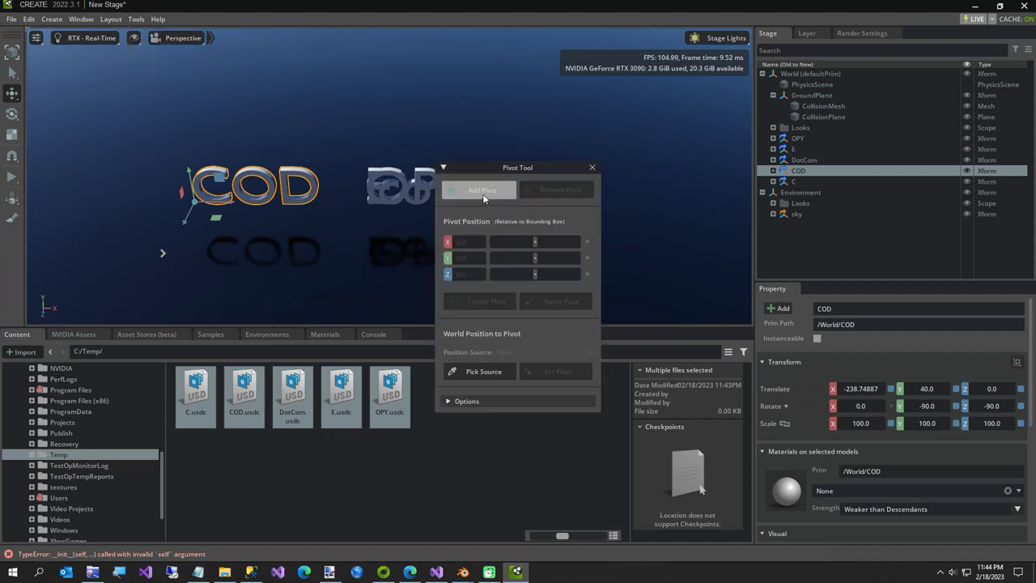
Pick the ground plane's CollisionMesh as the pivot position source, and add a pivot to the COD text
{"action": "left_click", "coordinate": [484, 374]}
{"action": "left_click", "coordinate": [100, 248]}
{"action": "left_click", "coordinate": [466, 183]}
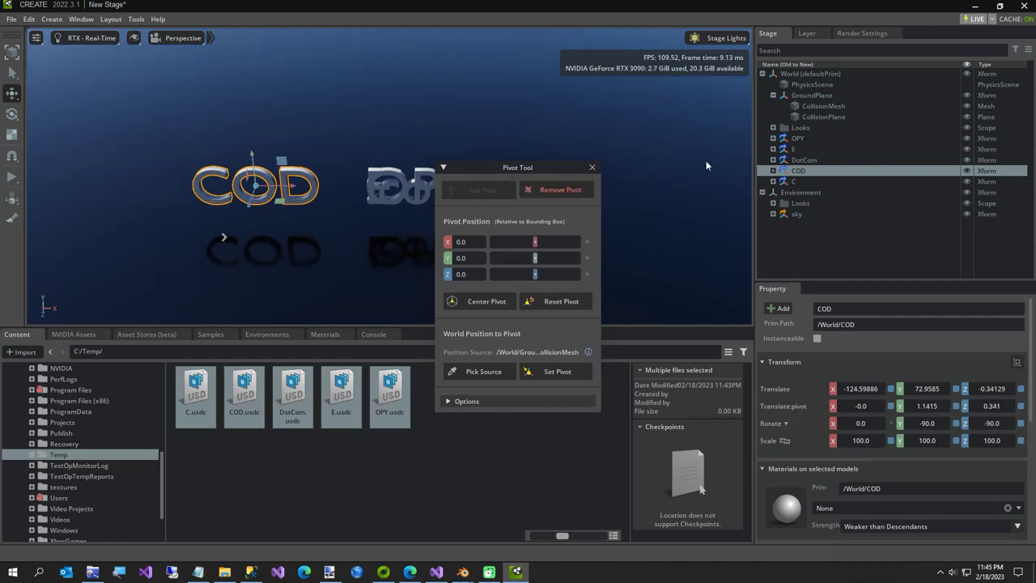
Place E directly after COD at X about -4, set C off after a gap, and add a pivot to each
{"action": "left_click", "coordinate": [793, 149]}
{"action": "left_click_drag", "start_coordinate": [400, 208], "coordinate": [360, 208]}
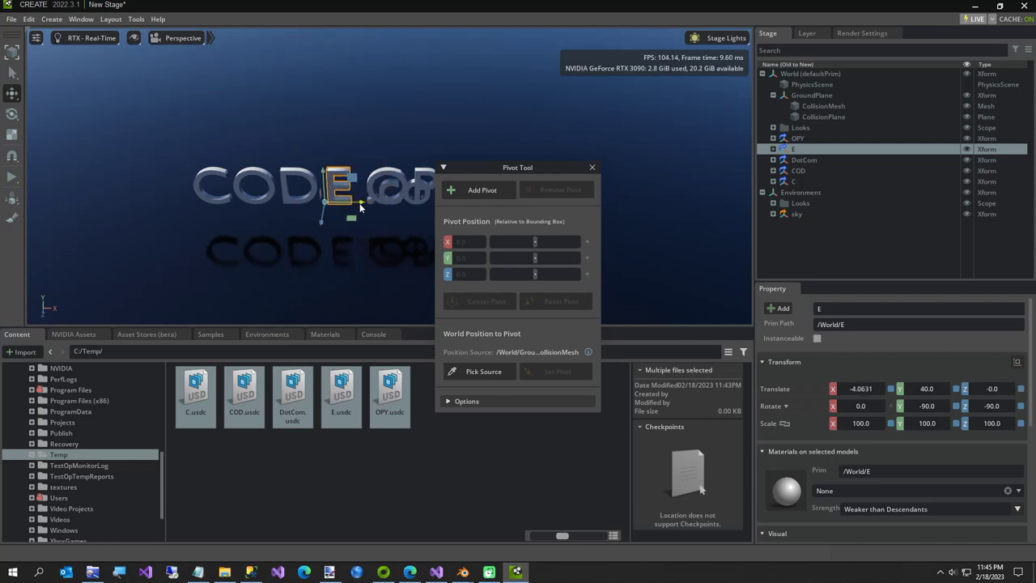
{"action": "left_click", "coordinate": [478, 191]}
{"action": "left_click", "coordinate": [795, 182]}
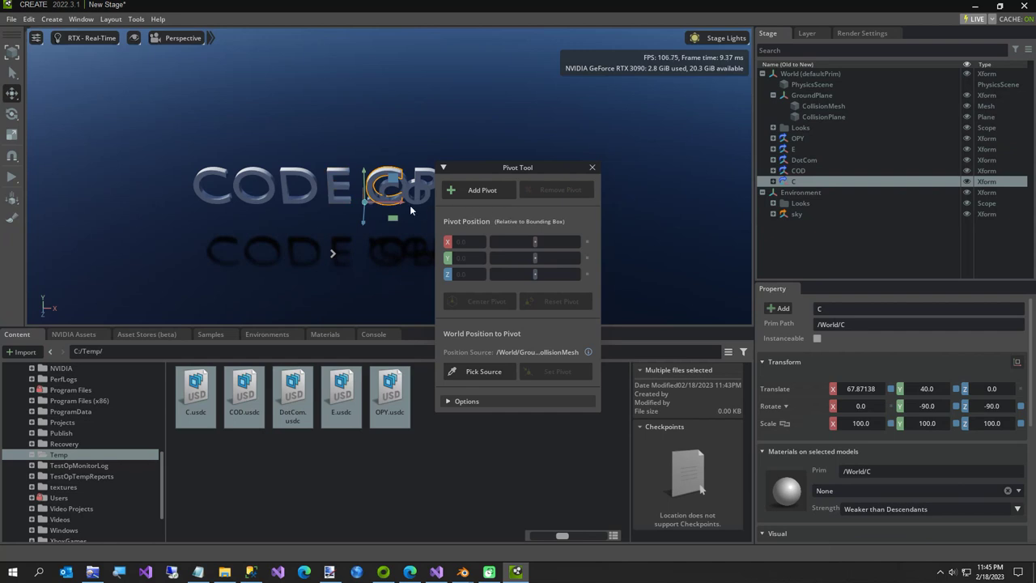
{"action": "left_click", "coordinate": [473, 189]}
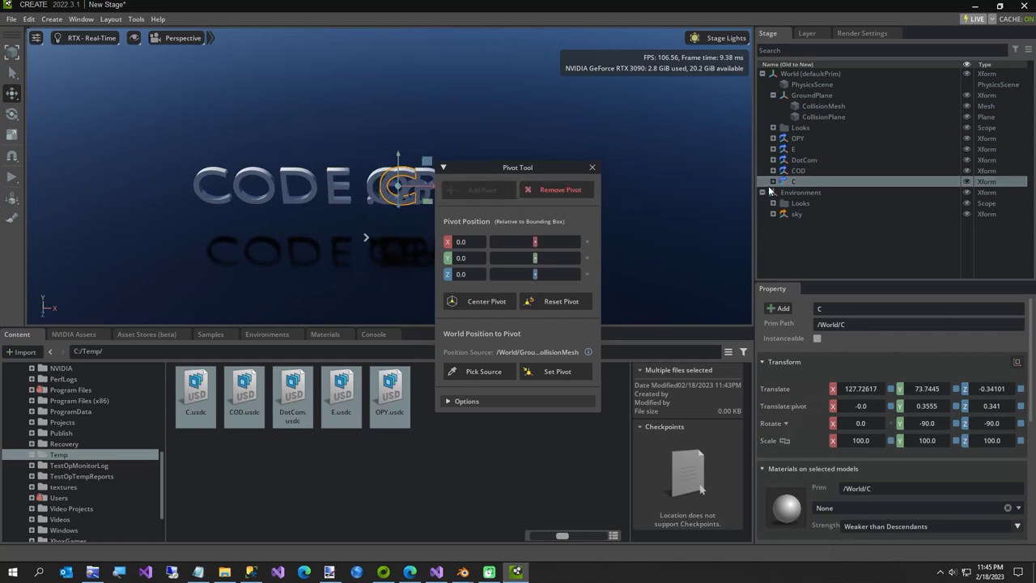
Move the OPY text directly after the C to form COPY, and add a pivot to it
{"action": "left_click", "coordinate": [797, 138]}
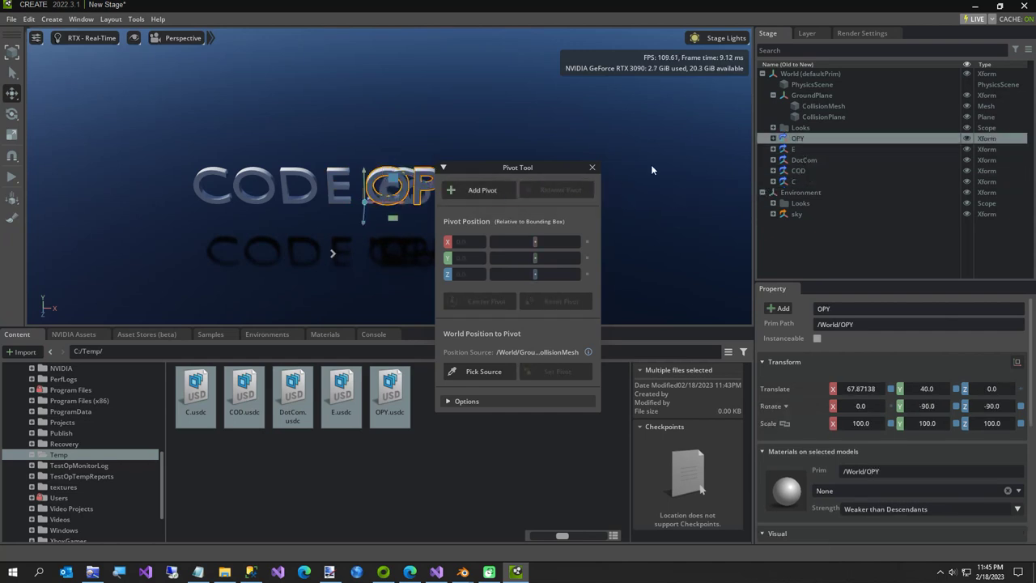
{"action": "left_click_drag", "start_coordinate": [529, 171], "coordinate": [637, 182]}
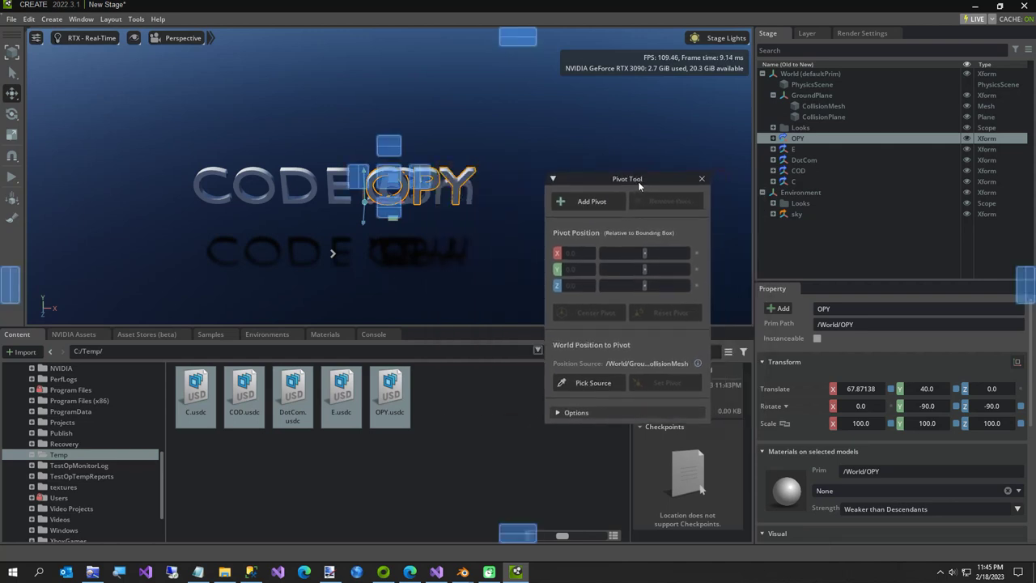
{"action": "left_click_drag", "start_coordinate": [399, 198], "coordinate": [451, 200]}
{"action": "key", "text": "ctrl+z"}
{"action": "left_click_drag", "start_coordinate": [567, 180], "coordinate": [176, 233]}
{"action": "left_click", "coordinate": [198, 254]}
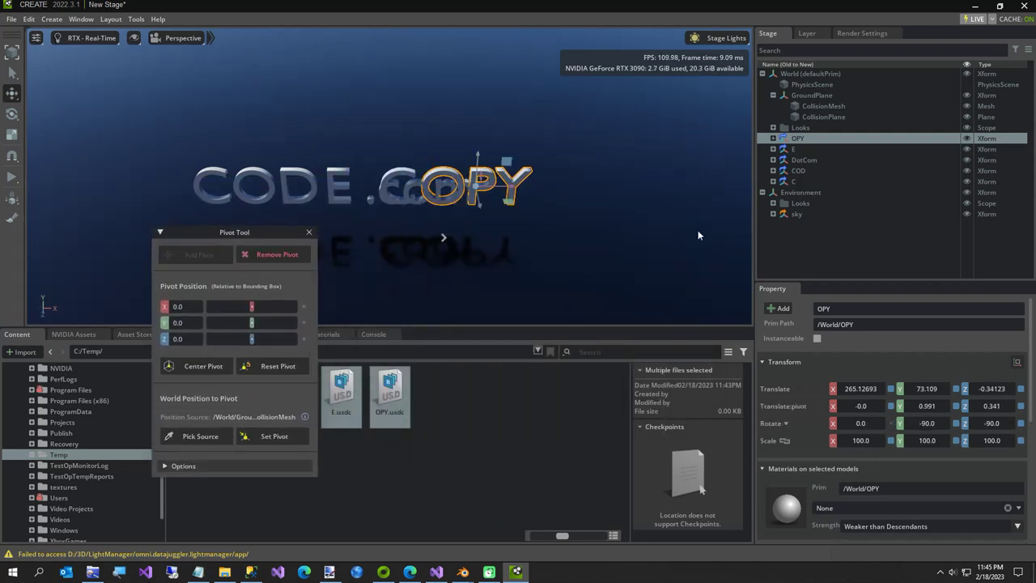
Place the DotCom text right after OPY, add a pivot, adjust its X position to about 448, and close the Pivot Tool
{"action": "left_click", "coordinate": [805, 160]}
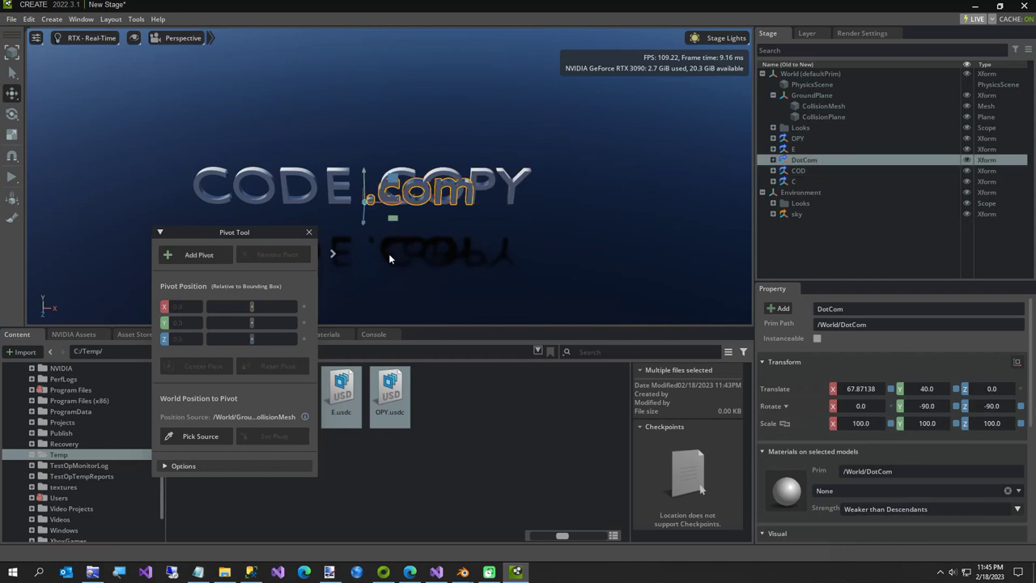
{"action": "left_click_drag", "start_coordinate": [395, 216], "coordinate": [565, 216]}
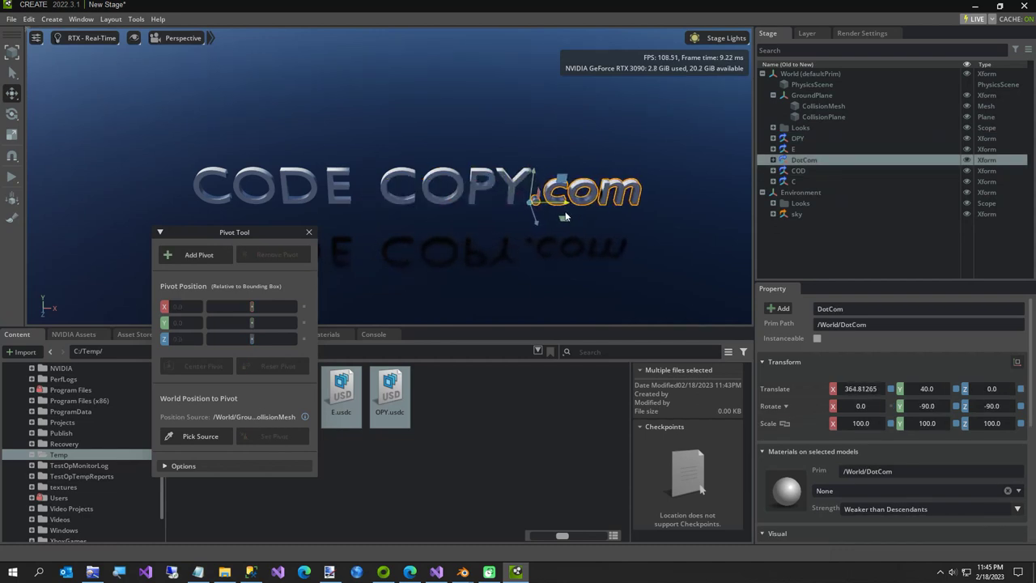
{"action": "left_click", "coordinate": [199, 255]}
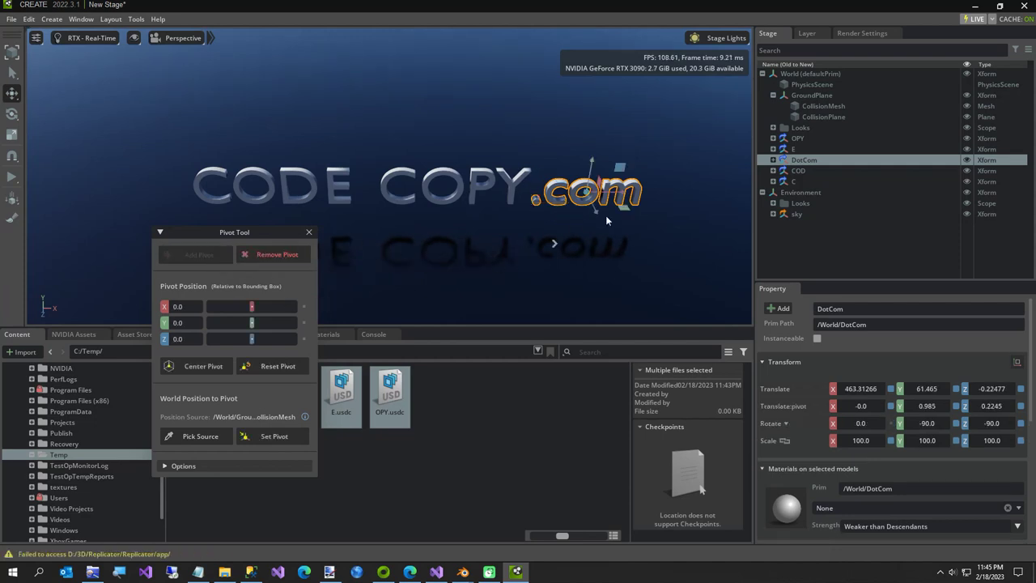
{"action": "left_click_drag", "start_coordinate": [615, 196], "coordinate": [611, 194]}
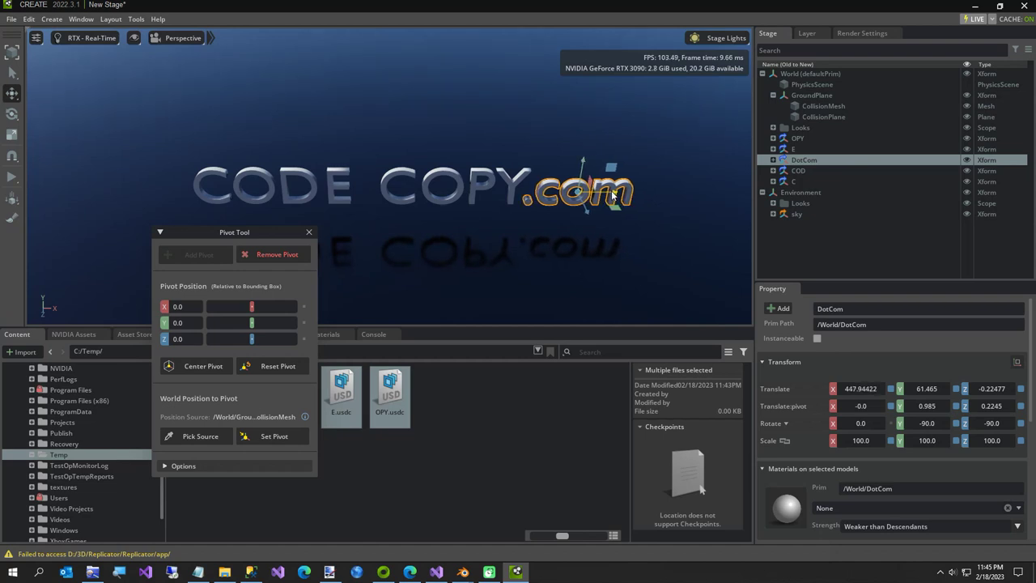
{"action": "left_click", "coordinate": [309, 232]}
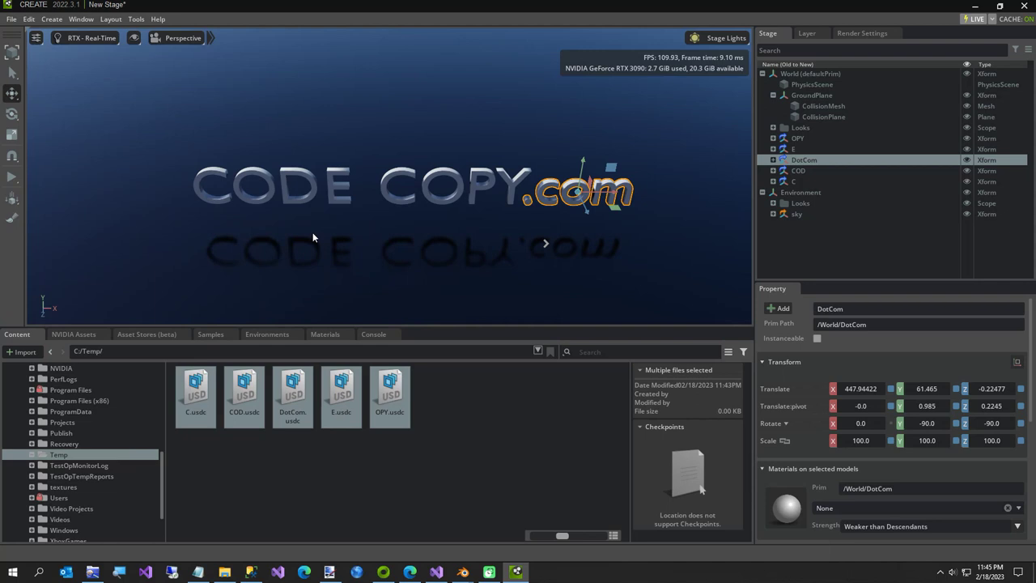
Duplicate the E and C letters together, move the copies well above the CODE COPY.com text, and deselect them
{"action": "left_click", "coordinate": [505, 255]}
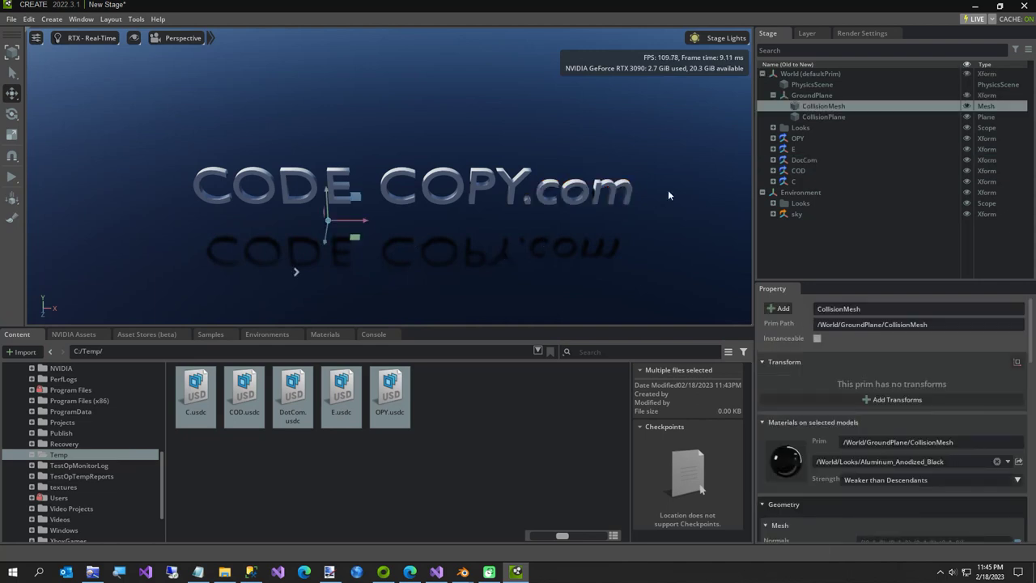
{"action": "left_click", "coordinate": [791, 149]}
{"action": "left_click", "coordinate": [797, 181], "text": "shift"}
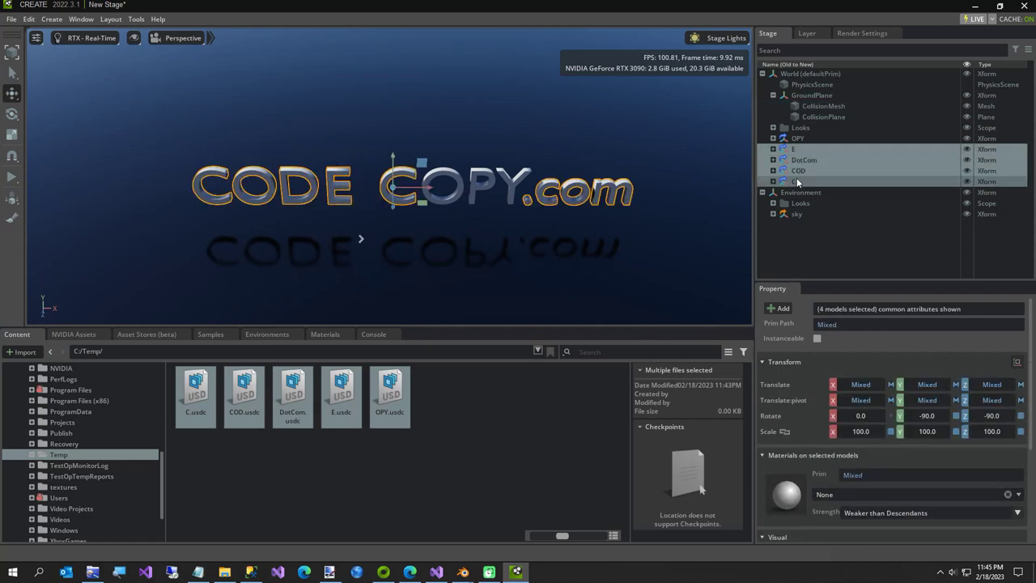
{"action": "left_click", "coordinate": [798, 171], "text": "ctrl"}
{"action": "left_click", "coordinate": [803, 159], "text": "ctrl"}
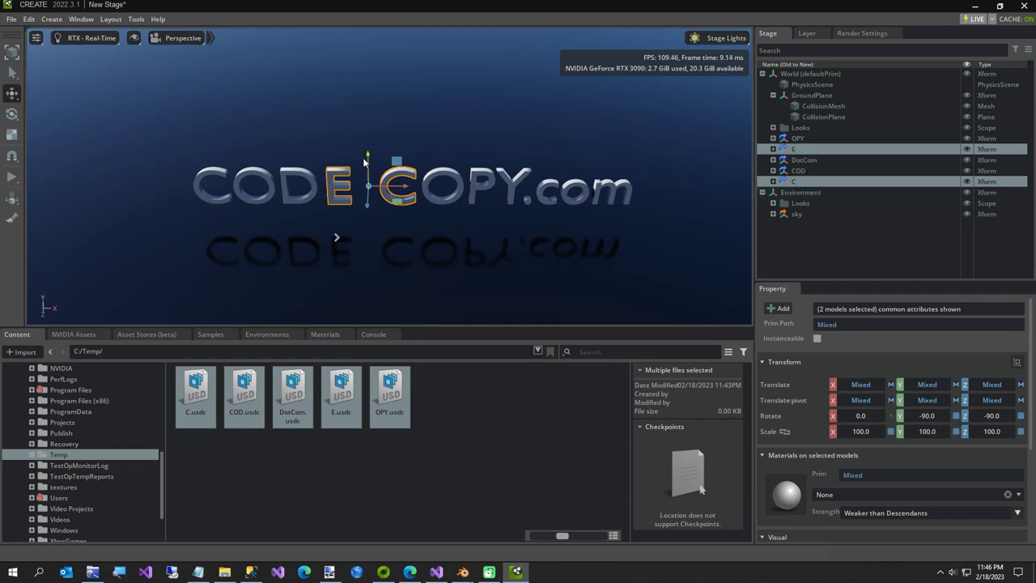
{"action": "key", "text": "ctrl+d"}
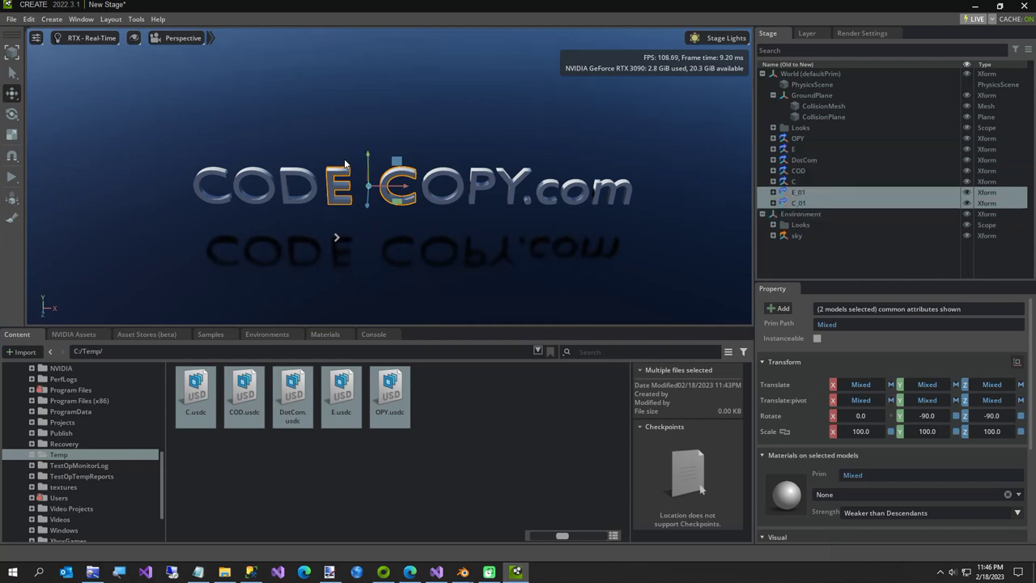
{"action": "left_click_drag", "start_coordinate": [369, 154], "coordinate": [369, 27]}
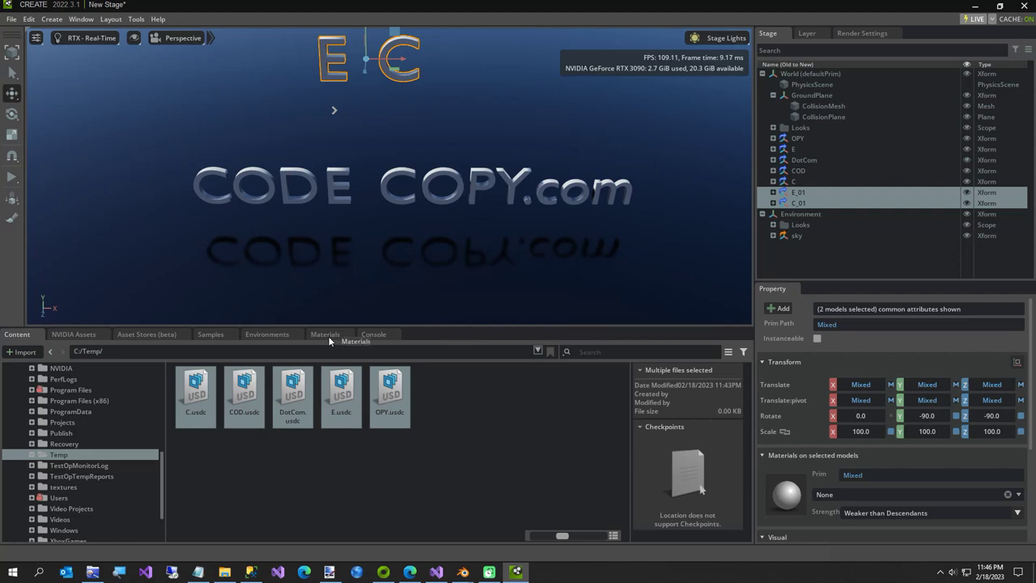
{"action": "left_click", "coordinate": [332, 277]}
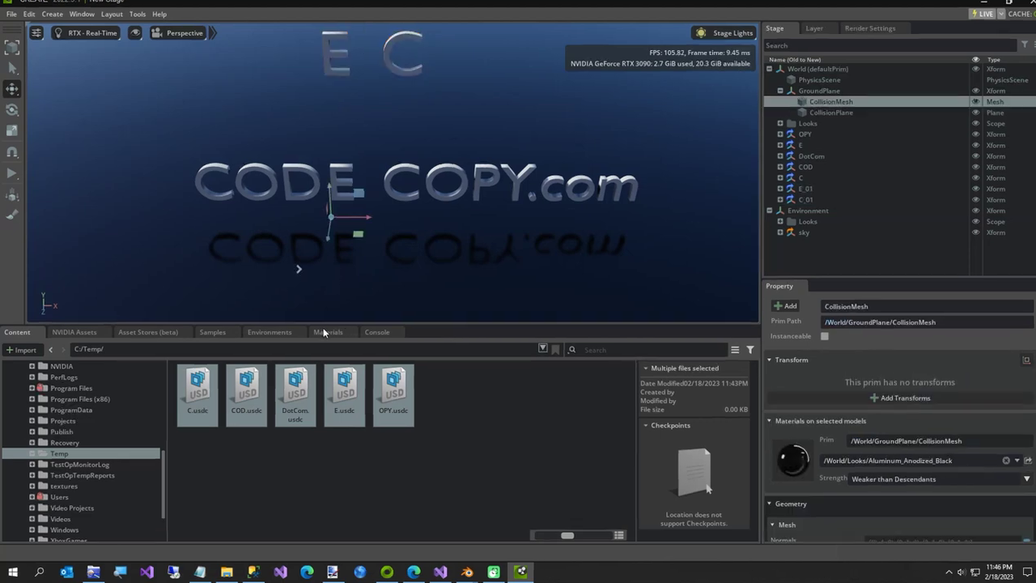
Find Woven_Metal_02_Gold_Glossy in the vMaterials metal mesh category and apply it to the COD text
{"action": "left_click", "coordinate": [325, 333]}
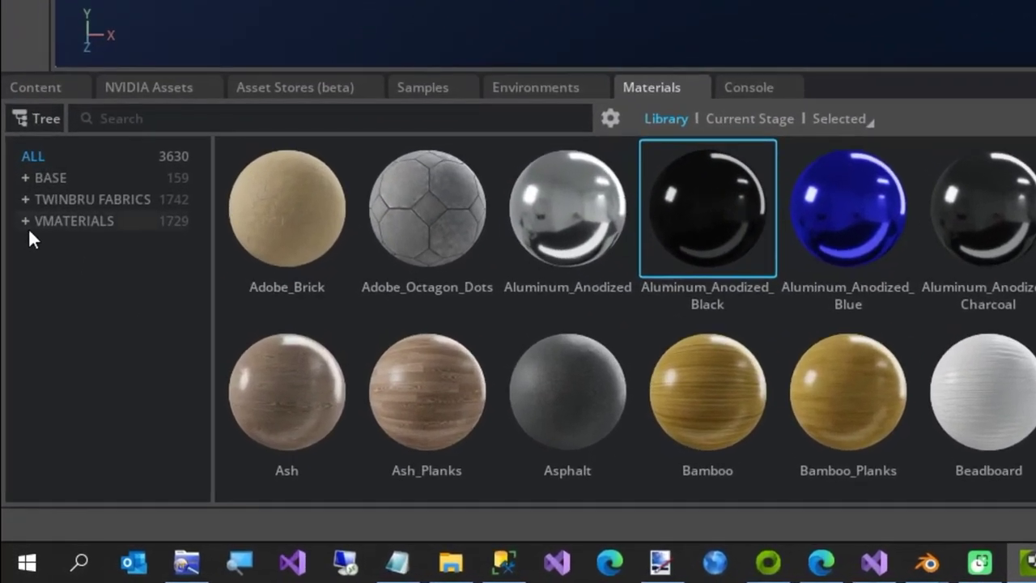
{"action": "left_click", "coordinate": [18, 310]}
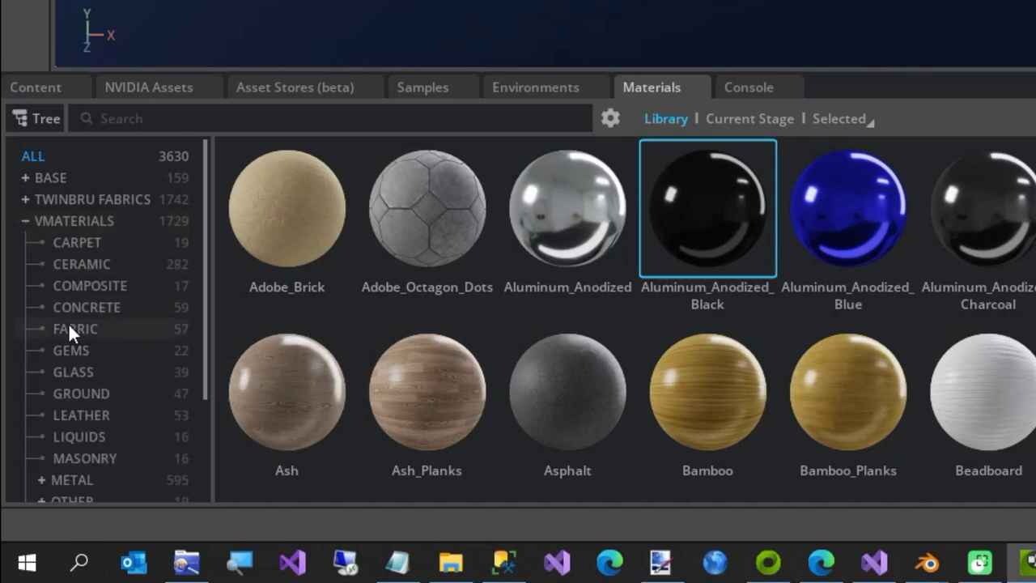
{"action": "scroll", "coordinate": [68, 323], "scroll_direction": "down", "scroll_amount": 3}
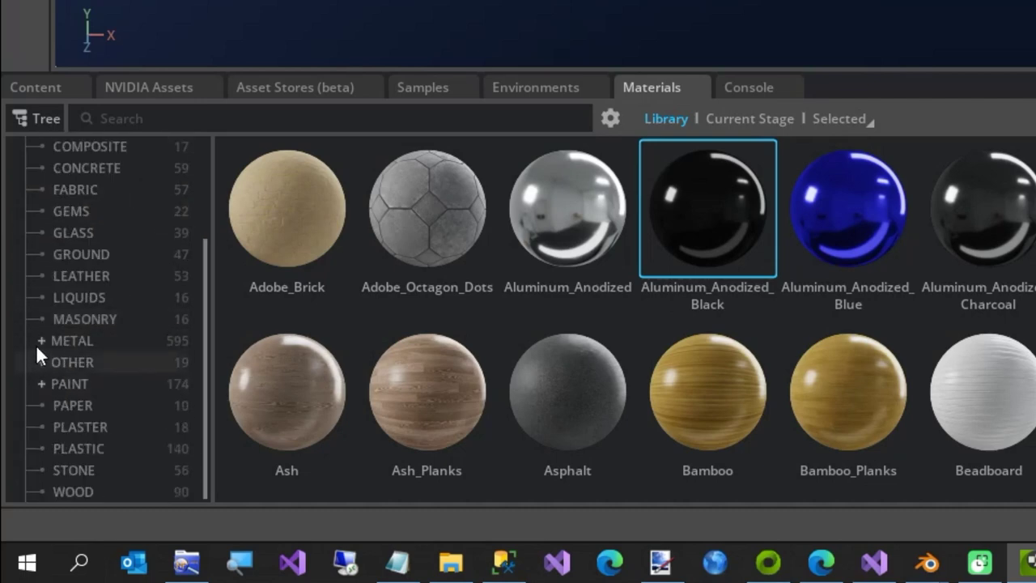
{"action": "left_click", "coordinate": [41, 340]}
{"action": "left_click", "coordinate": [83, 360]}
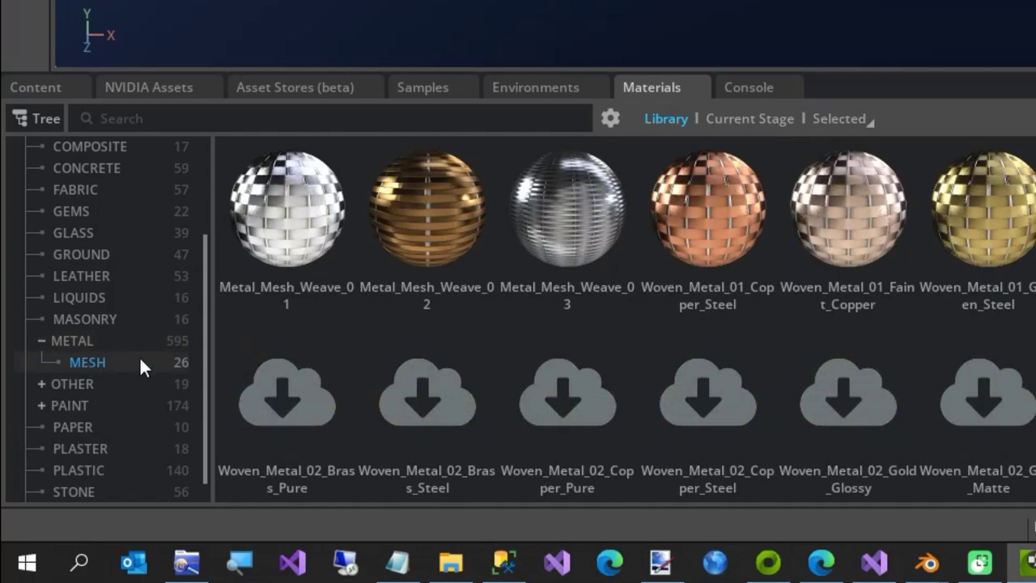
{"action": "scroll", "coordinate": [748, 356], "scroll_direction": "down", "scroll_amount": 1}
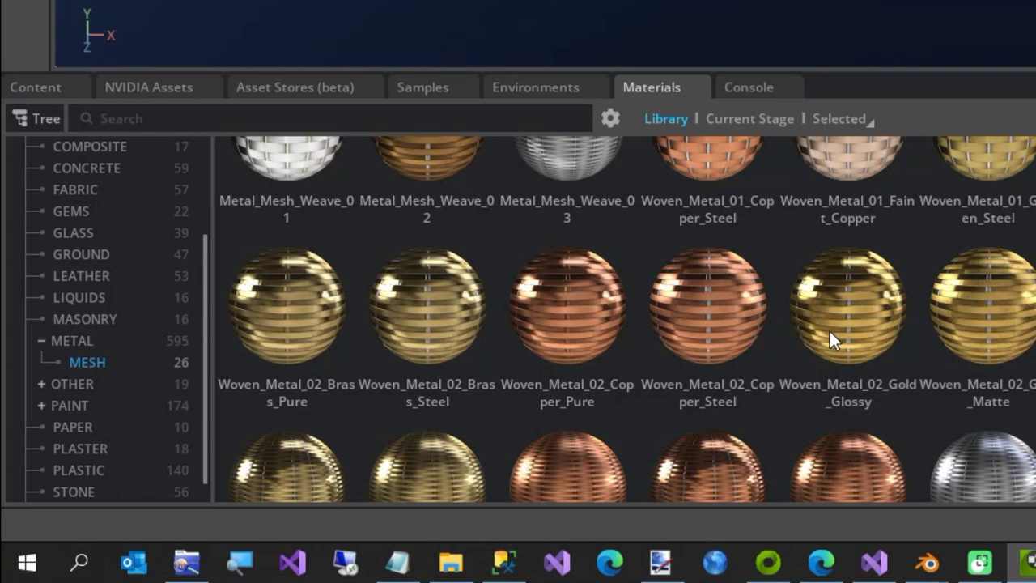
{"action": "left_click_drag", "start_coordinate": [834, 332], "coordinate": [672, 22]}
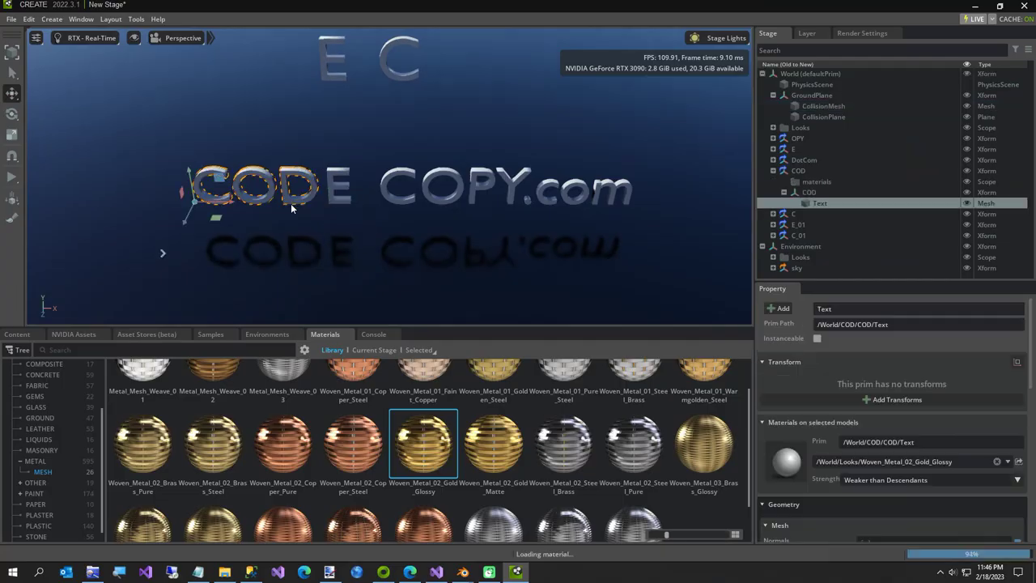
Apply Woven_Metal_02_Gold_Glossy to the E, C, OPY and .com texts and to the raised E and C copies
{"action": "left_click_drag", "start_coordinate": [423, 449], "coordinate": [338, 188]}
{"action": "left_click_drag", "start_coordinate": [418, 443], "coordinate": [395, 217]}
{"action": "left_click_drag", "start_coordinate": [428, 457], "coordinate": [441, 203]}
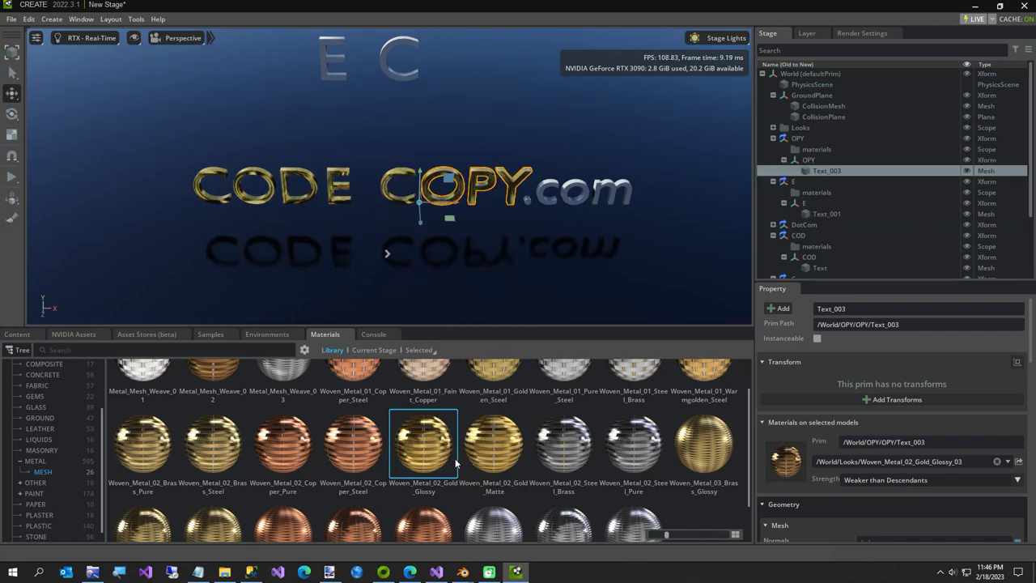
{"action": "left_click_drag", "start_coordinate": [429, 458], "coordinate": [546, 200]}
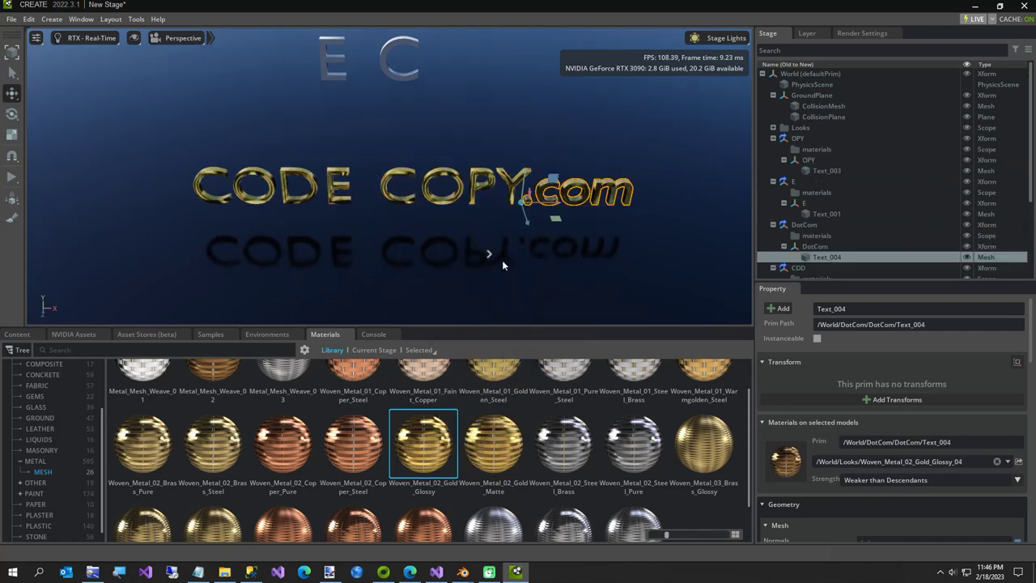
{"action": "left_click_drag", "start_coordinate": [424, 444], "coordinate": [340, 74]}
{"action": "left_click_drag", "start_coordinate": [420, 444], "coordinate": [400, 72]}
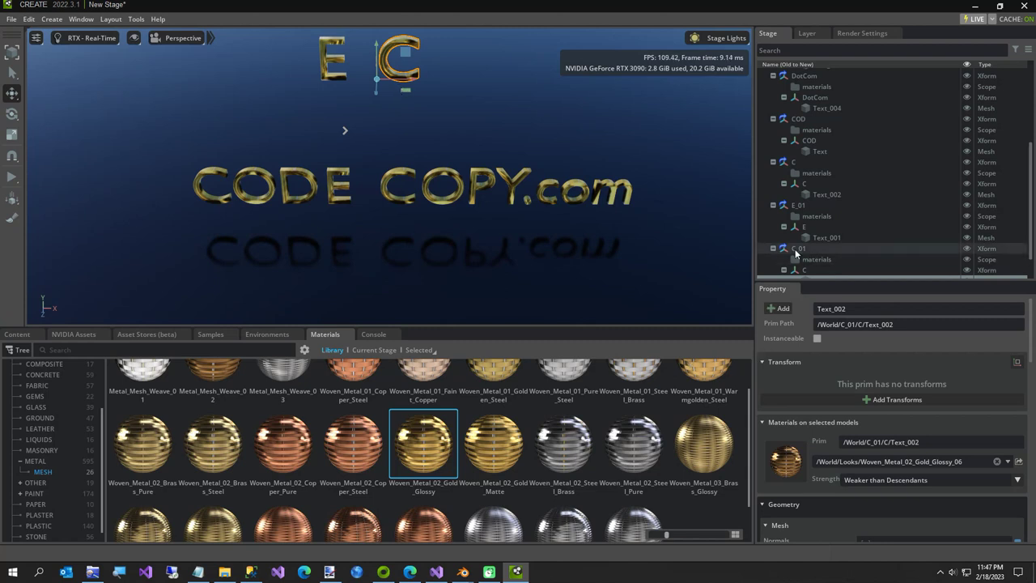
Add the physics Colliders Preset to the E in CODE
{"action": "left_click", "coordinate": [801, 207]}
{"action": "scroll", "coordinate": [801, 186], "scroll_direction": "up", "scroll_amount": 3}
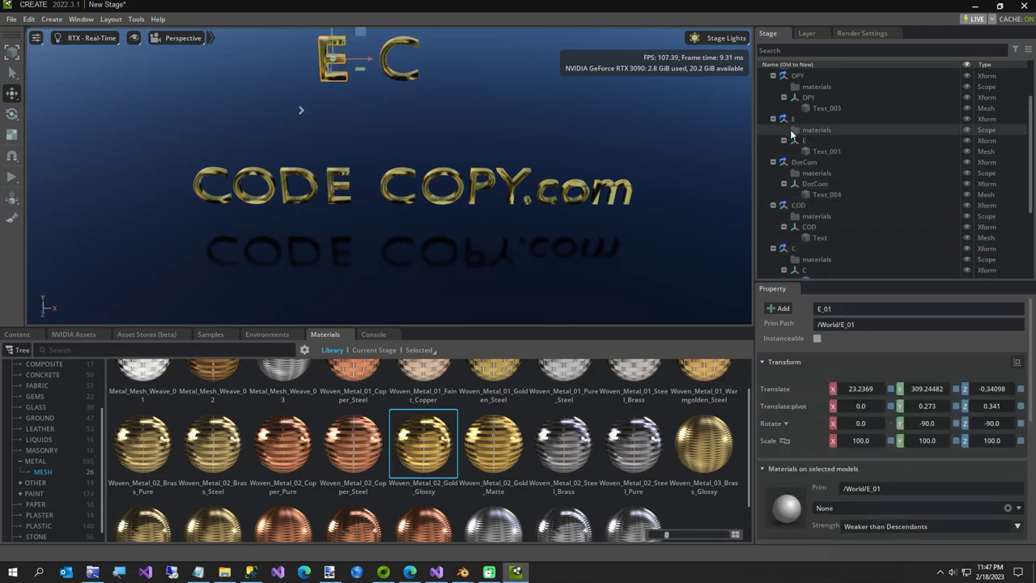
{"action": "left_click", "coordinate": [787, 121]}
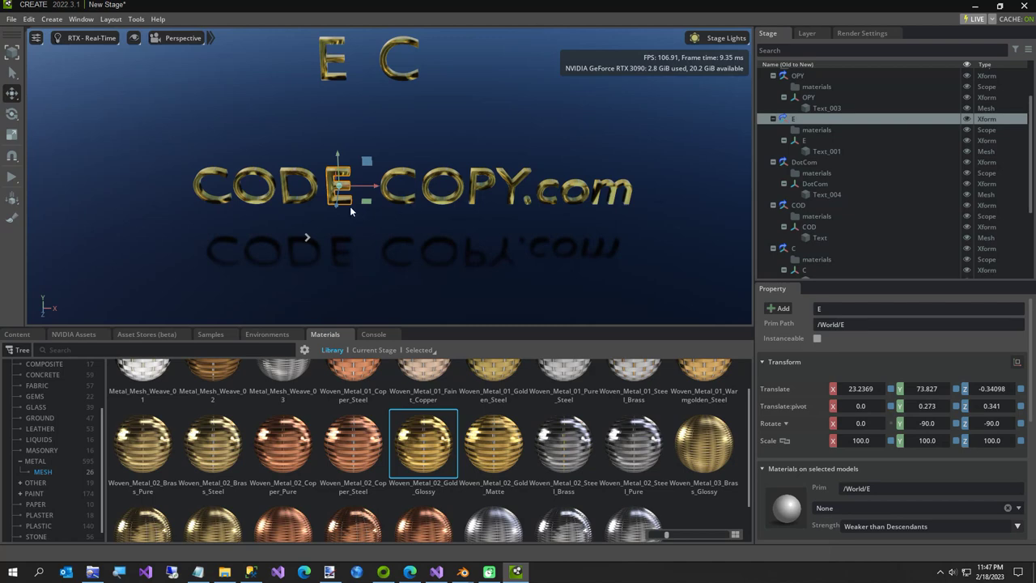
{"action": "right_click", "coordinate": [346, 201]}
{"action": "mouse_move", "coordinate": [381, 236]}
{"action": "mouse_move", "coordinate": [467, 294]}
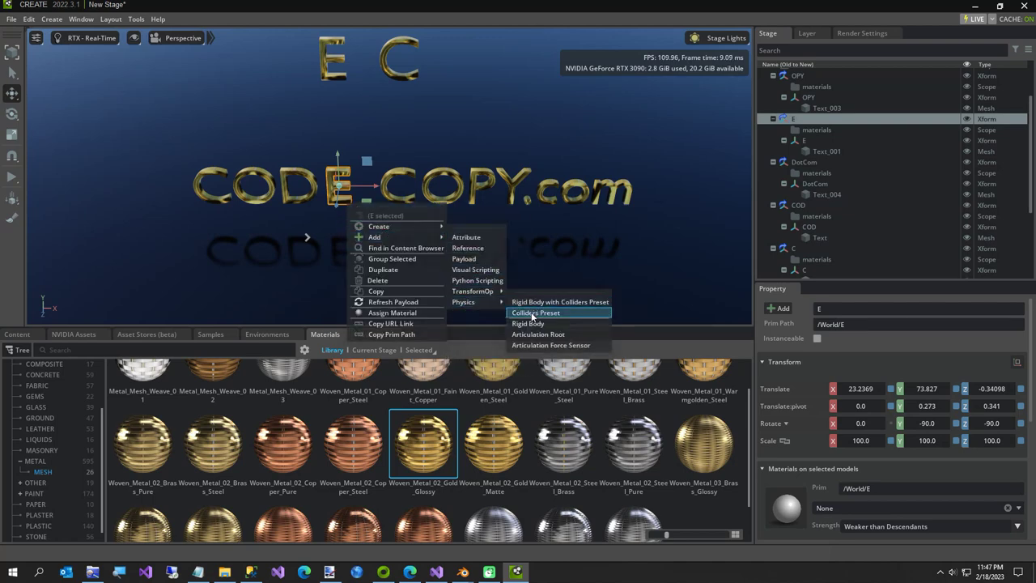
{"action": "left_click", "coordinate": [531, 312]}
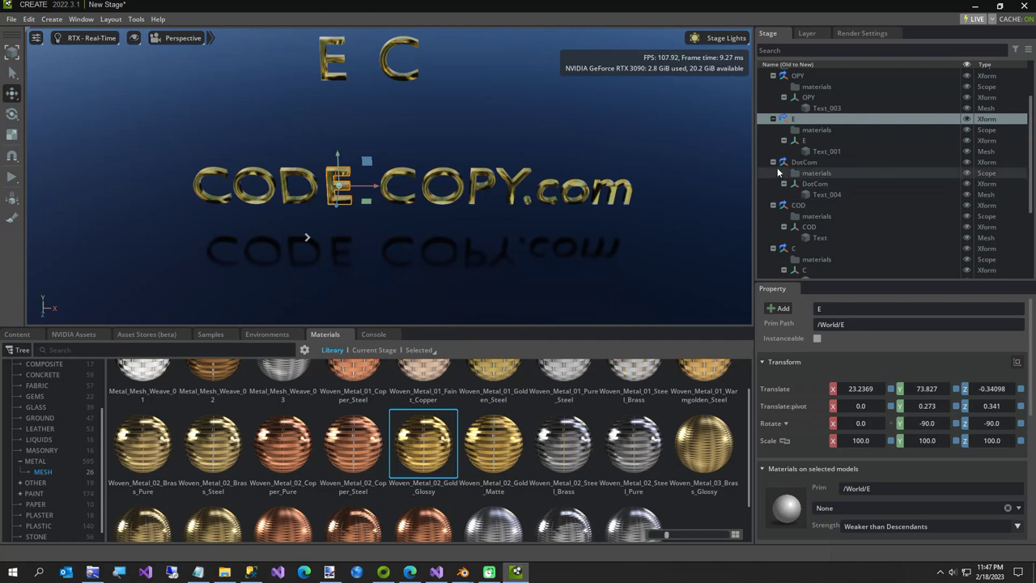
Add the physics Colliders Preset to the C in COPY
{"action": "left_click", "coordinate": [788, 248]}
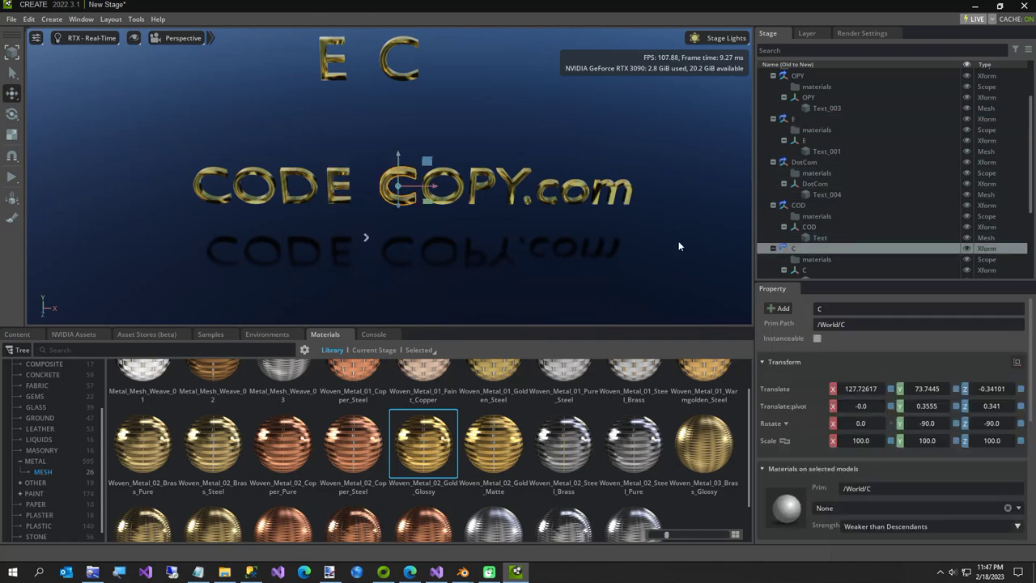
{"action": "right_click", "coordinate": [407, 209]}
{"action": "mouse_move", "coordinate": [450, 236]}
{"action": "mouse_move", "coordinate": [534, 300]}
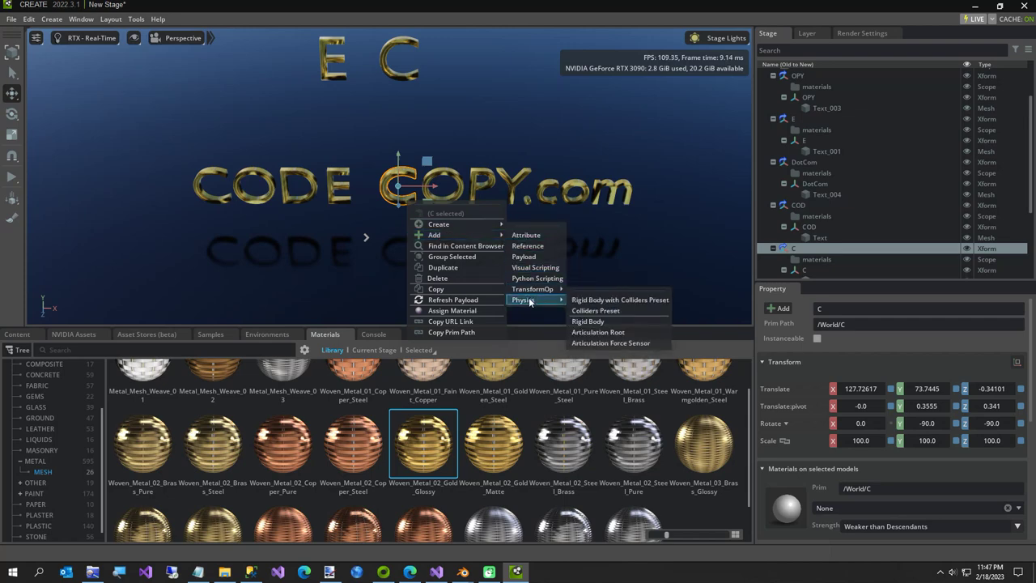
{"action": "left_click", "coordinate": [599, 310]}
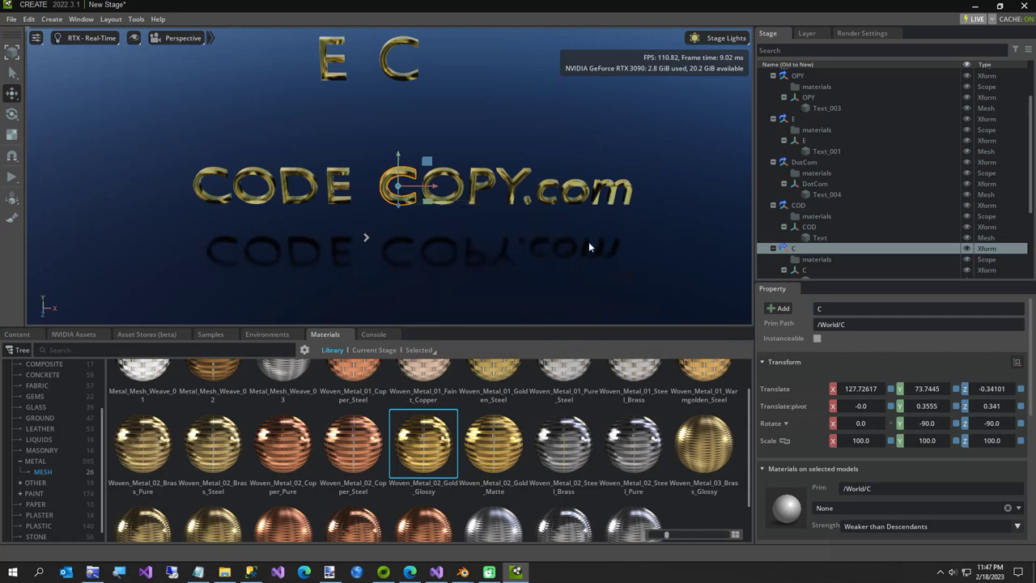
Select the mesh of the E in CODE, and enable the Blast Destruction extension
{"action": "left_click", "coordinate": [816, 150]}
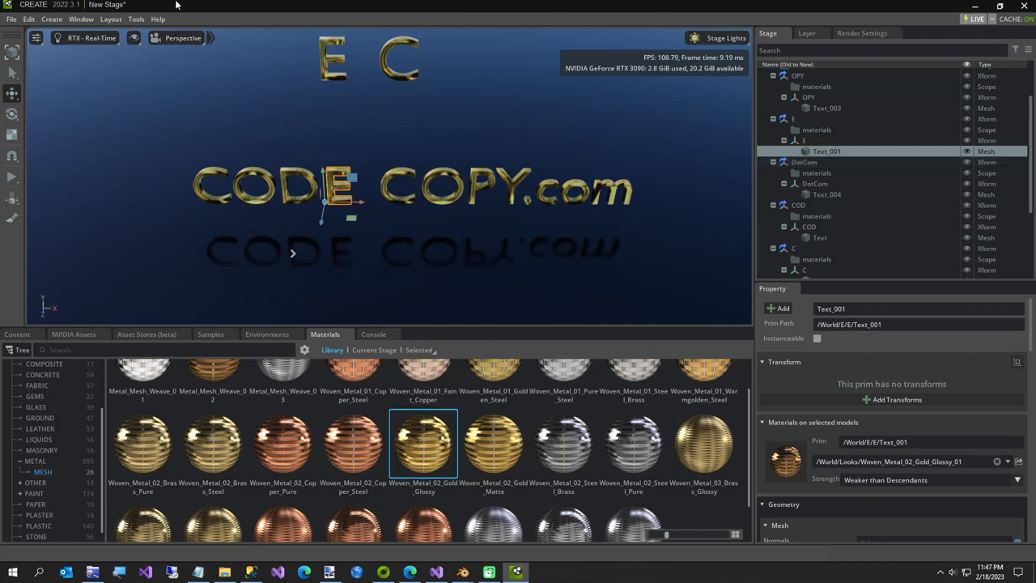
{"action": "left_click", "coordinate": [81, 18]}
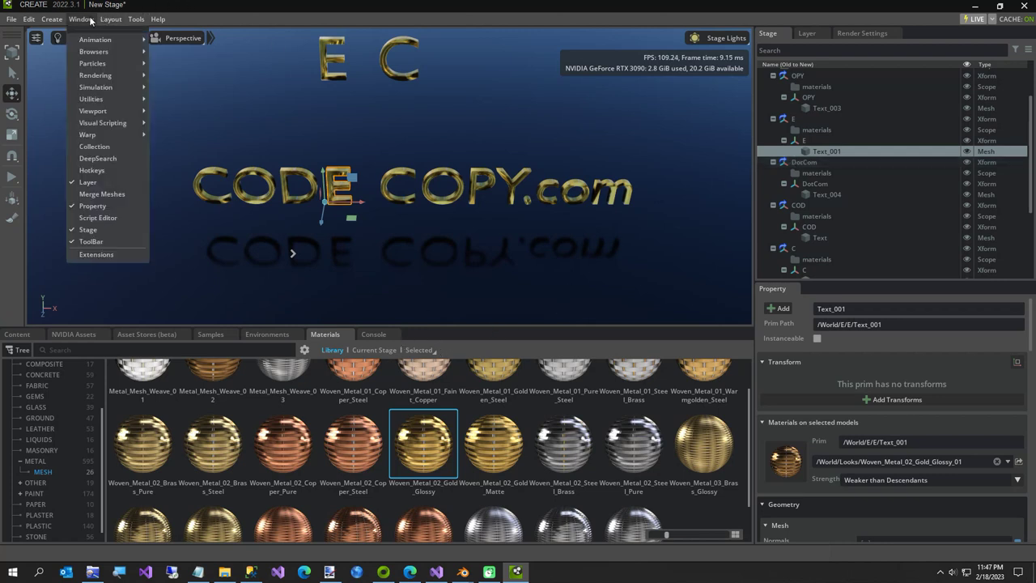
{"action": "left_click", "coordinate": [104, 256]}
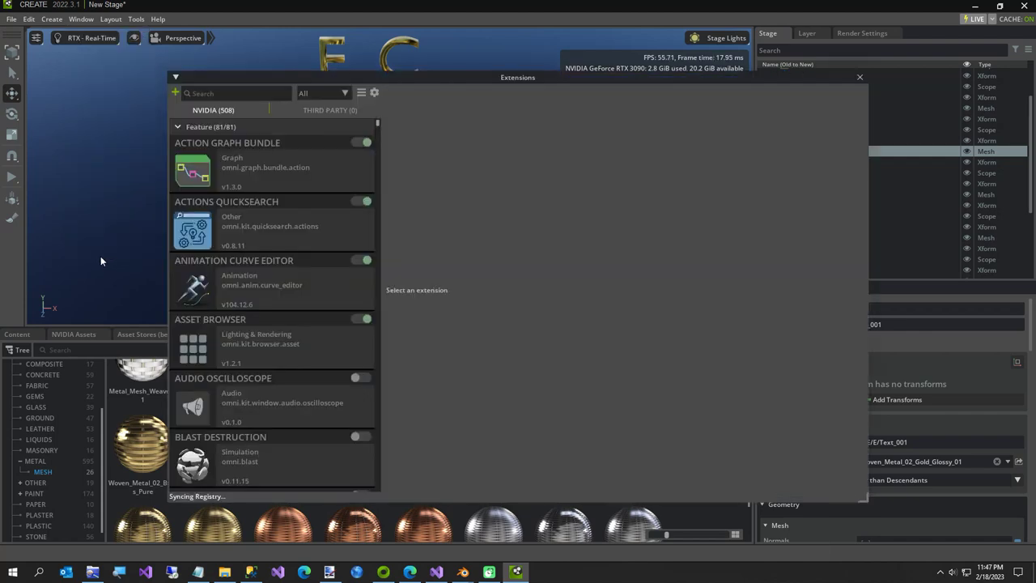
{"action": "left_click", "coordinate": [228, 92]}
{"action": "type", "text": "Blast"}
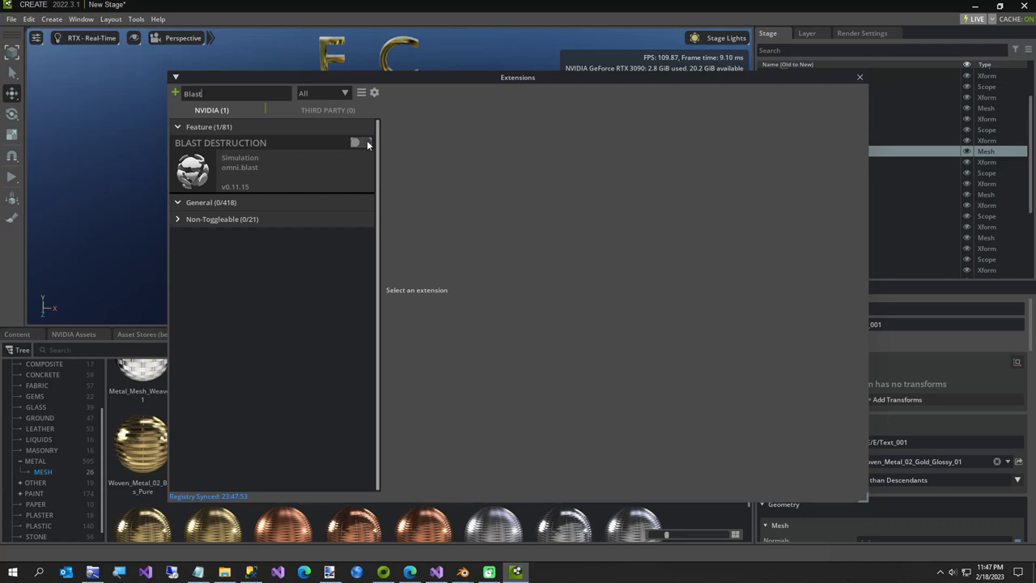
{"action": "left_click", "coordinate": [859, 76]}
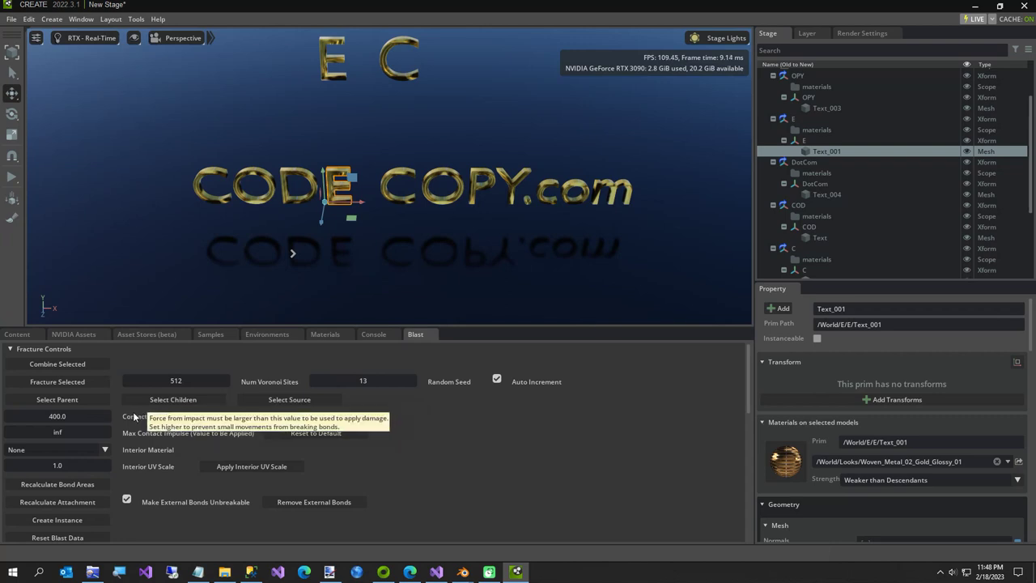
Fracture the E mesh in CODE and the C mesh in COPY with 512 Voronoi sites each
{"action": "left_click", "coordinate": [169, 389]}
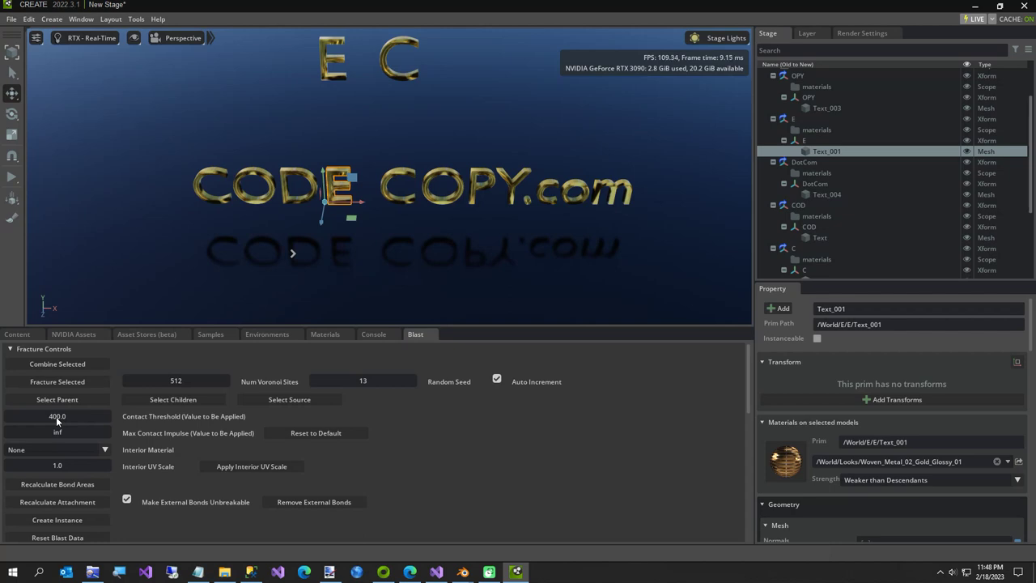
{"action": "left_click", "coordinate": [67, 384]}
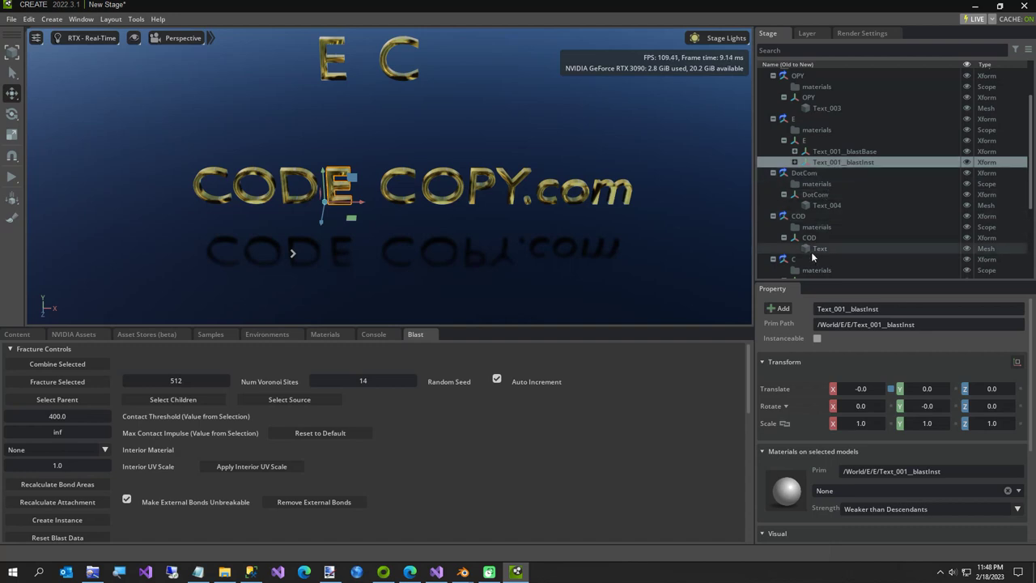
{"action": "scroll", "coordinate": [797, 259], "scroll_direction": "down", "scroll_amount": 3}
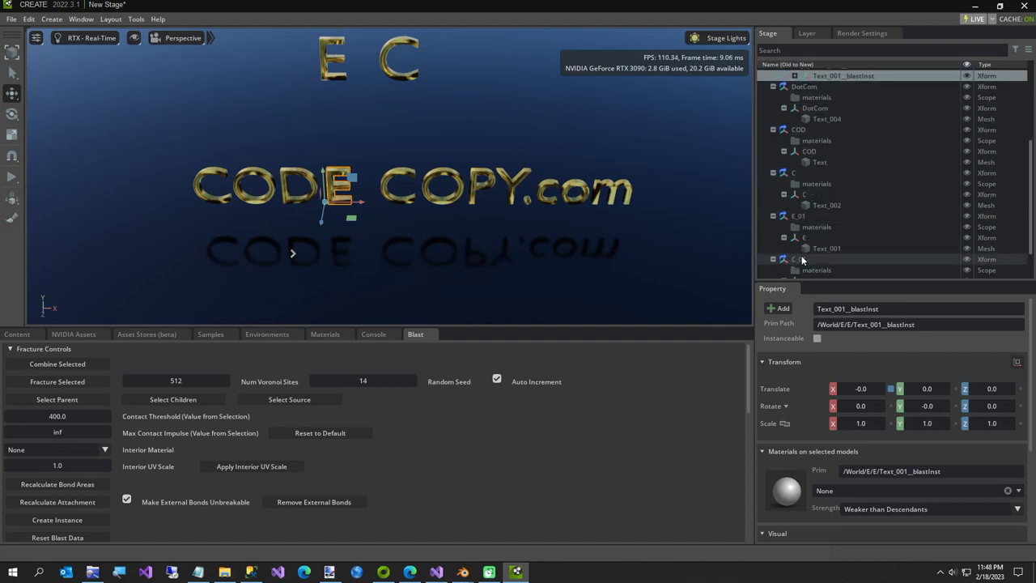
{"action": "left_click", "coordinate": [814, 203]}
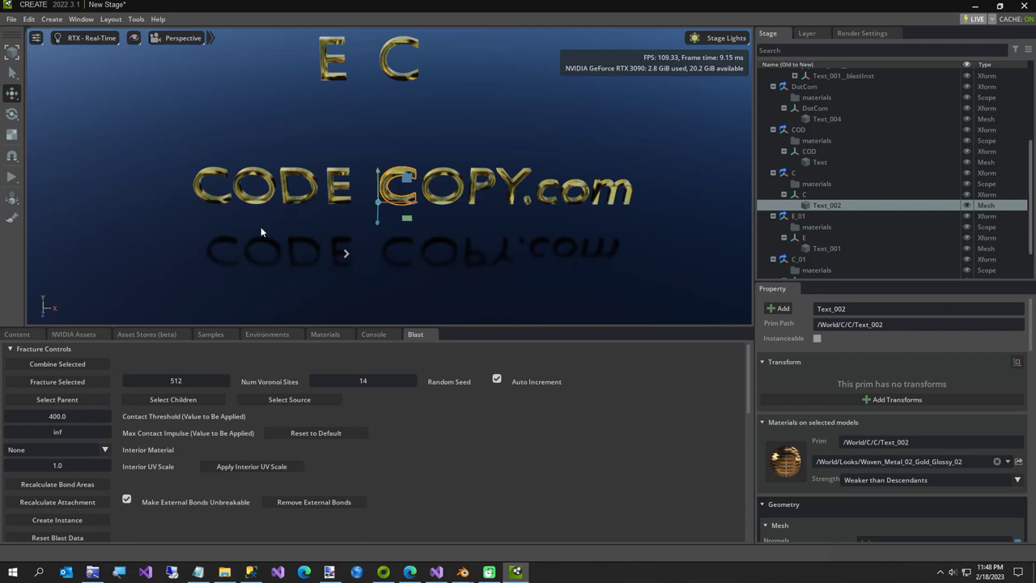
{"action": "left_click", "coordinate": [71, 383]}
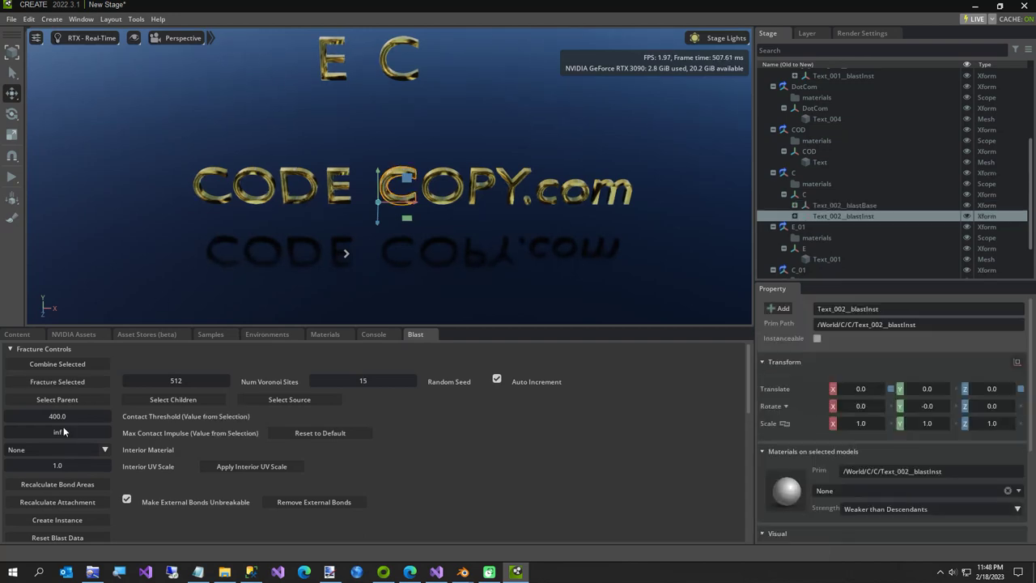
Preview the fractured C with an Explode View Radius of 50, and set the radius back to 0
{"action": "scroll", "coordinate": [63, 431], "scroll_direction": "down", "scroll_amount": 5}
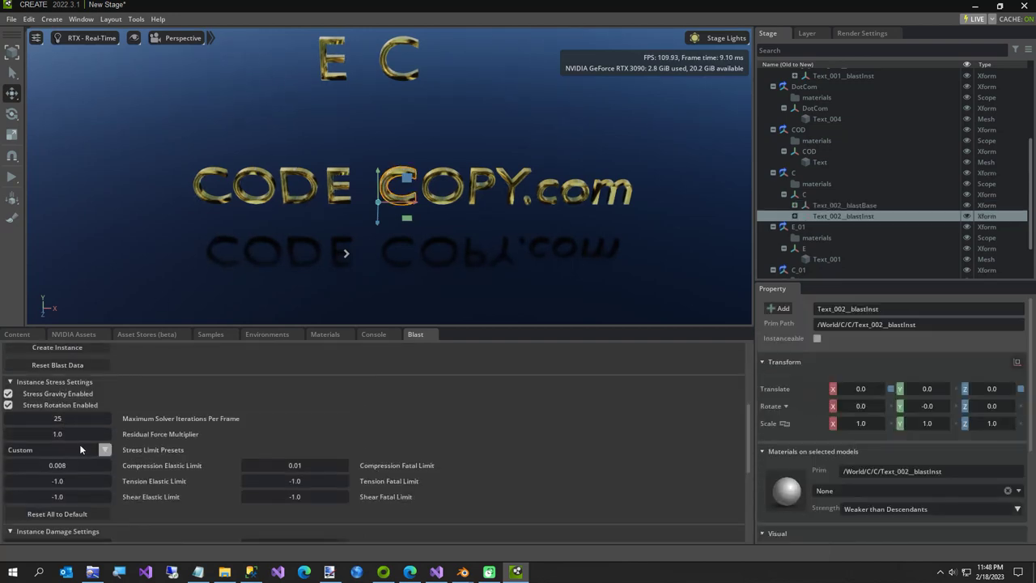
{"action": "scroll", "coordinate": [79, 446], "scroll_direction": "down", "scroll_amount": 2}
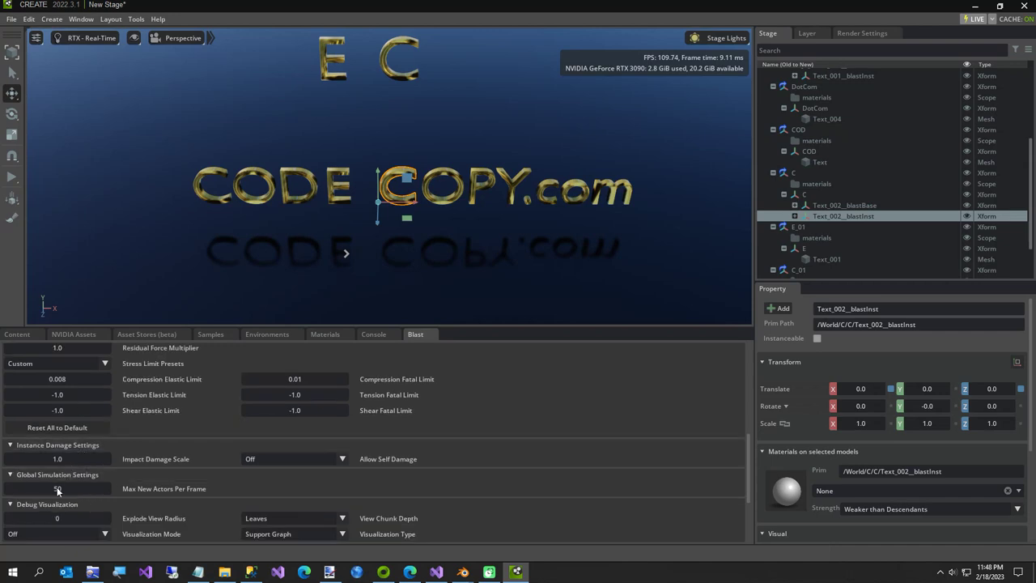
{"action": "scroll", "coordinate": [57, 489], "scroll_direction": "down", "scroll_amount": 1}
{"action": "double_click", "coordinate": [59, 475]}
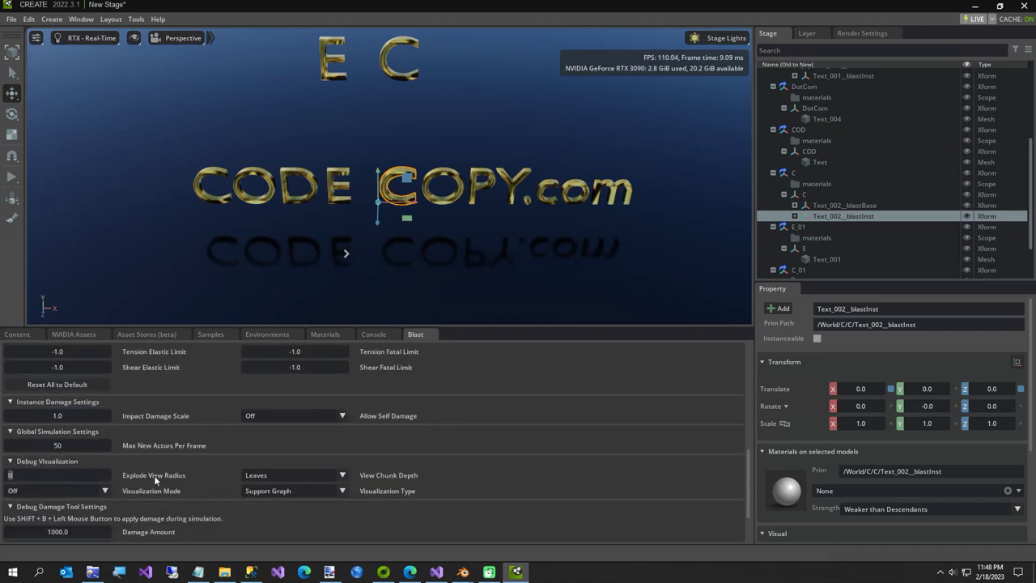
{"action": "type", "text": "50"}
{"action": "key", "text": "Return"}
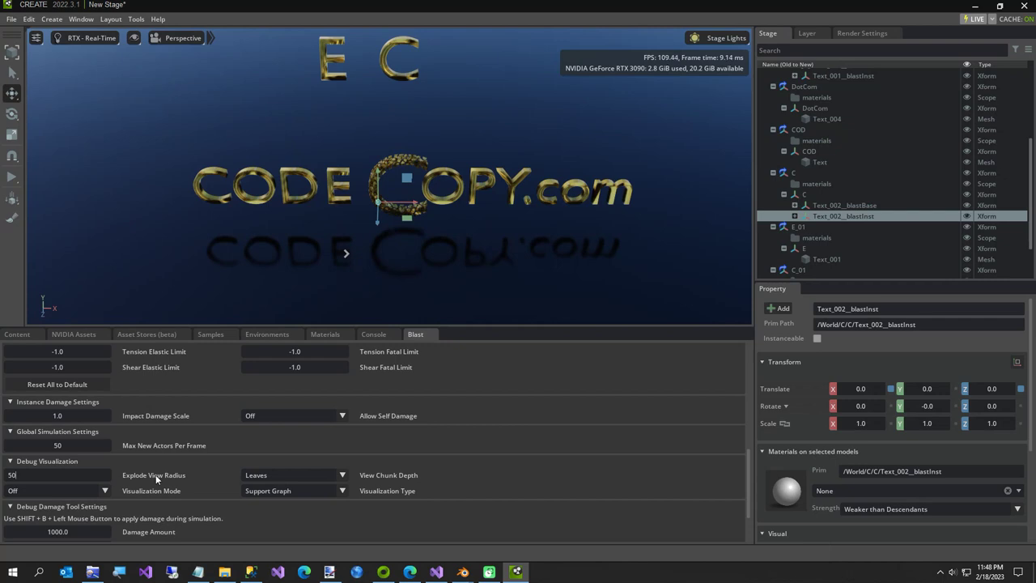
{"action": "double_click", "coordinate": [61, 471]}
{"action": "type", "text": "0"}
{"action": "key", "text": "Return"}
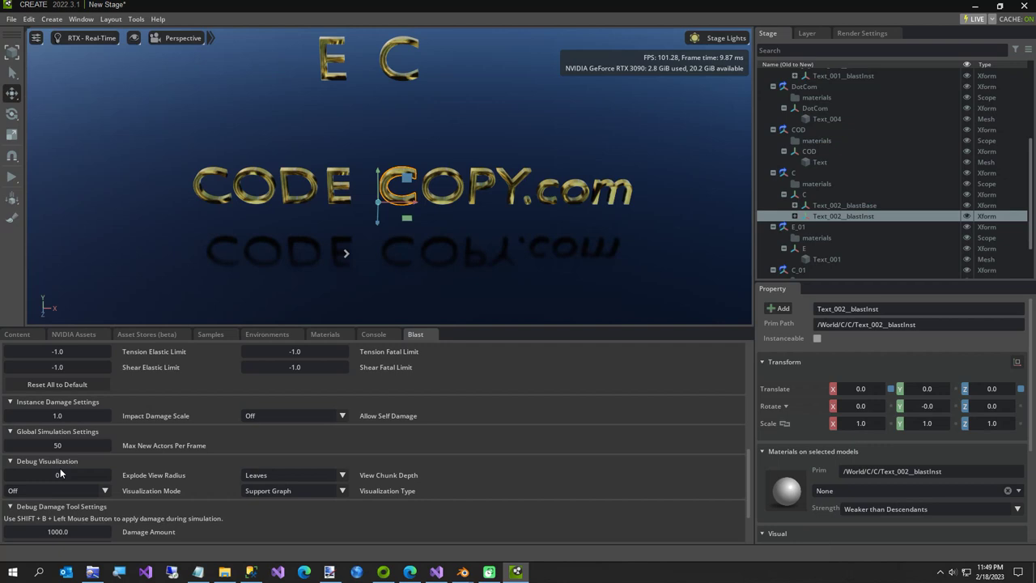
Deselect the fractured C and create a sphere mesh at the stage origin
{"action": "left_click", "coordinate": [530, 286]}
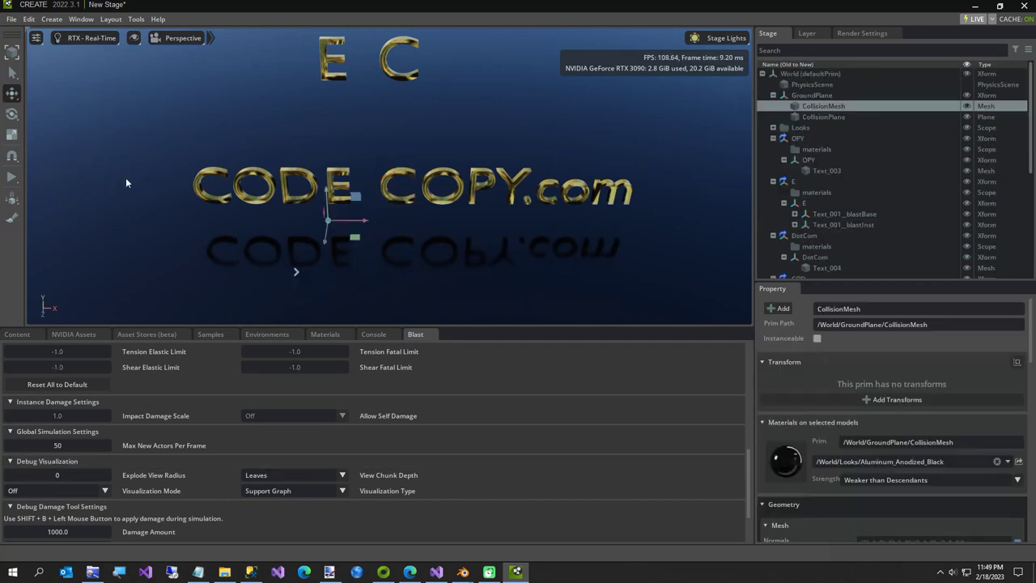
{"action": "left_click", "coordinate": [45, 20]}
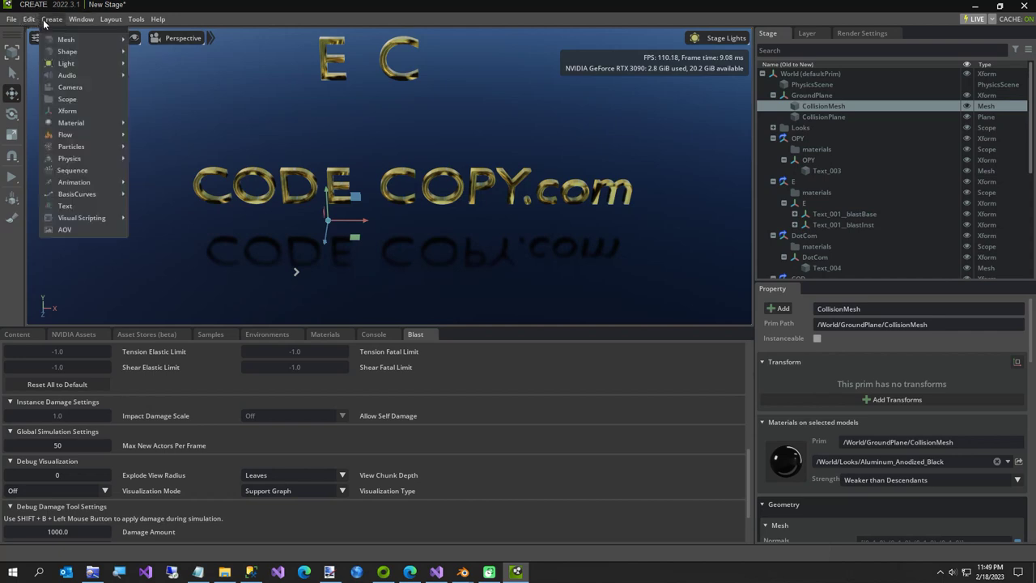
{"action": "mouse_move", "coordinate": [55, 41]}
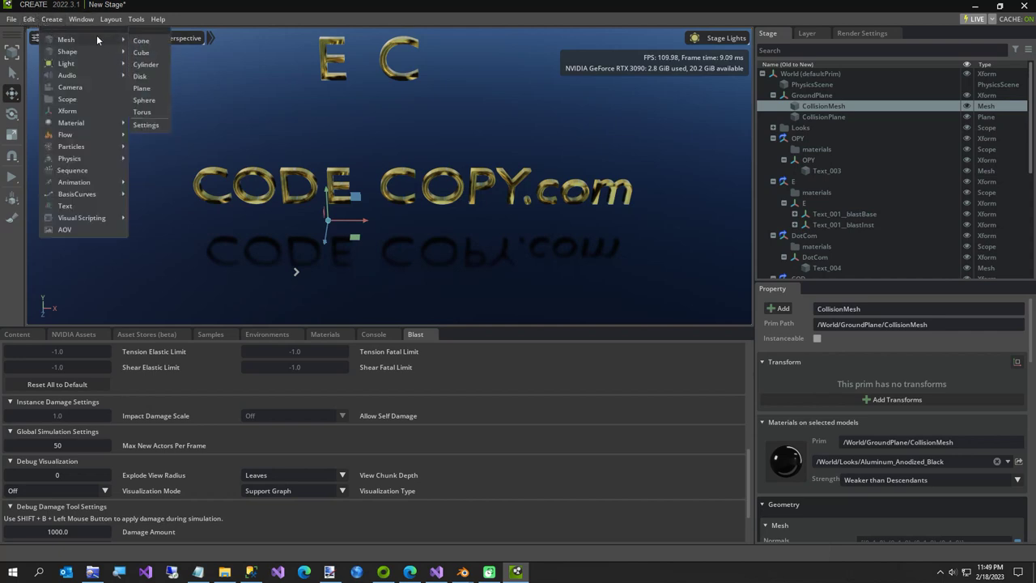
{"action": "left_click", "coordinate": [143, 99]}
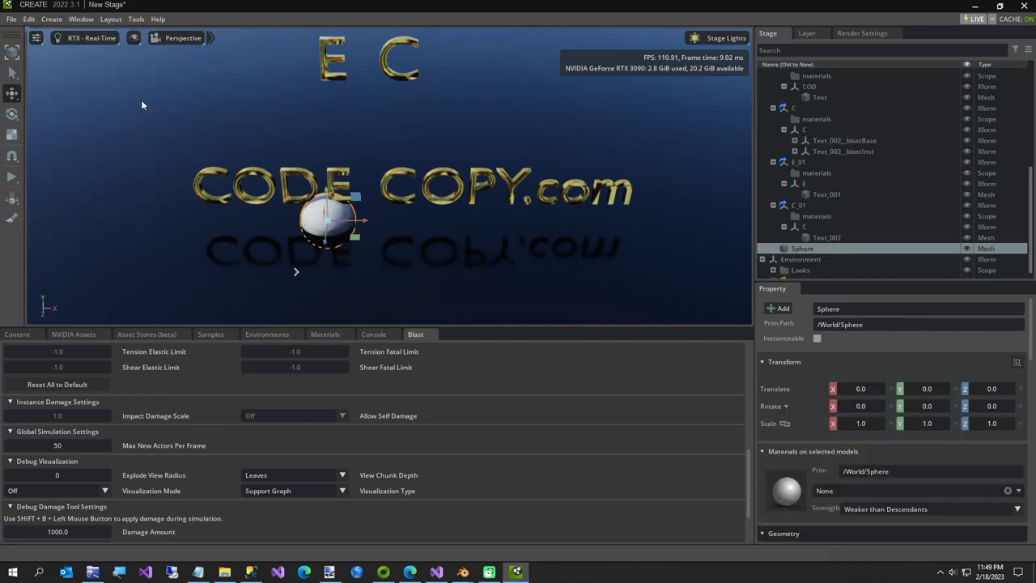
Move the sphere to about 74 along X, between the E and C, and scale it to 1.6 on all axes
{"action": "left_click_drag", "start_coordinate": [346, 217], "coordinate": [402, 227]}
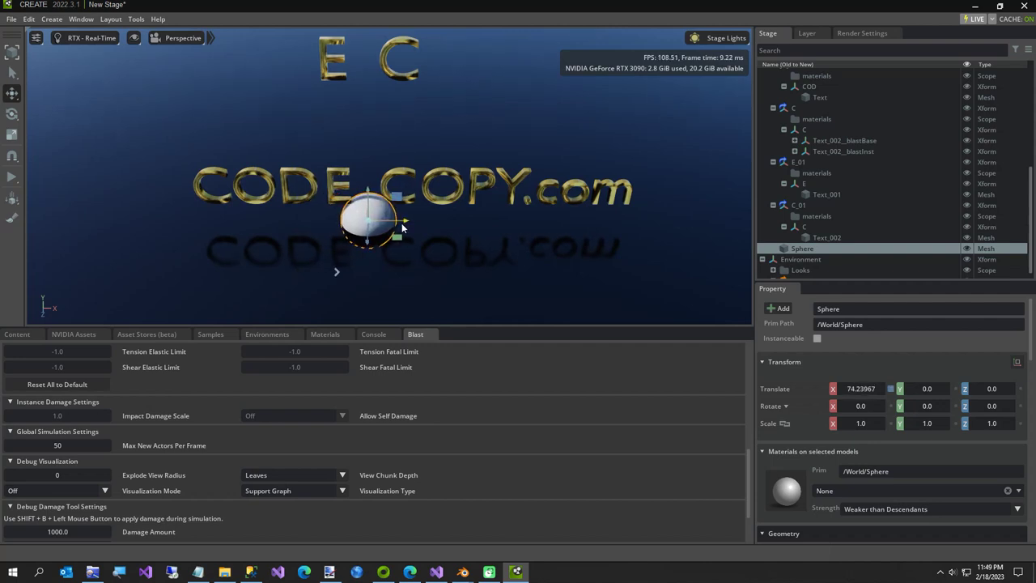
{"action": "double_click", "coordinate": [862, 424]}
{"action": "type", "text": "1.6"}
{"action": "key", "text": "Tab"}
{"action": "type", "text": "1"}
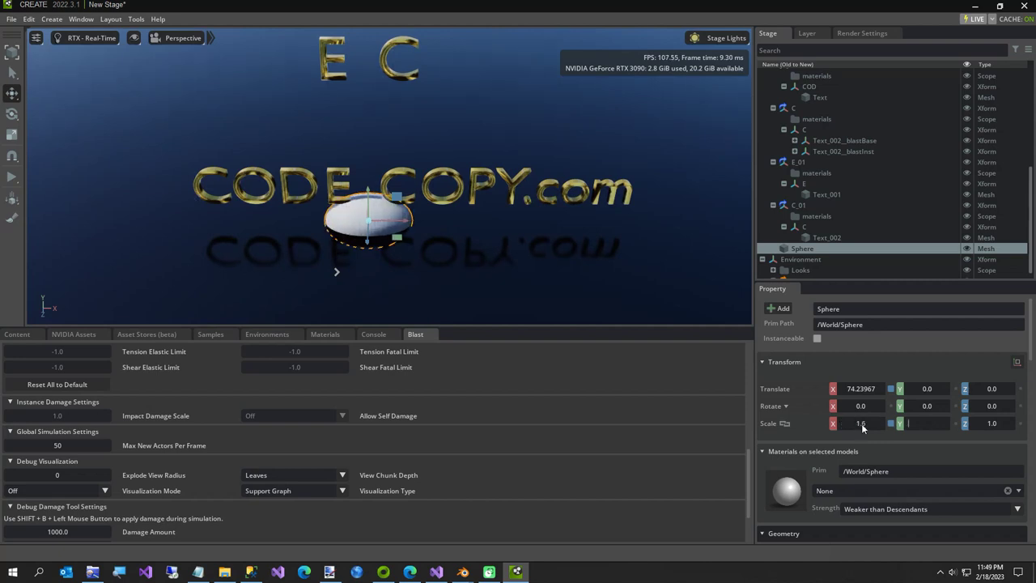
{"action": "type", "text": ".6"}
{"action": "key", "text": "Tab"}
{"action": "type", "text": "1.6"}
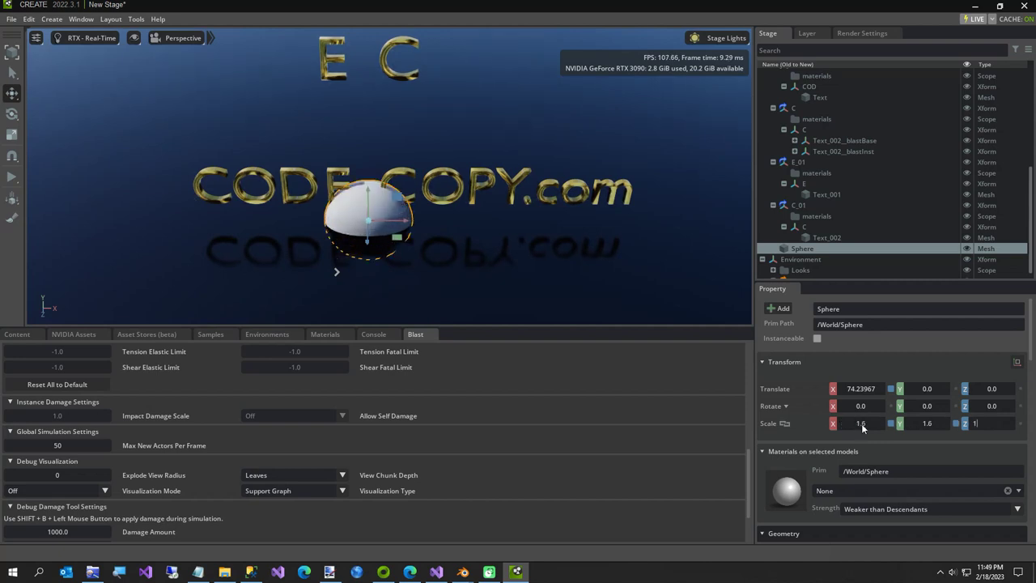
{"action": "key", "text": "Tab"}
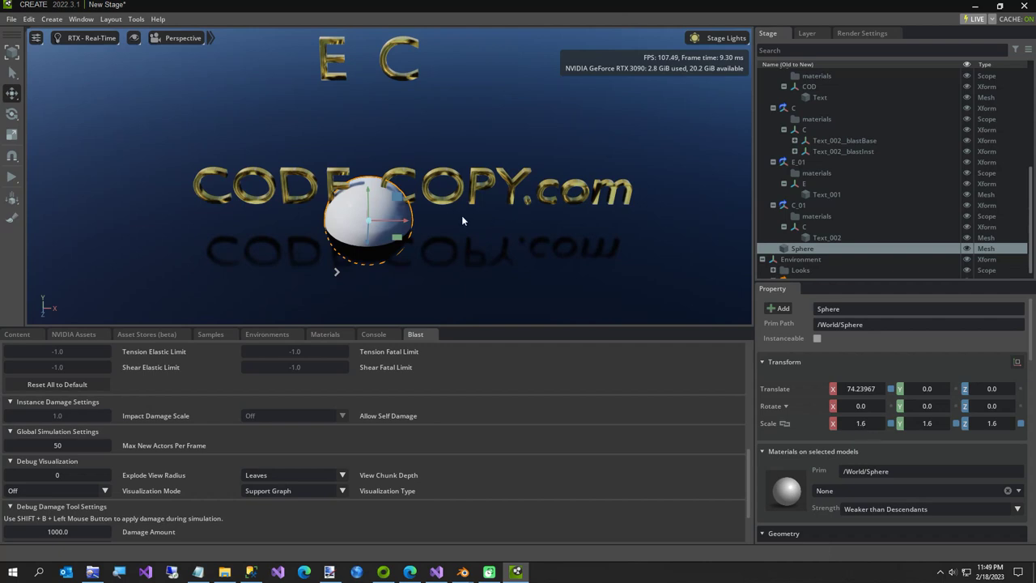
Raise the sphere high above the text by setting its Y translation to 12000
{"action": "left_click_drag", "start_coordinate": [366, 193], "coordinate": [366, 58]}
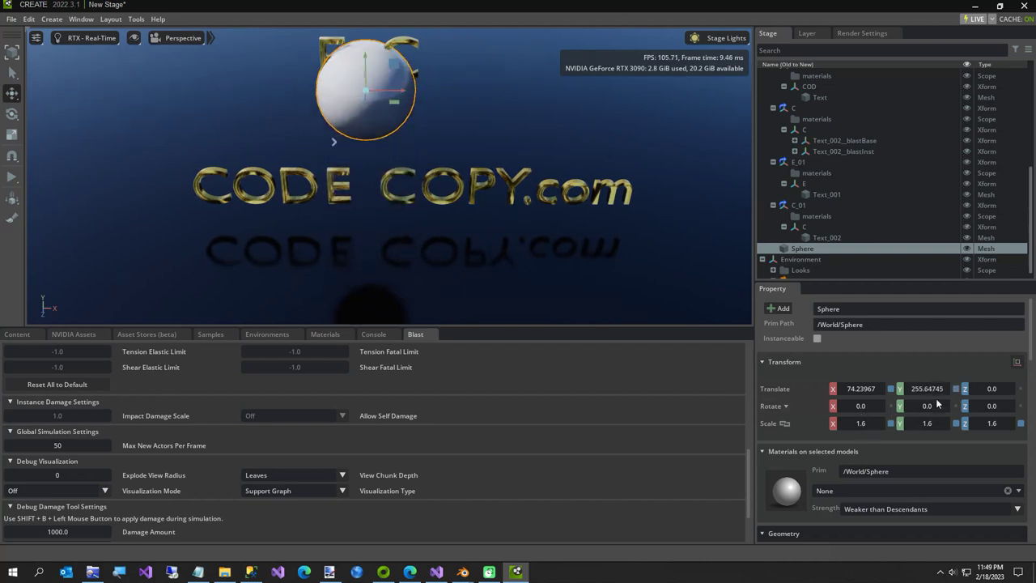
{"action": "type", "text": "2000"}
{"action": "key", "text": "Return"}
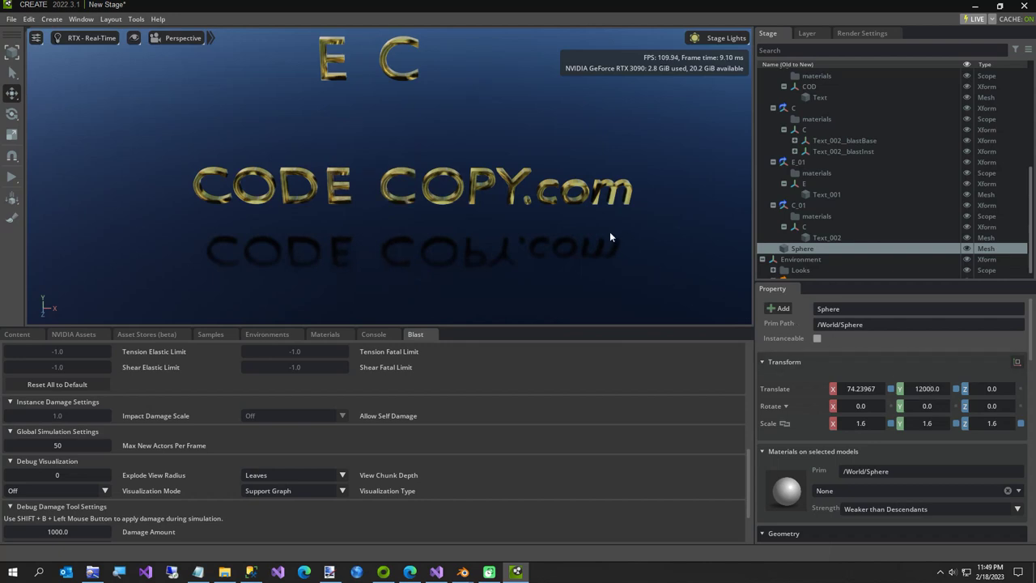
Apply the Rigid Body with Colliders Preset to the sphere and hide it in the viewport
{"action": "right_click", "coordinate": [791, 249]}
{"action": "mouse_move", "coordinate": [819, 282]}
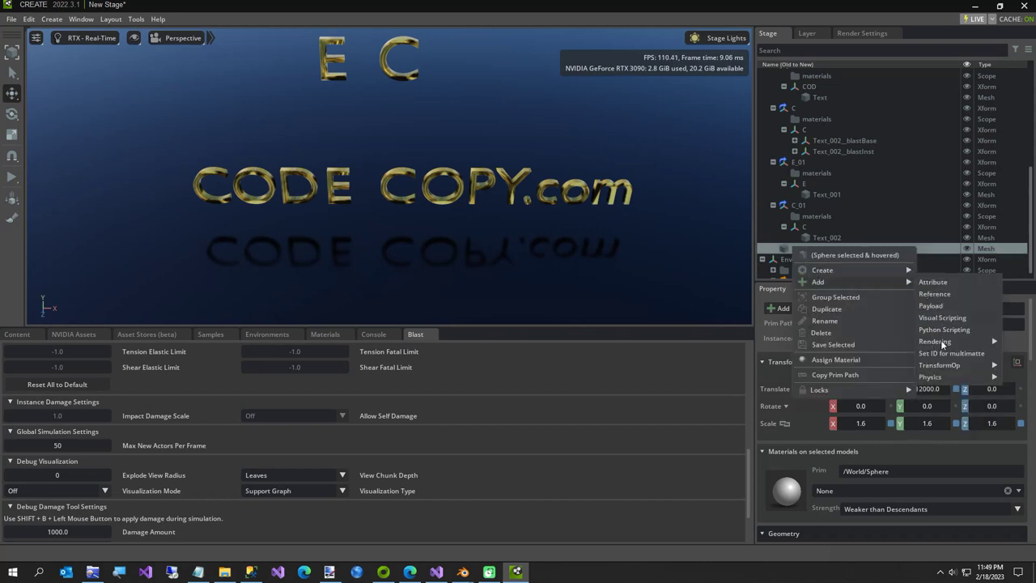
{"action": "mouse_move", "coordinate": [931, 377]}
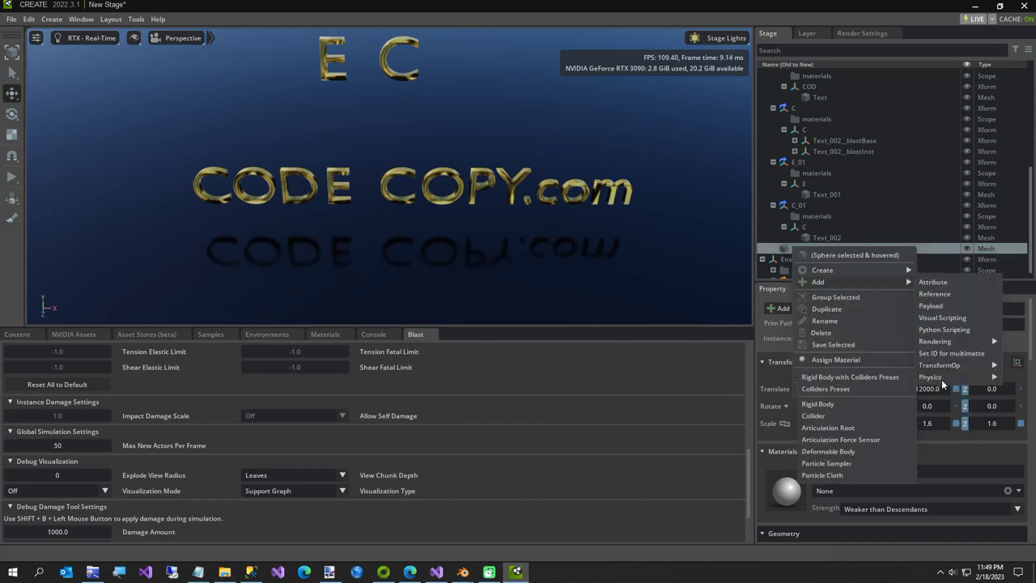
{"action": "left_click", "coordinate": [868, 379]}
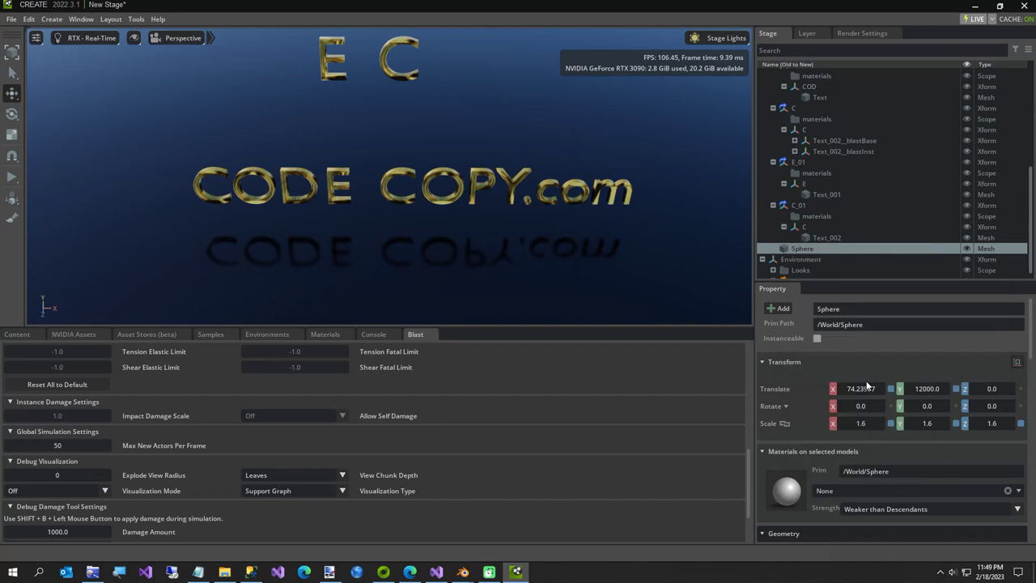
{"action": "left_click", "coordinate": [966, 248]}
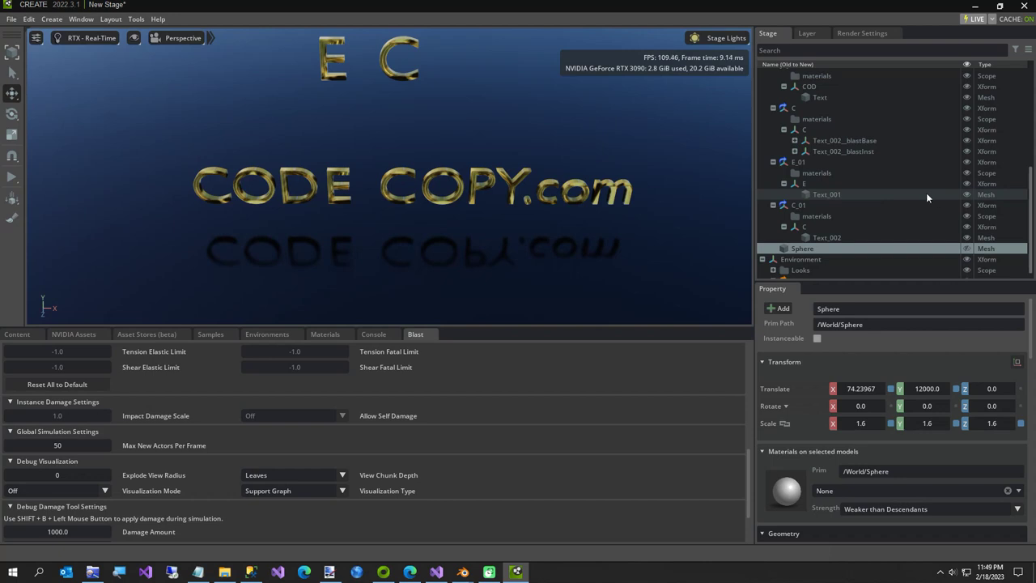
Select the World's Looks scope instead of the sphere, play the simulation to test the sphere's impact, and stop it
{"action": "scroll", "coordinate": [828, 132], "scroll_direction": "up", "scroll_amount": 10}
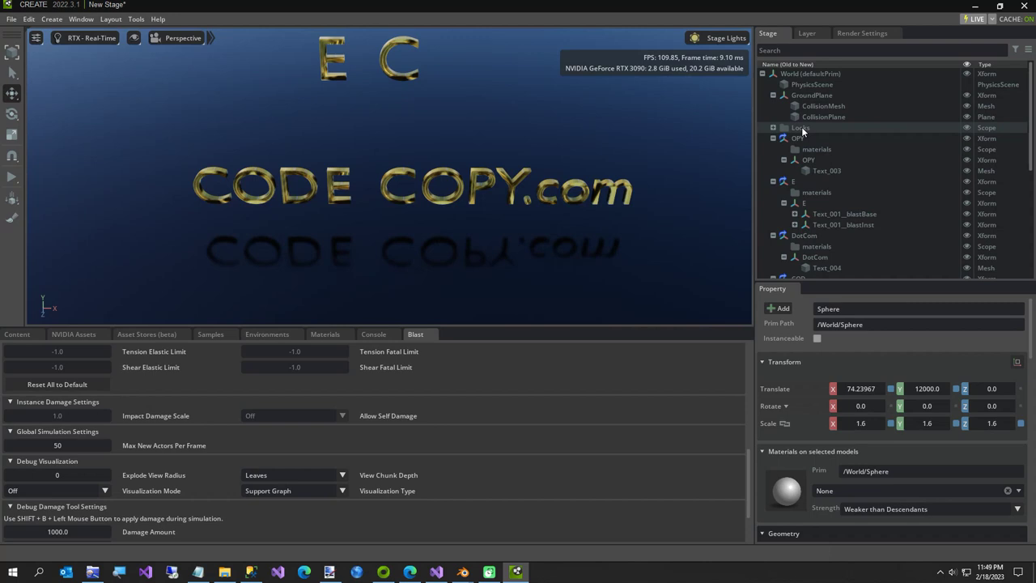
{"action": "left_click", "coordinate": [801, 127]}
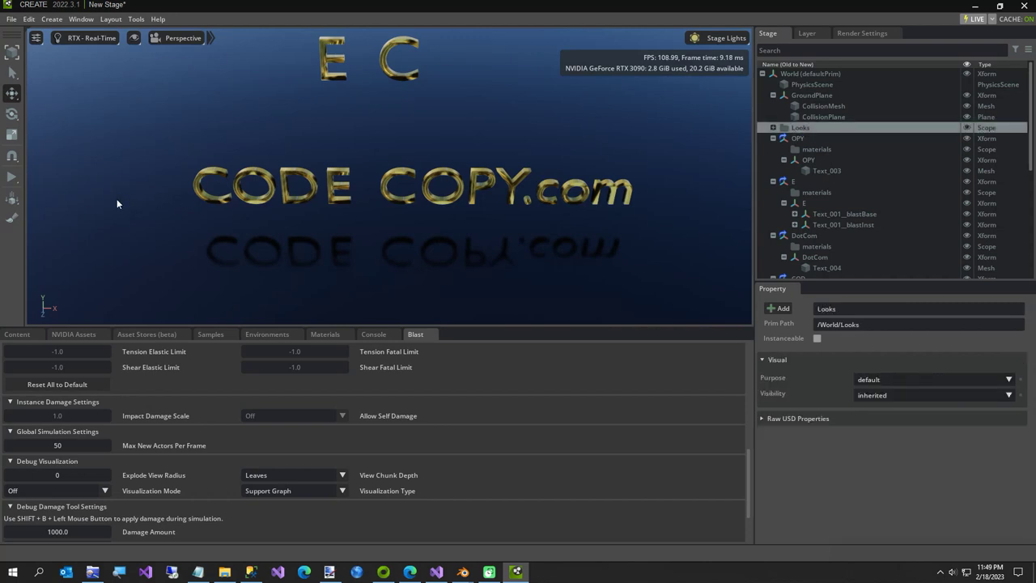
{"action": "left_click", "coordinate": [13, 177]}
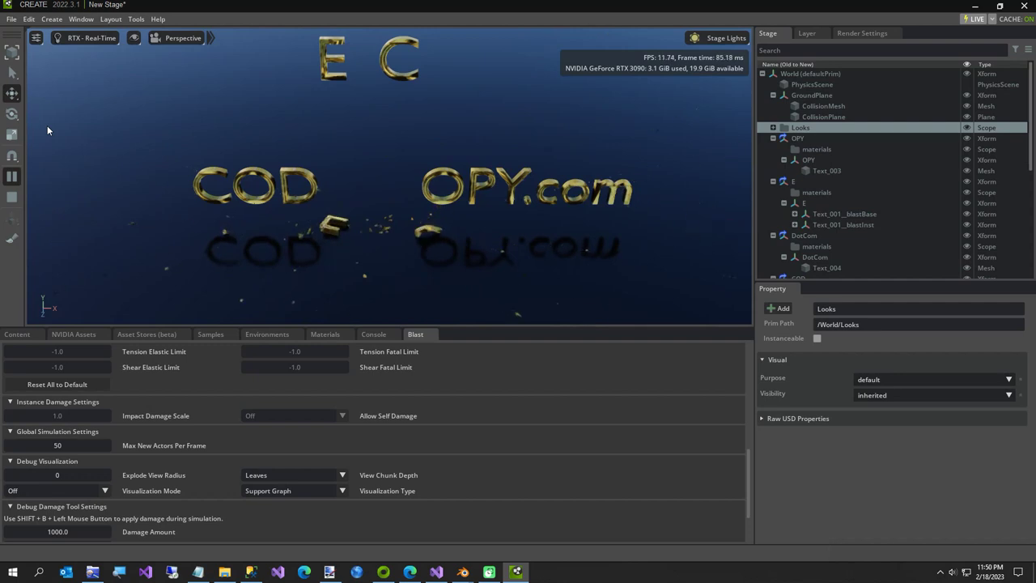
{"action": "left_click", "coordinate": [12, 196]}
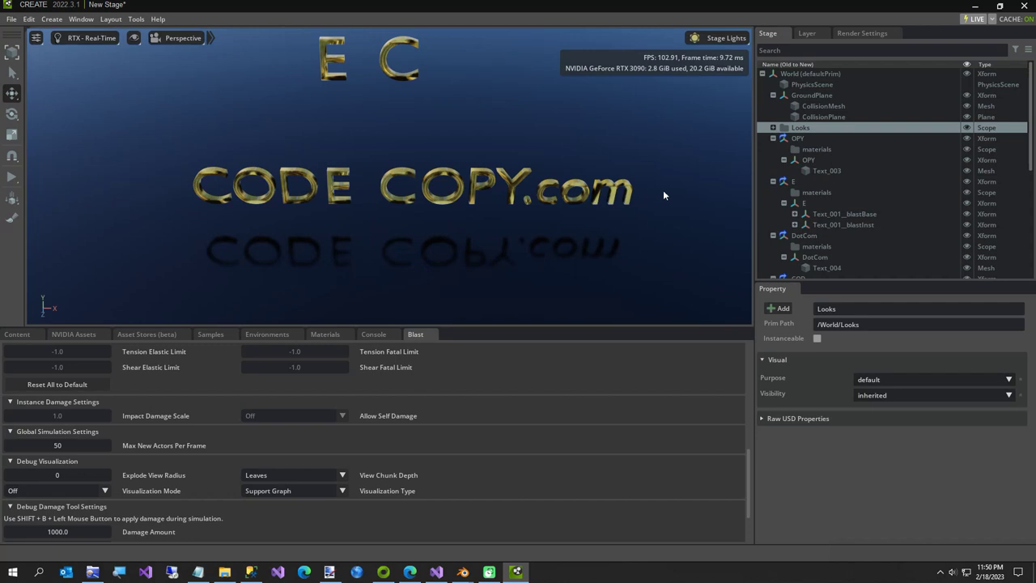
Select the hidden sphere and add the Mass physics property to it
{"action": "scroll", "coordinate": [770, 234], "scroll_direction": "down", "scroll_amount": 5}
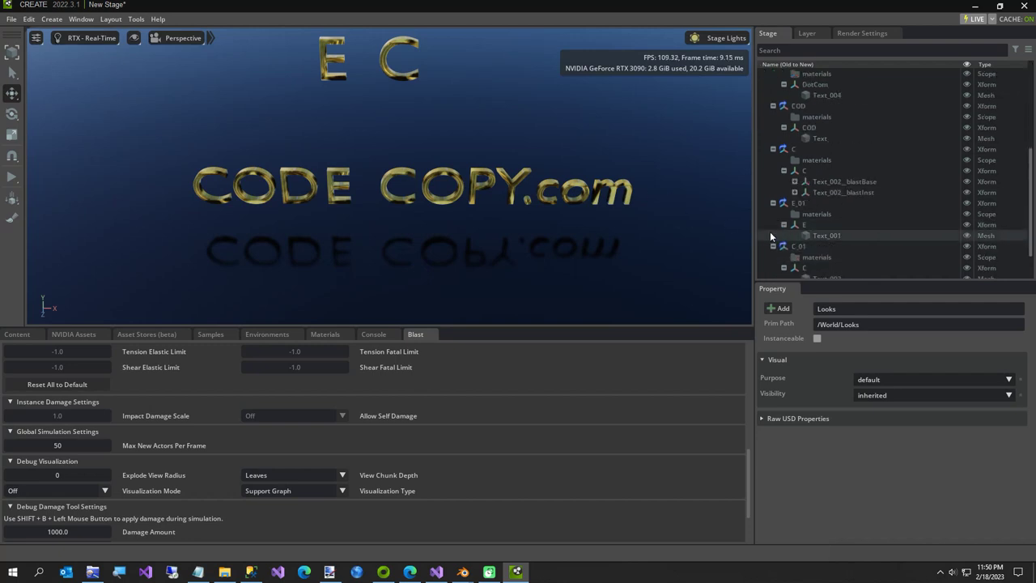
{"action": "scroll", "coordinate": [769, 232], "scroll_direction": "down", "scroll_amount": 2}
{"action": "left_click", "coordinate": [791, 241]}
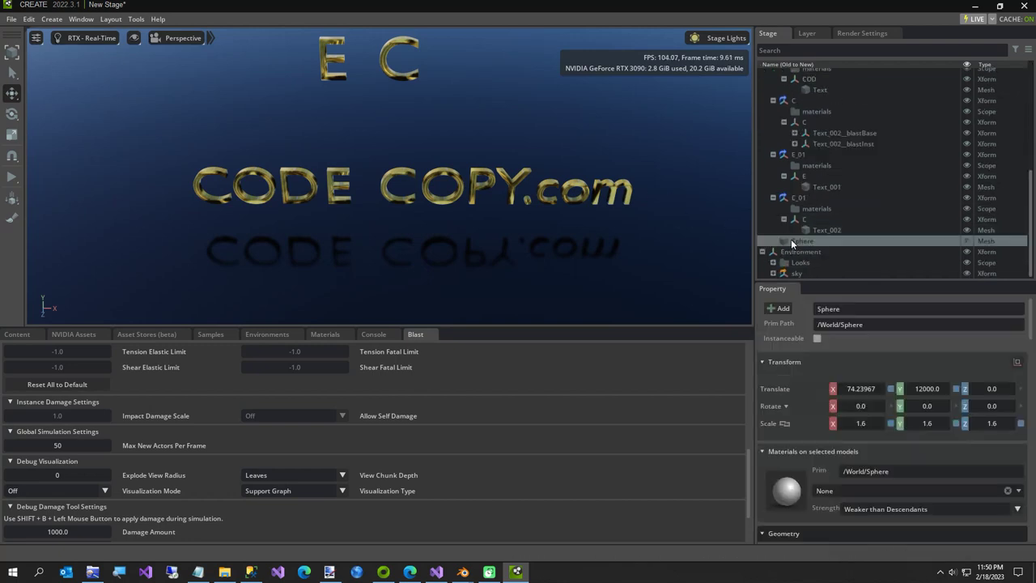
{"action": "right_click", "coordinate": [791, 240]}
{"action": "mouse_move", "coordinate": [927, 372]}
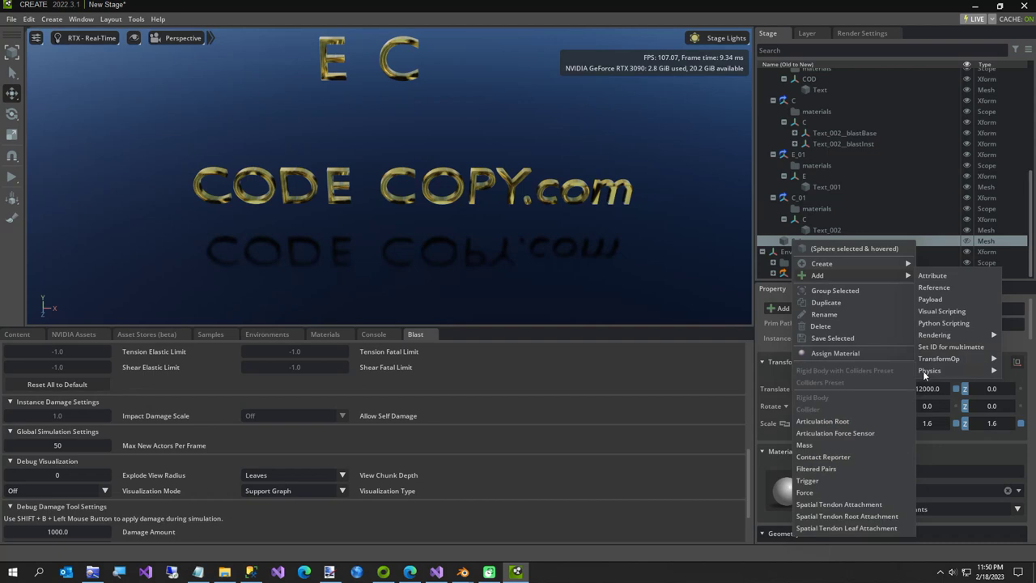
{"action": "left_click", "coordinate": [804, 445]}
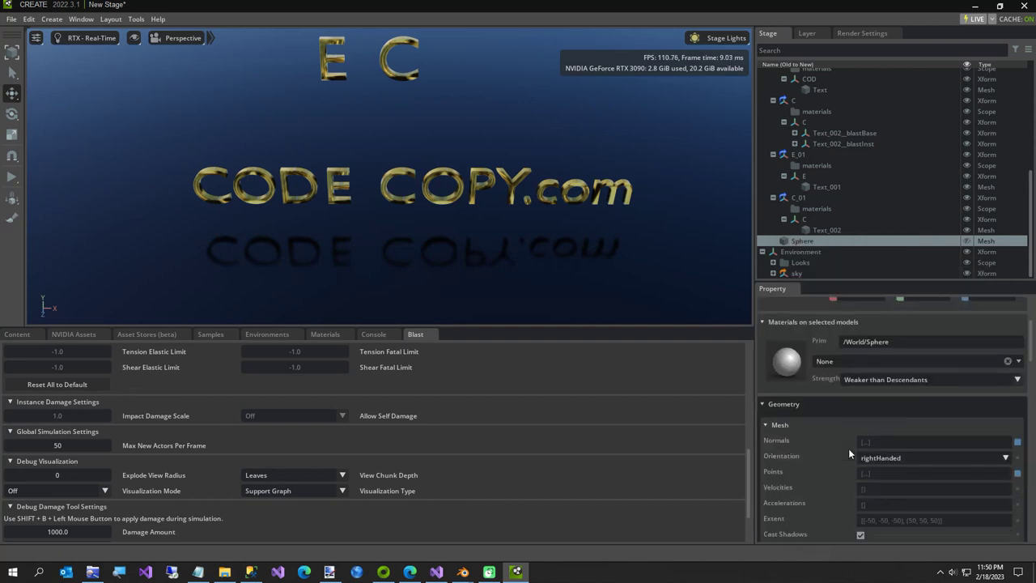
Set the sphere's physics mass to 1500
{"action": "scroll", "coordinate": [846, 444], "scroll_direction": "down", "scroll_amount": 10}
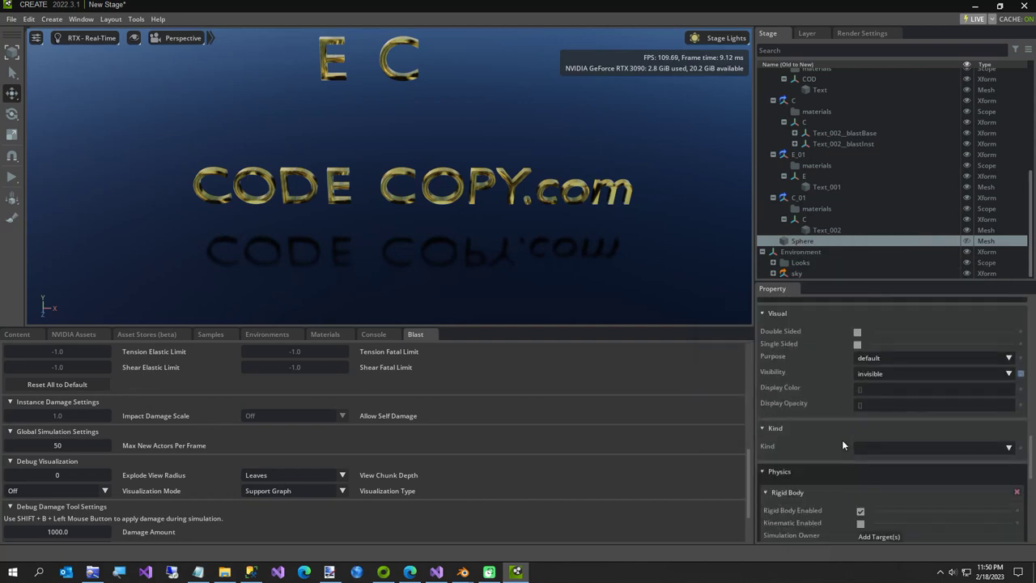
{"action": "scroll", "coordinate": [840, 439], "scroll_direction": "down", "scroll_amount": 8}
{"action": "scroll", "coordinate": [829, 434], "scroll_direction": "down", "scroll_amount": 5}
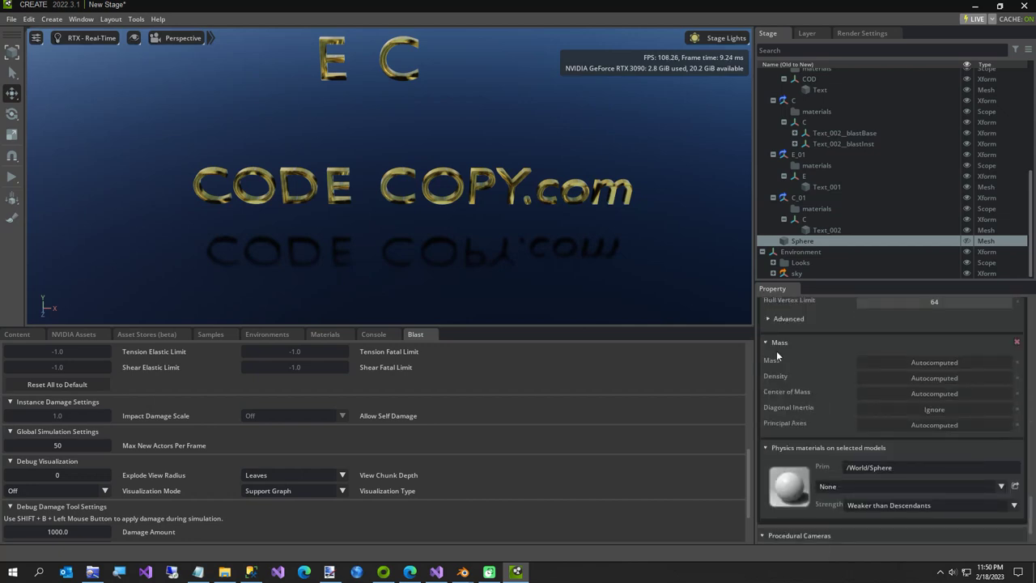
{"action": "double_click", "coordinate": [921, 364]}
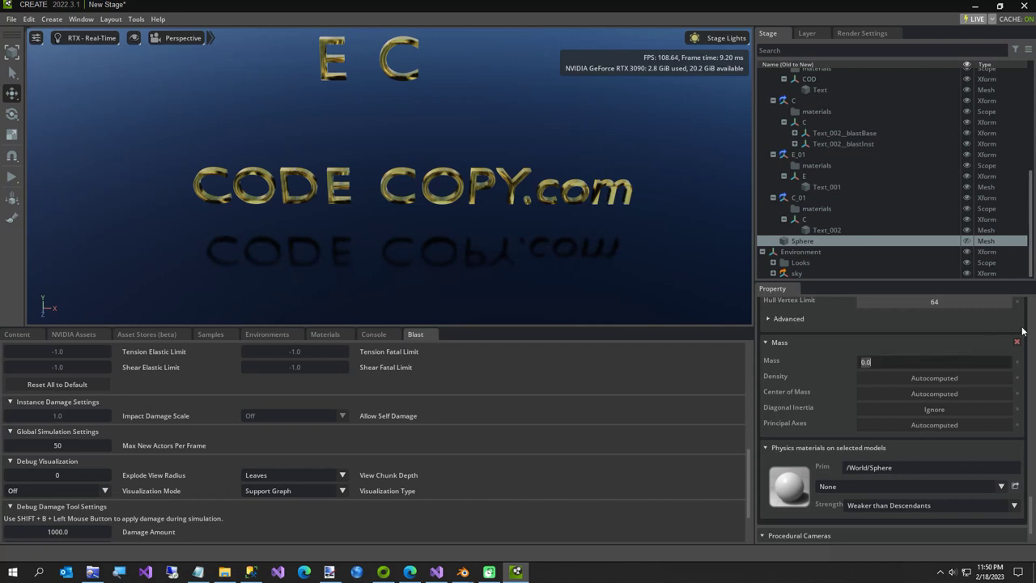
{"action": "type", "text": "1500"}
{"action": "key", "text": "Return"}
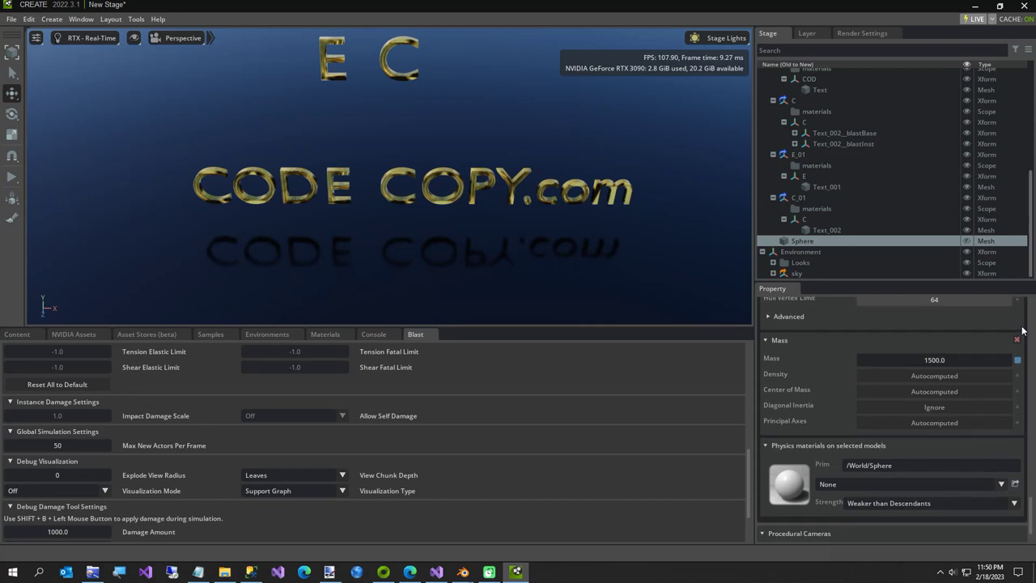
Switch the selection to the World's Looks scope, replay the simulation with the heavier sphere, and stop it
{"action": "scroll", "coordinate": [842, 136], "scroll_direction": "up", "scroll_amount": 5}
{"action": "left_click", "coordinate": [806, 128]}
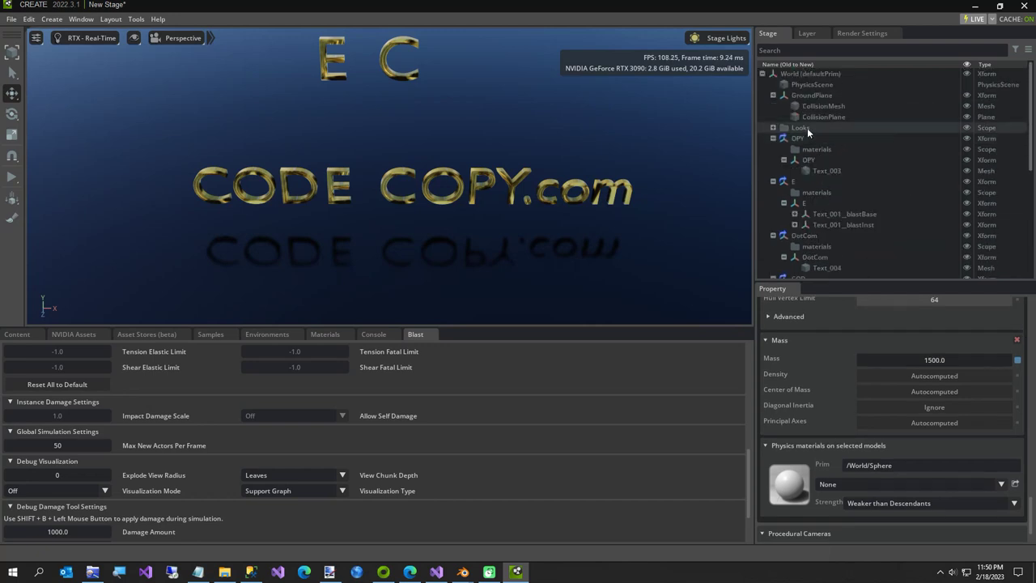
{"action": "left_click", "coordinate": [12, 177]}
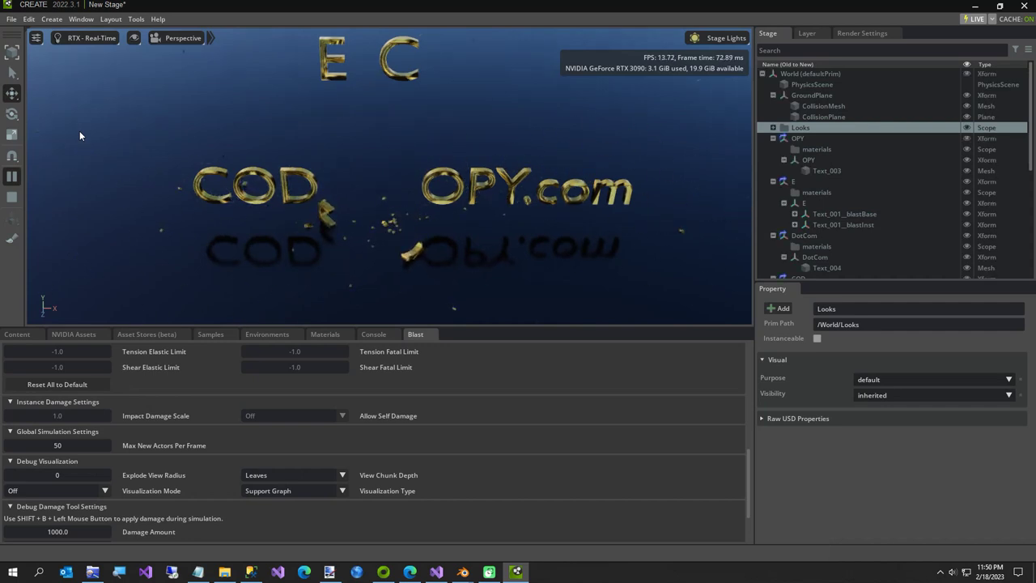
{"action": "left_click", "coordinate": [12, 196]}
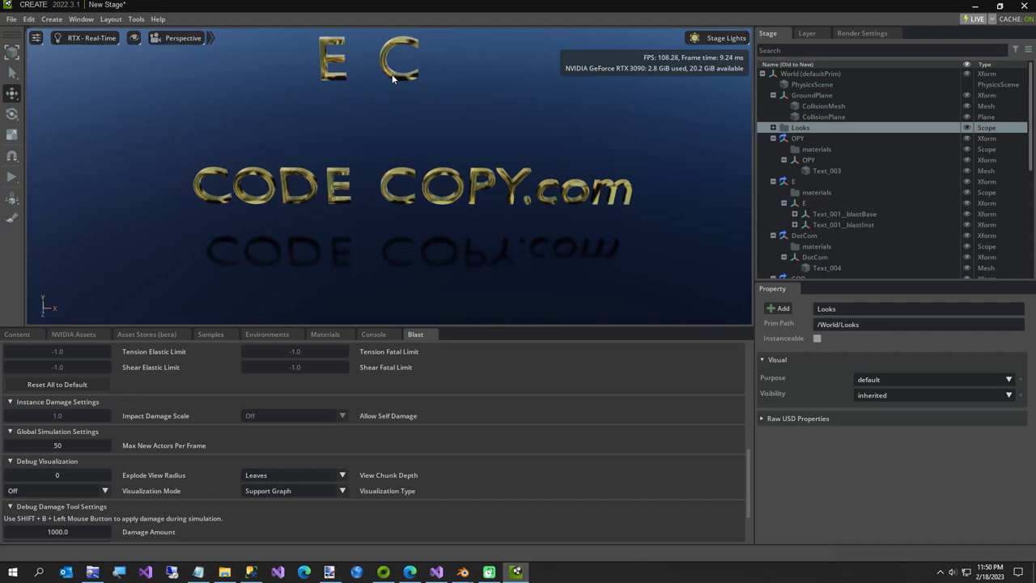
Collapse the E, DotCom, COD, C, E_01 and C_01 groups in the stage tree
{"action": "left_click", "coordinate": [772, 182]}
{"action": "left_click", "coordinate": [772, 192]}
{"action": "left_click", "coordinate": [773, 203]}
{"action": "left_click", "coordinate": [773, 224]}
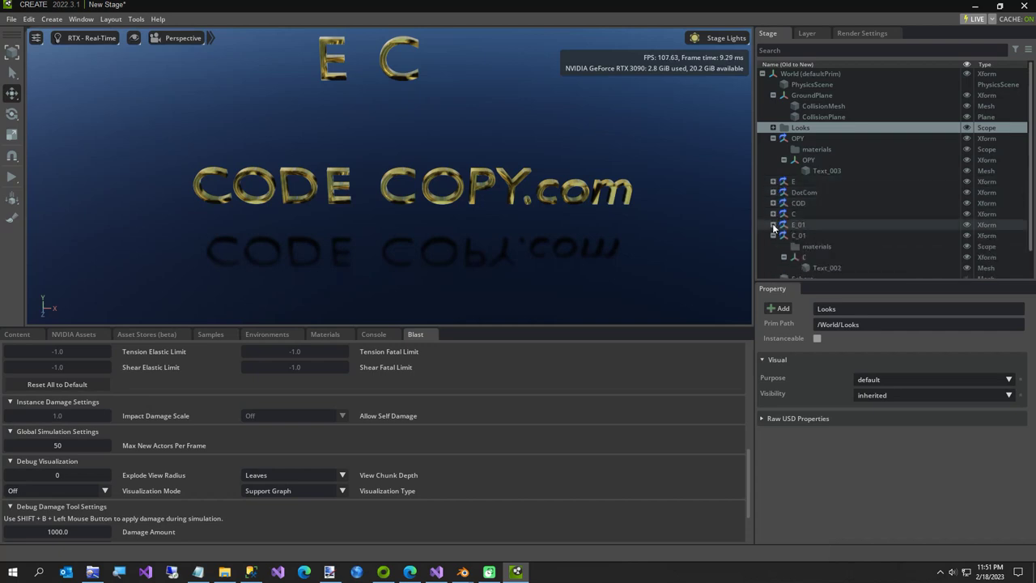
{"action": "left_click", "coordinate": [773, 235]}
{"action": "left_click", "coordinate": [773, 235]}
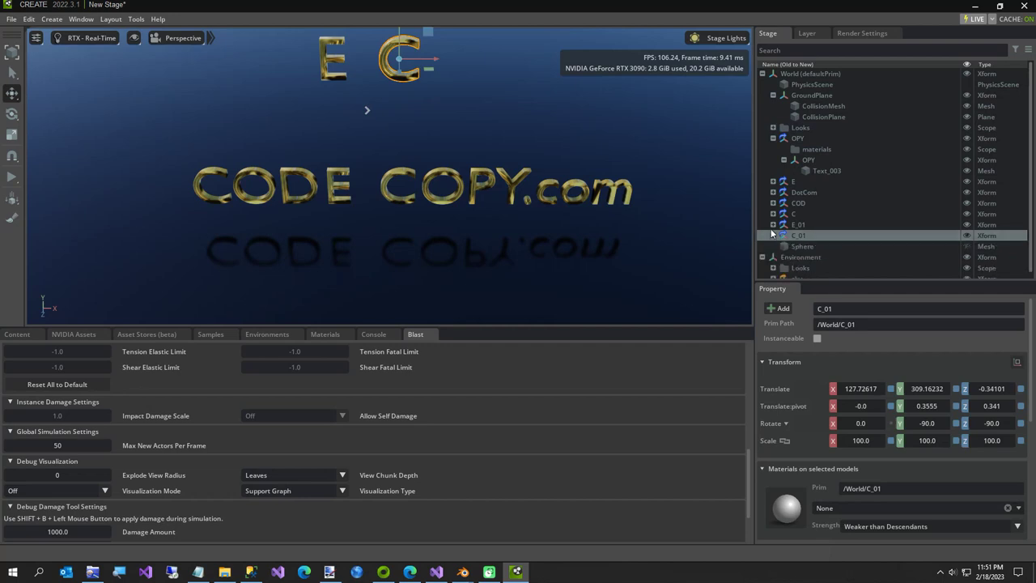
Expand E_01 and add a physics Particle Sampler to its Text_001 mesh, the upper E
{"action": "left_click", "coordinate": [773, 224]}
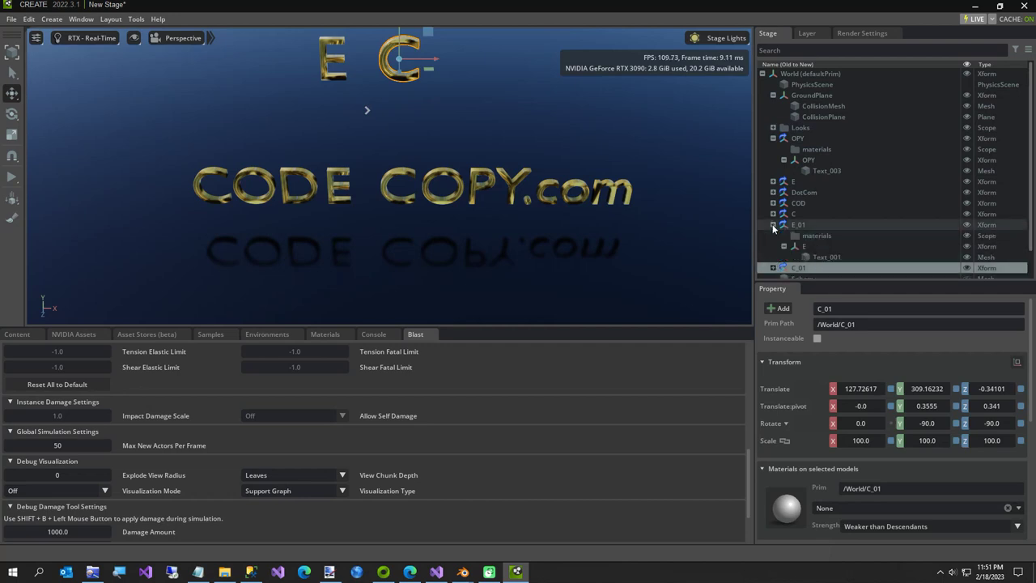
{"action": "left_click", "coordinate": [820, 256]}
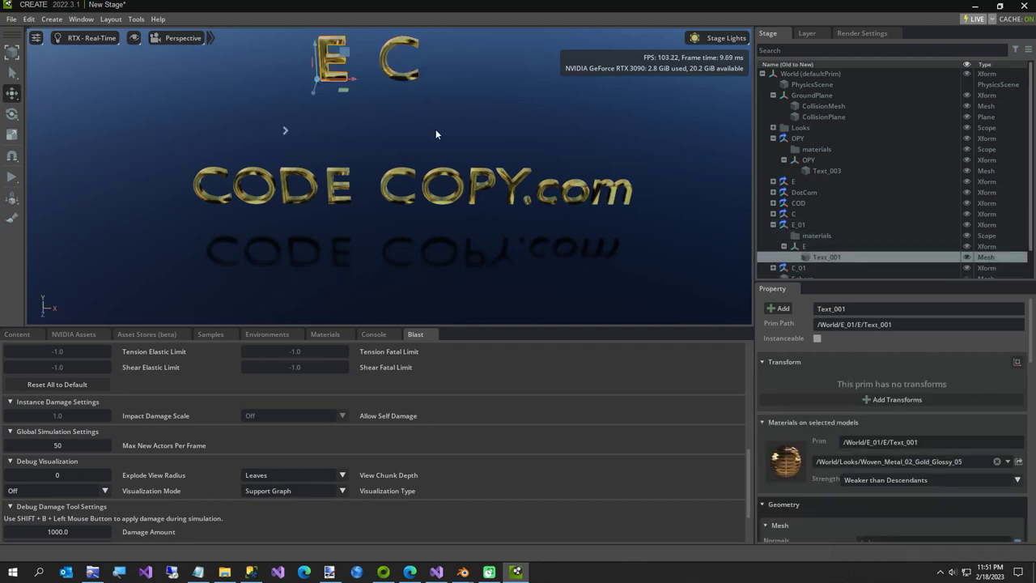
{"action": "right_click", "coordinate": [340, 91]}
{"action": "mouse_move", "coordinate": [357, 114]}
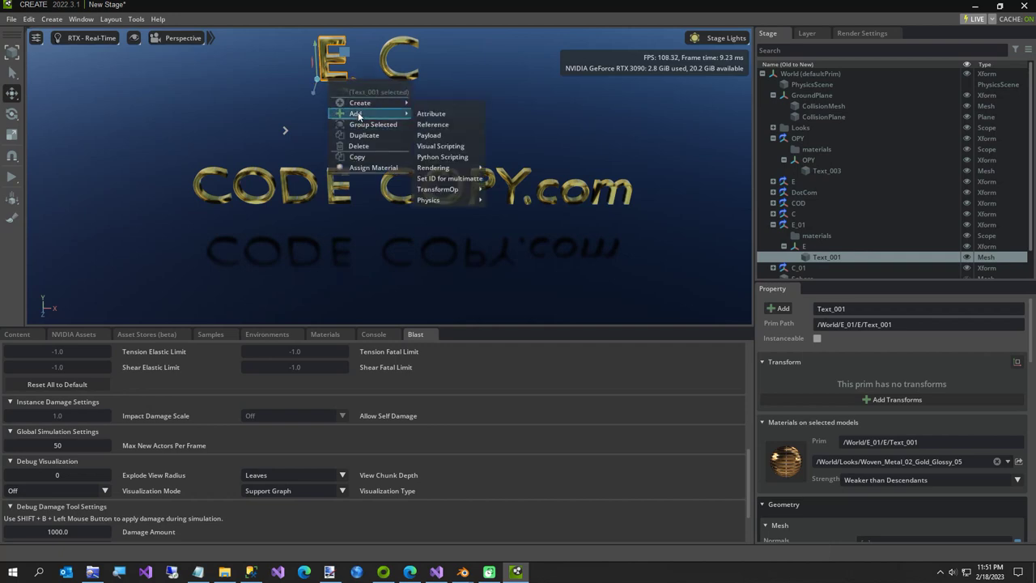
{"action": "mouse_move", "coordinate": [430, 199]}
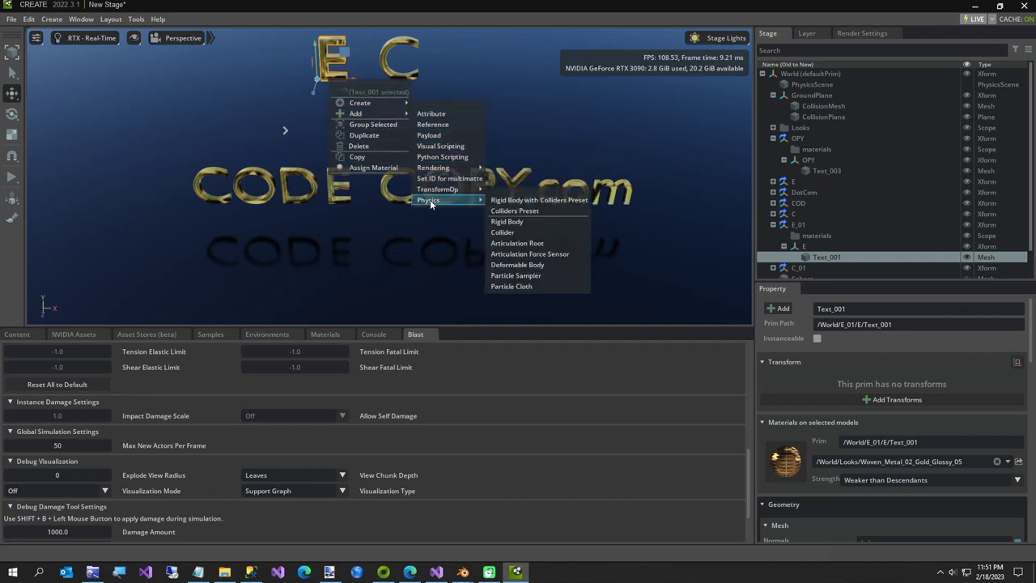
{"action": "left_click", "coordinate": [500, 245]}
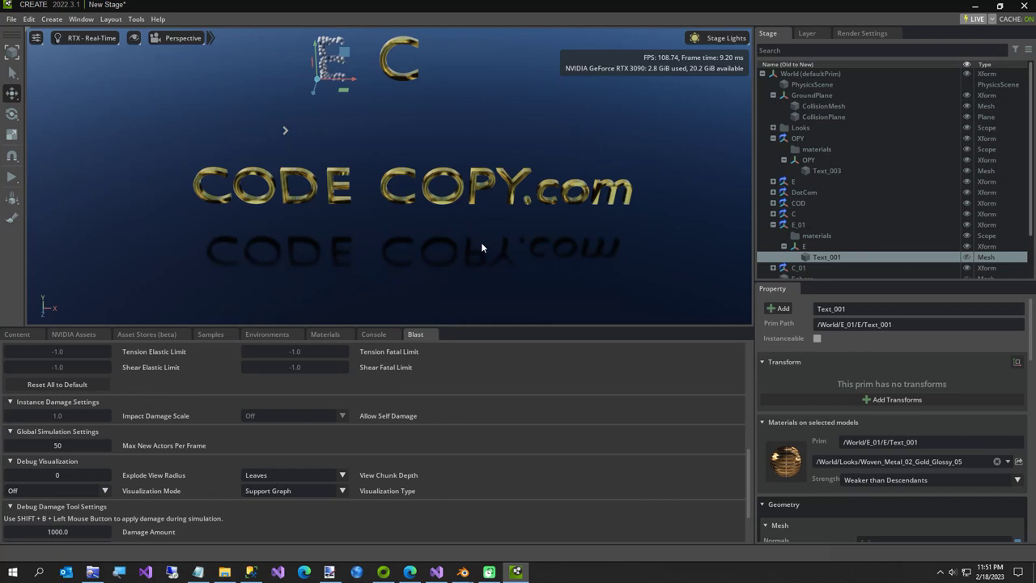
Assign the Woven_Metal_02_Gold_Glossy material to the ParticleSet
{"action": "scroll", "coordinate": [831, 409], "scroll_direction": "down", "scroll_amount": 2}
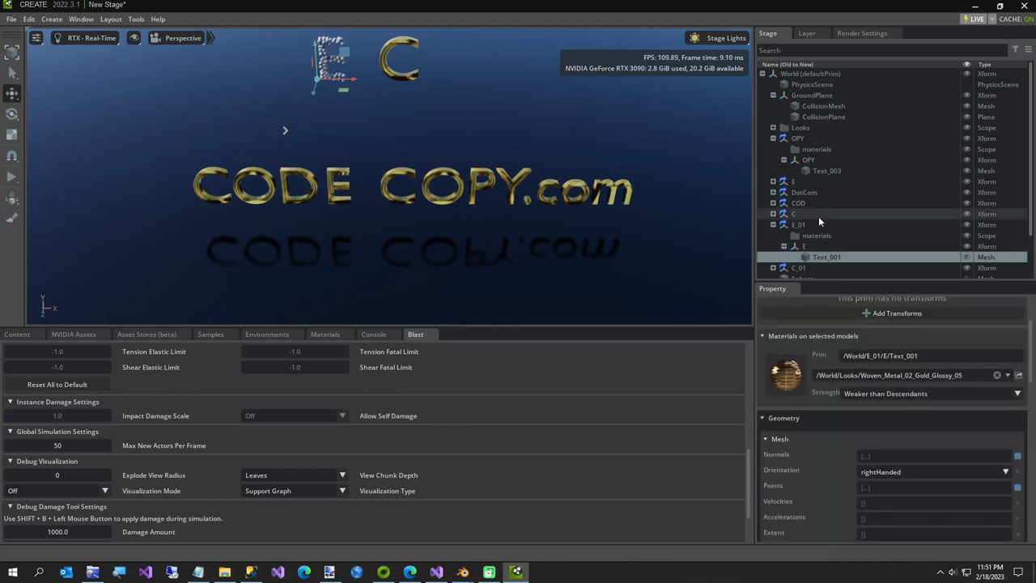
{"action": "scroll", "coordinate": [807, 243], "scroll_direction": "down", "scroll_amount": 2}
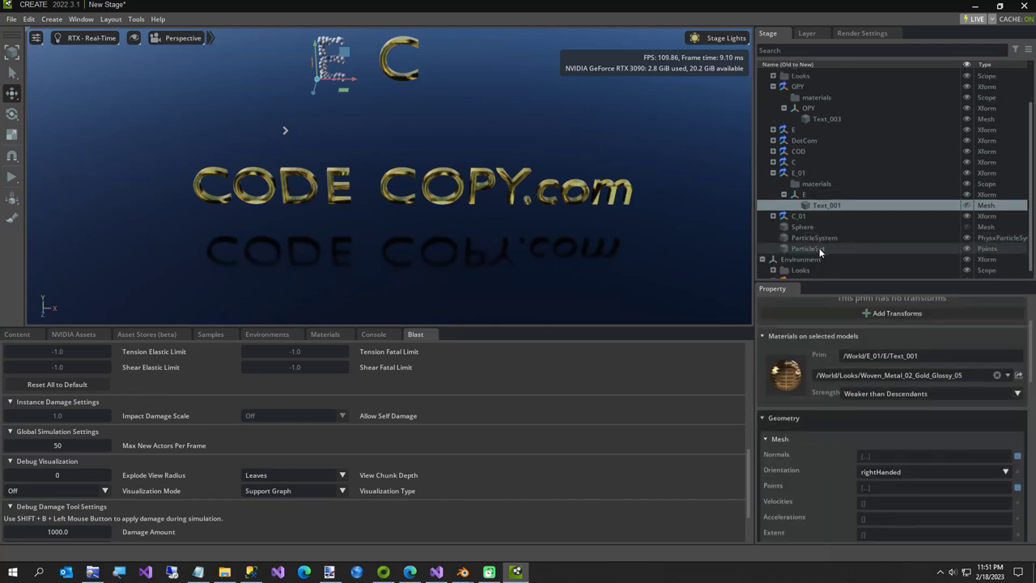
{"action": "left_click", "coordinate": [819, 248]}
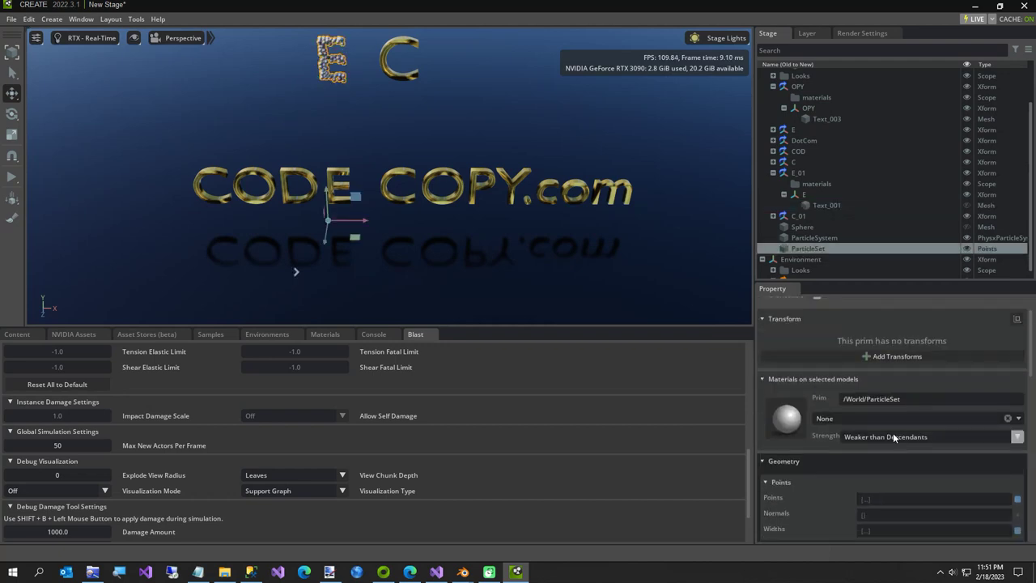
{"action": "left_click", "coordinate": [862, 418]}
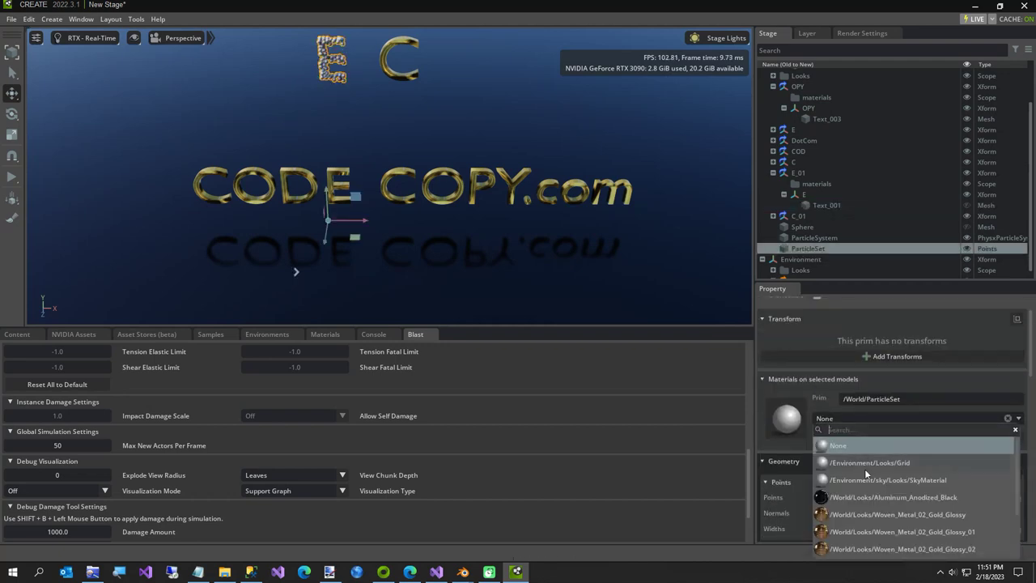
{"action": "left_click", "coordinate": [871, 516]}
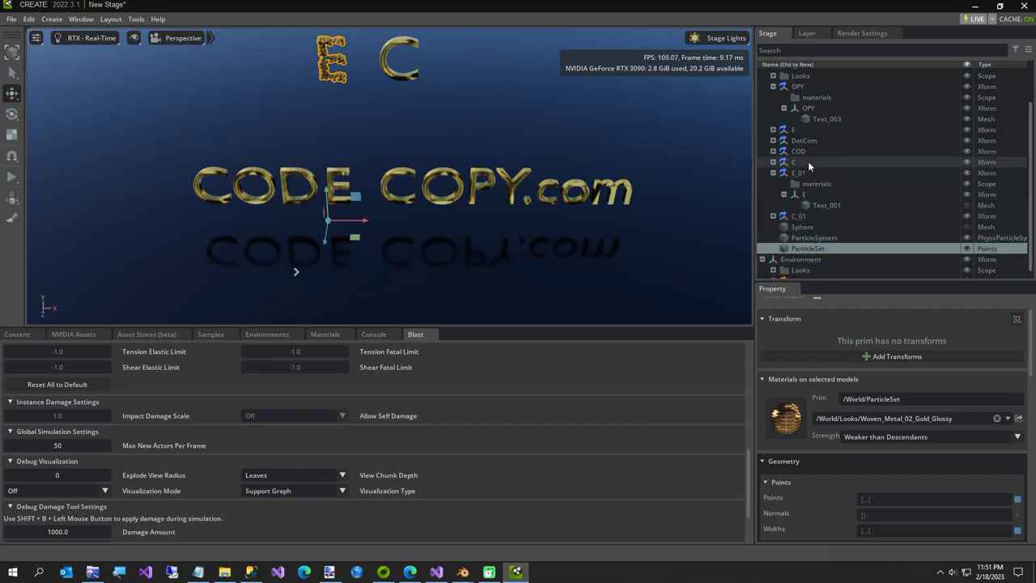
Expand C_01 and add a physics Particle Sampler to its Text_002 mesh, the upper C
{"action": "left_click", "coordinate": [772, 217]}
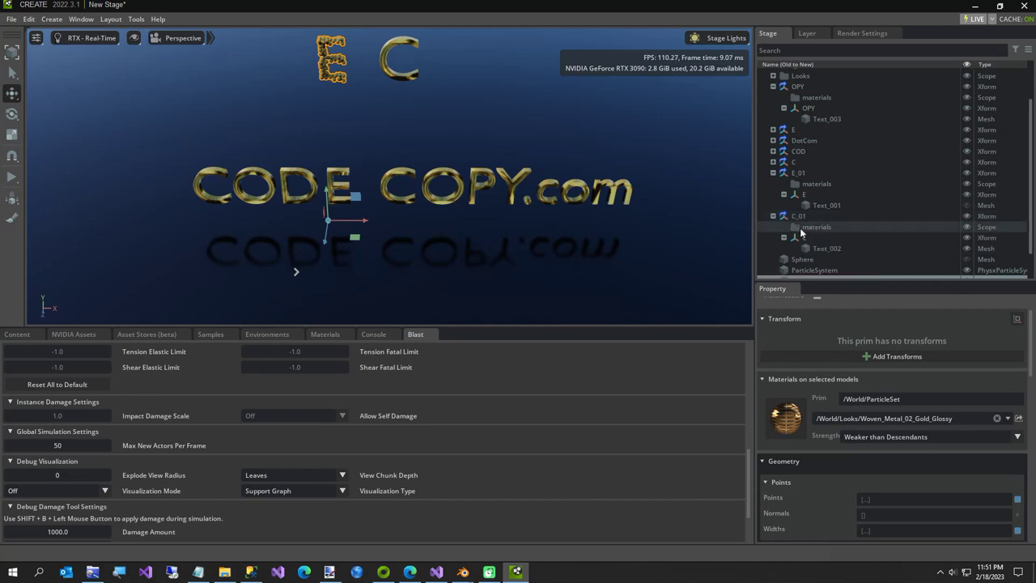
{"action": "left_click", "coordinate": [816, 251]}
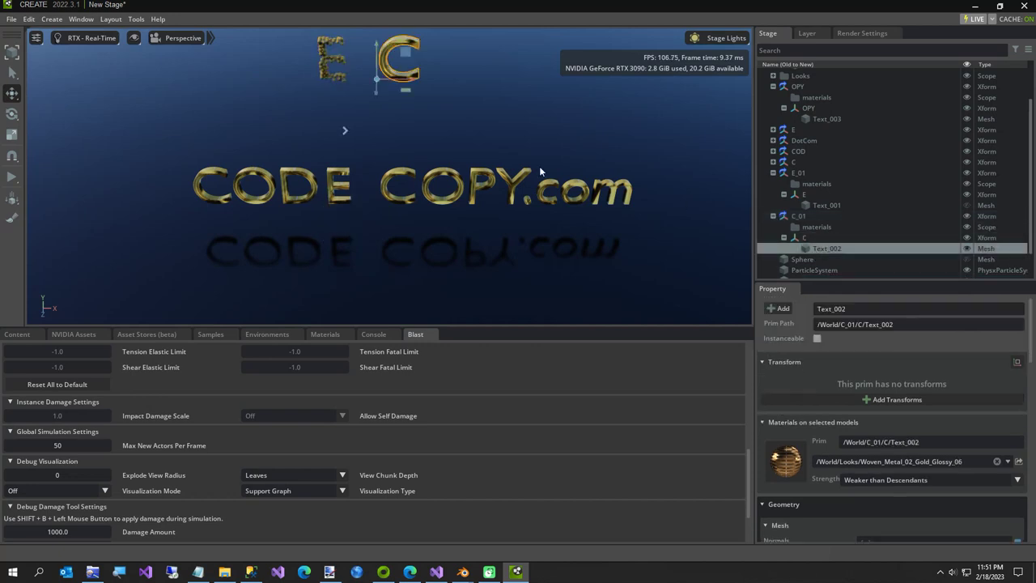
{"action": "right_click", "coordinate": [395, 85]}
{"action": "mouse_move", "coordinate": [432, 114]}
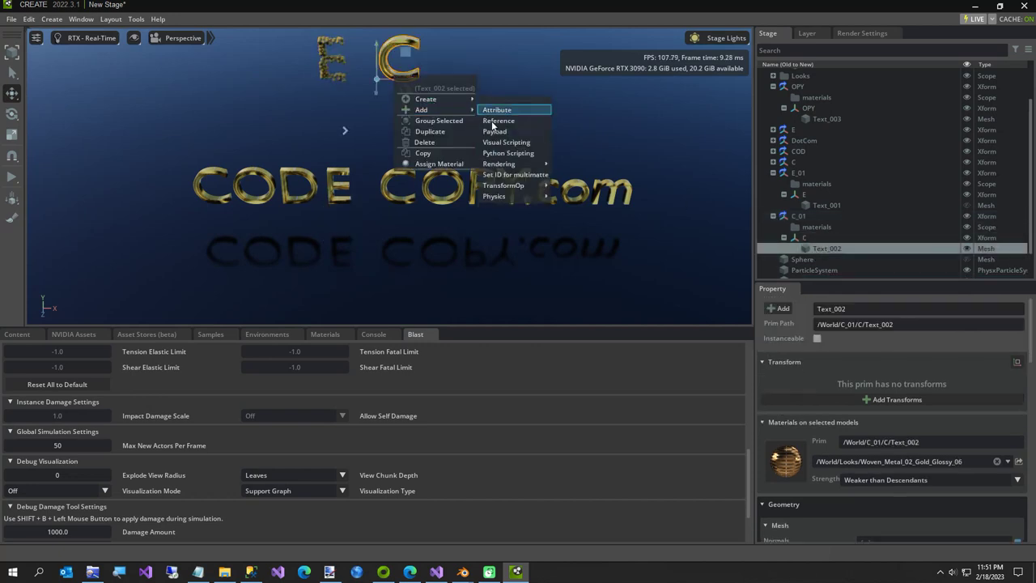
{"action": "mouse_move", "coordinate": [507, 195]}
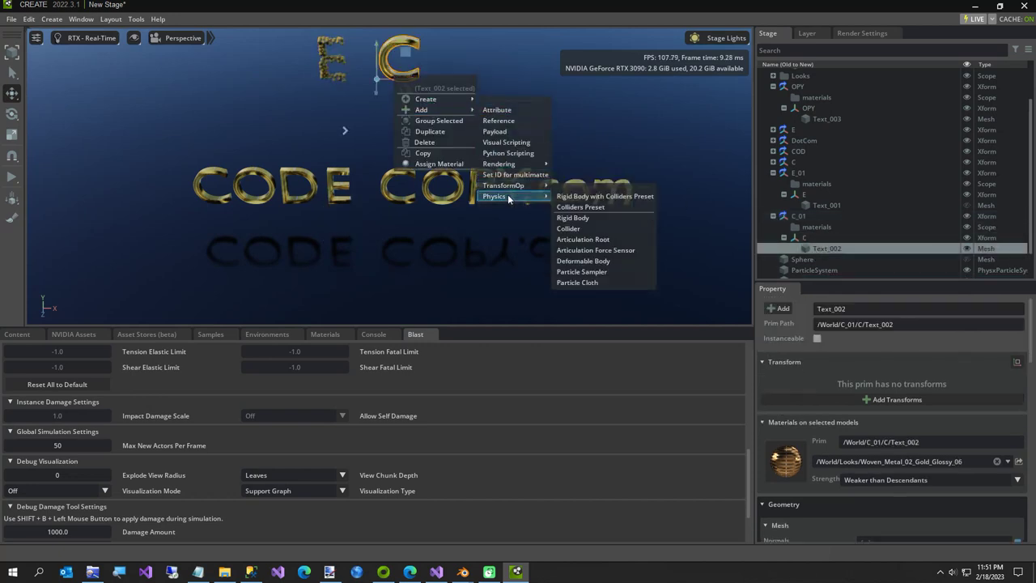
{"action": "left_click", "coordinate": [581, 272]}
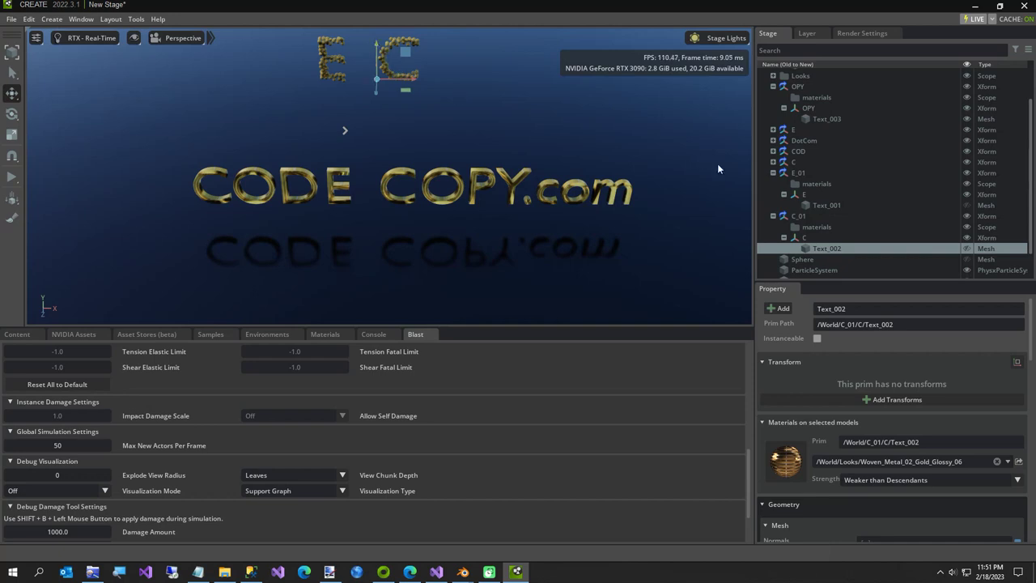
Try to lower the upper letters toward the main text by moving the E_01 and C_01 groups
{"action": "left_click", "coordinate": [794, 172]}
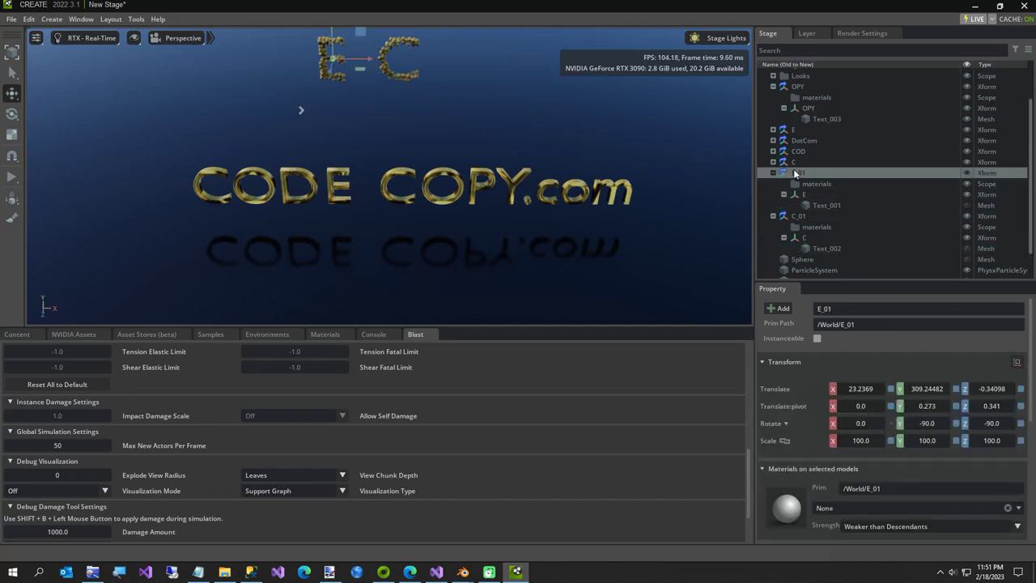
{"action": "left_click", "coordinate": [799, 214], "text": "ctrl"}
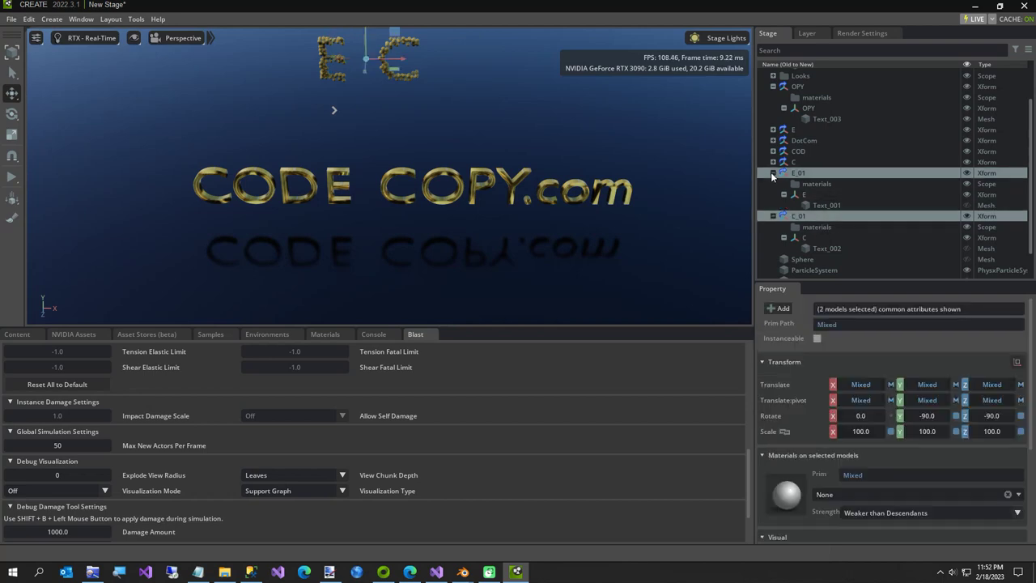
{"action": "left_click", "coordinate": [773, 173]}
{"action": "left_click", "coordinate": [773, 186]}
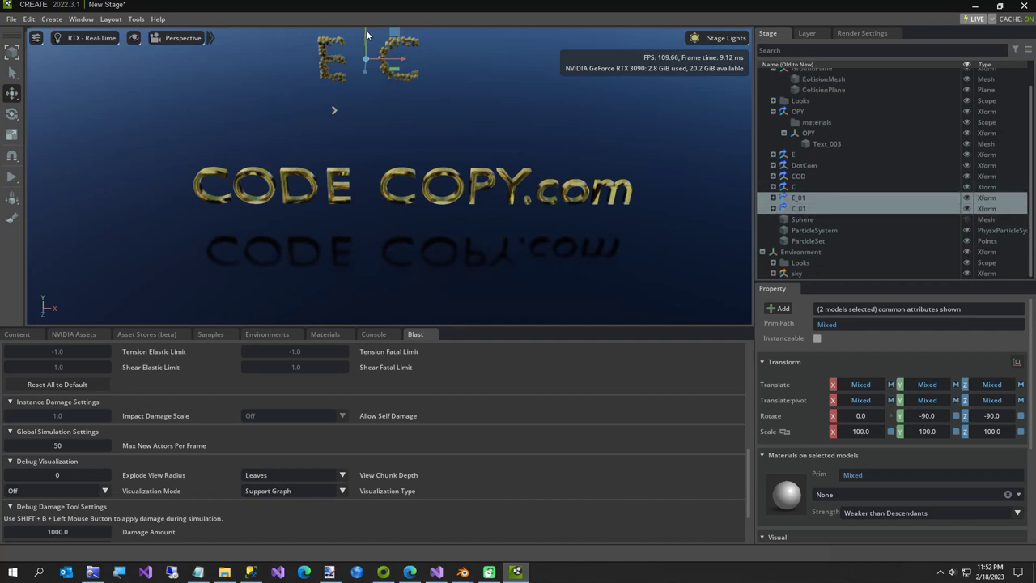
{"action": "scroll", "coordinate": [373, 128], "scroll_direction": "down", "scroll_amount": 2}
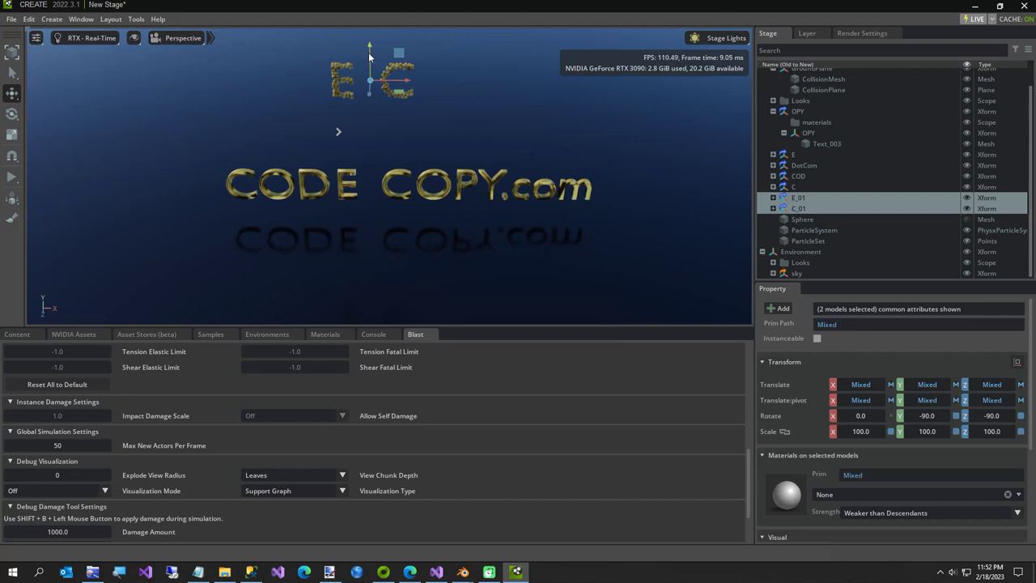
{"action": "left_click", "coordinate": [817, 198]}
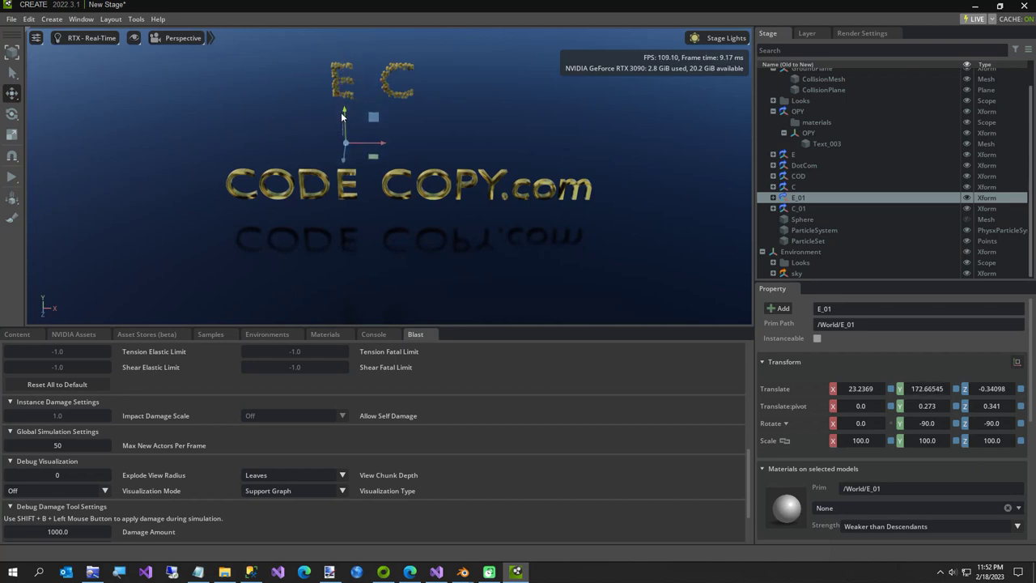
Lower E_01's Text_001 mesh onto the E of CODE, to a Y translation of about -2.21
{"action": "left_click", "coordinate": [773, 197]}
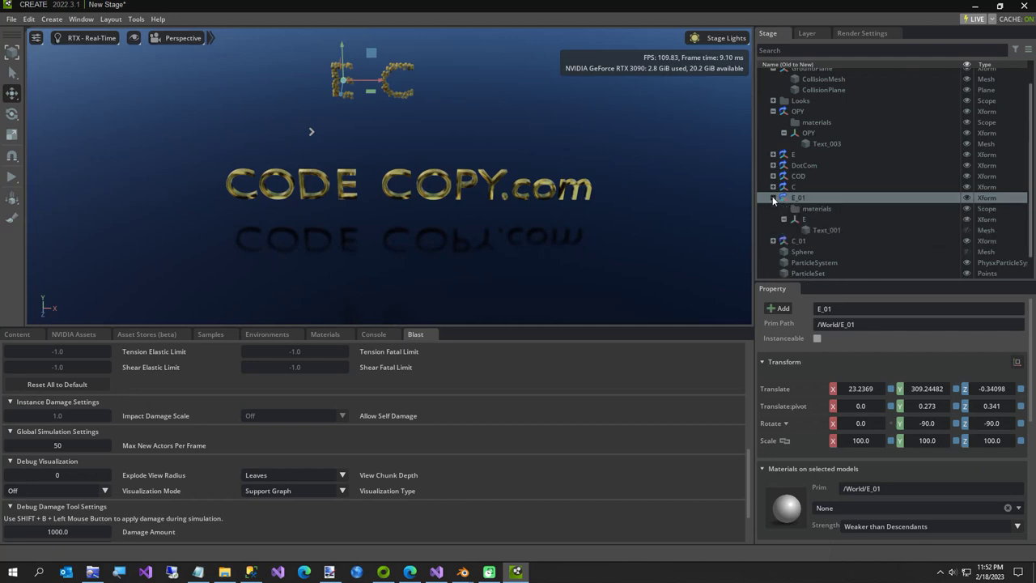
{"action": "left_click", "coordinate": [828, 230]}
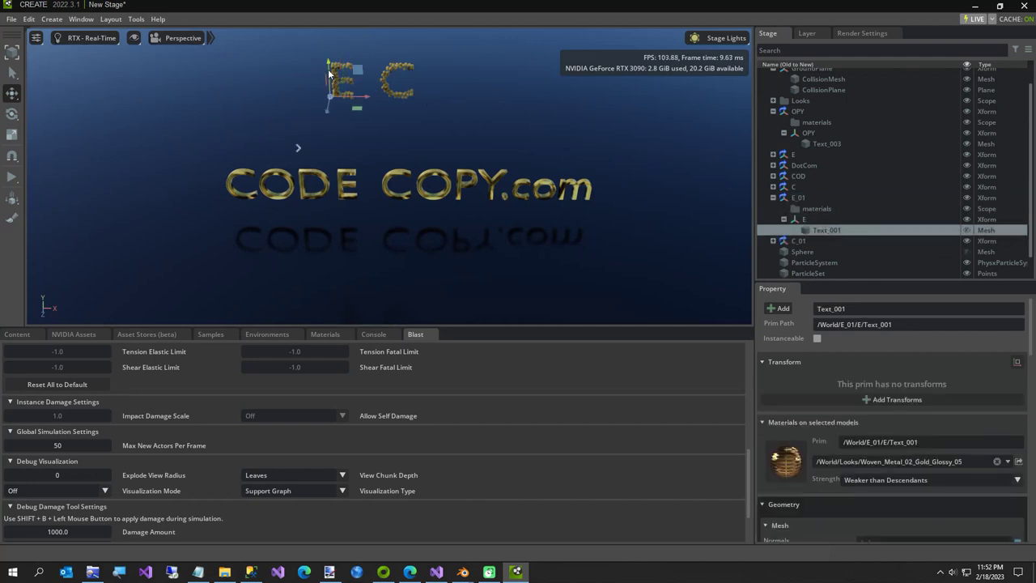
{"action": "left_click_drag", "start_coordinate": [329, 68], "coordinate": [330, 161]}
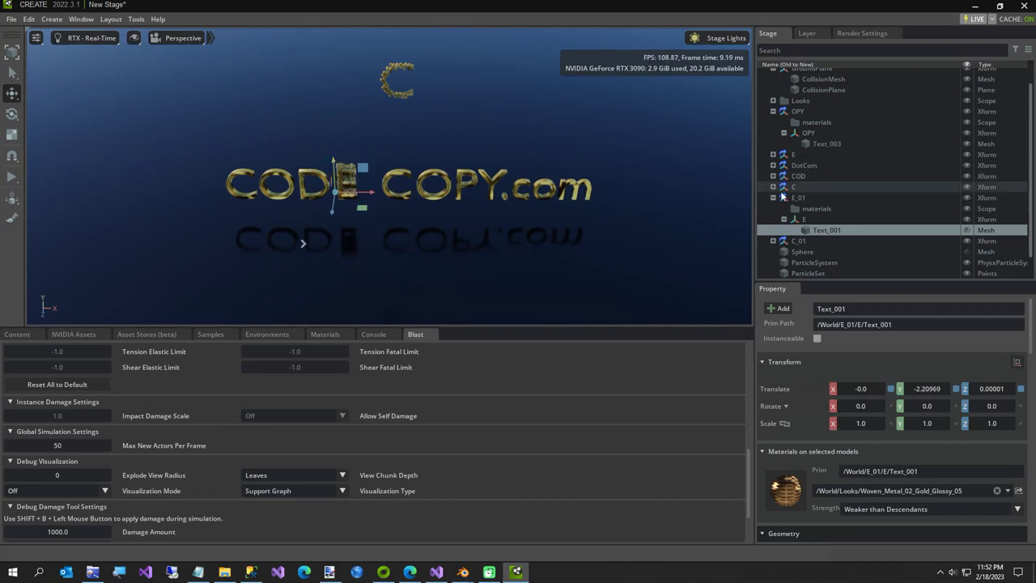
Lower C_01's Text_002 mesh onto the C of COPY, to a Y translation of about -2.28
{"action": "scroll", "coordinate": [774, 209], "scroll_direction": "down", "scroll_amount": 1}
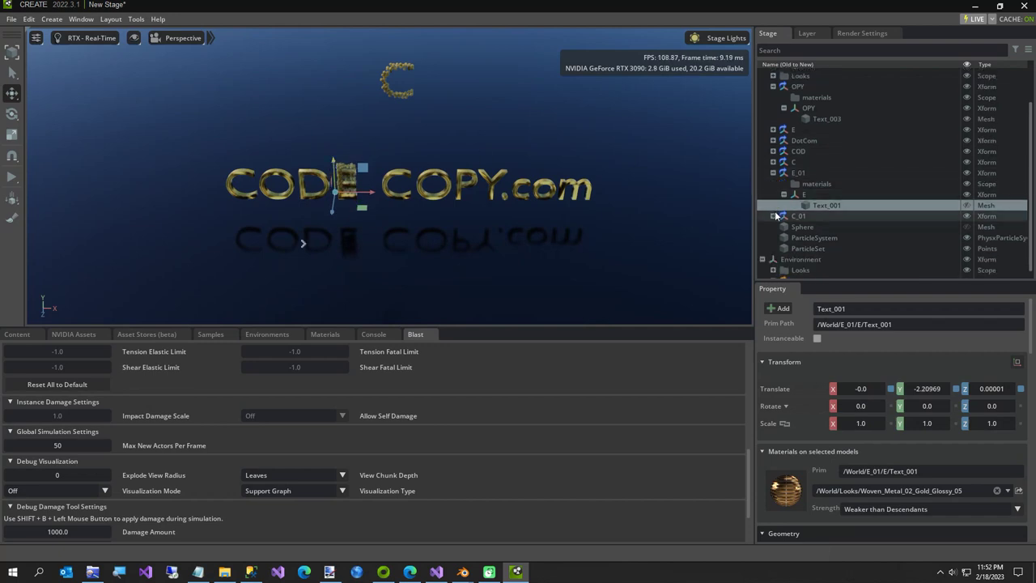
{"action": "left_click", "coordinate": [774, 215]}
{"action": "left_click", "coordinate": [773, 216]}
{"action": "left_click", "coordinate": [783, 237]}
{"action": "left_click", "coordinate": [823, 248]}
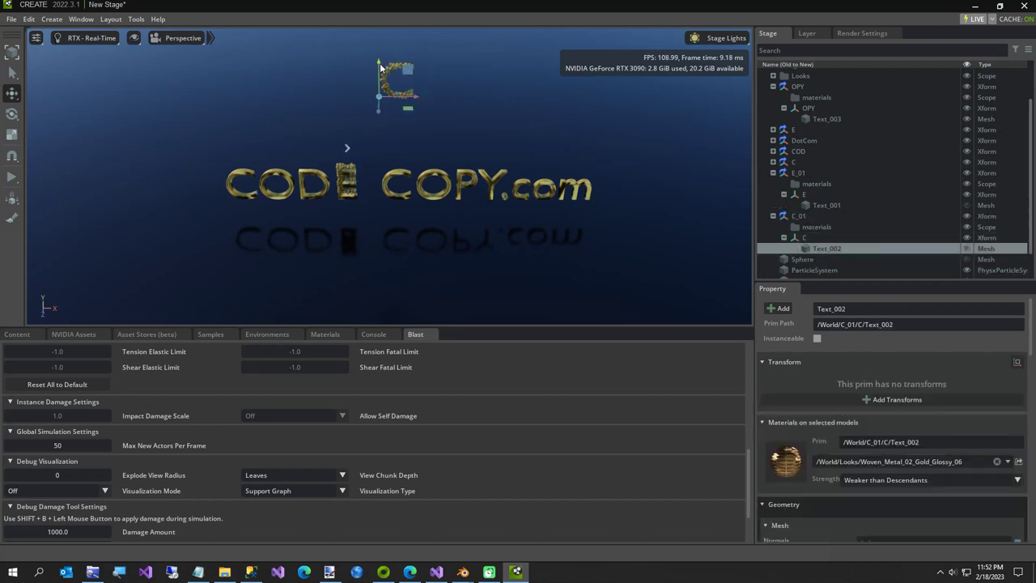
{"action": "left_click_drag", "start_coordinate": [378, 71], "coordinate": [368, 167]}
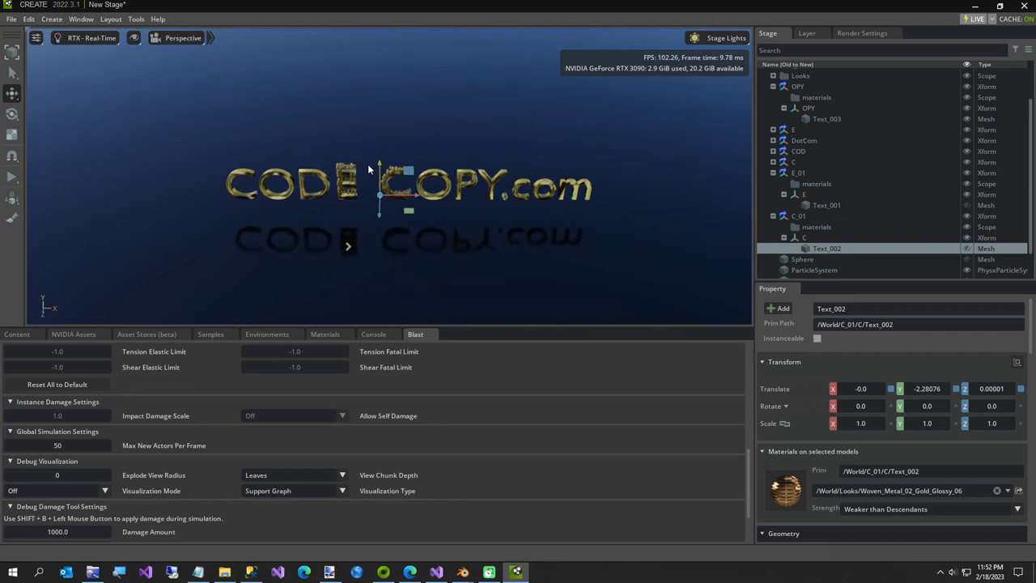
Switch the workspace to the animation layout with the curve editor and timeline
{"action": "scroll", "coordinate": [840, 426], "scroll_direction": "down", "scroll_amount": 5}
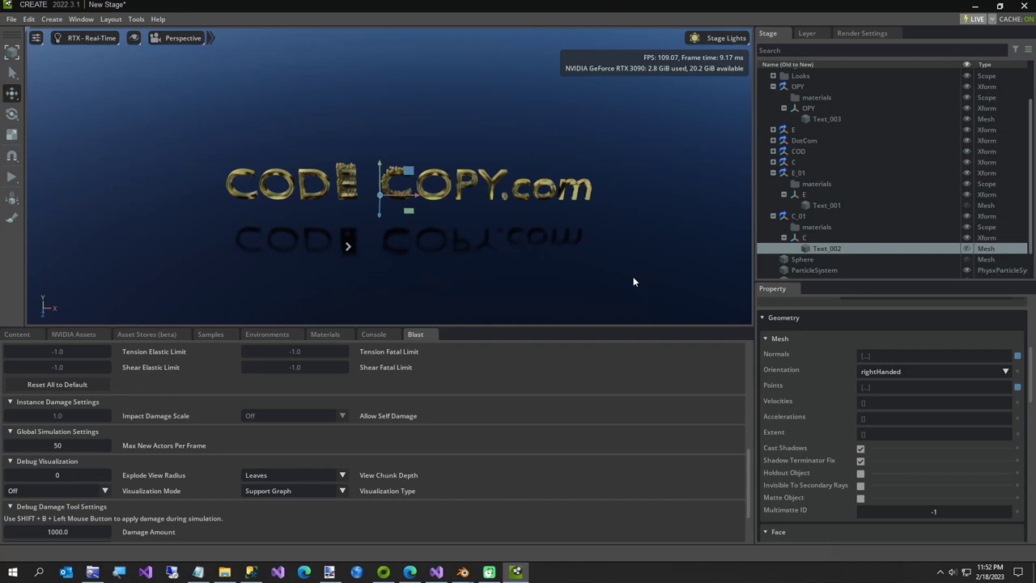
{"action": "left_click", "coordinate": [135, 20]}
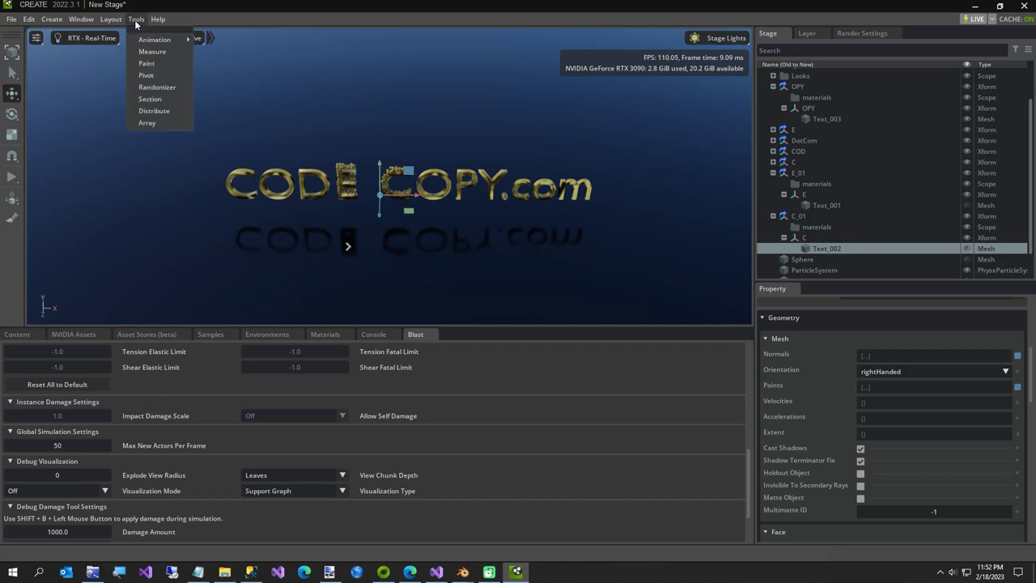
{"action": "left_click", "coordinate": [113, 51]}
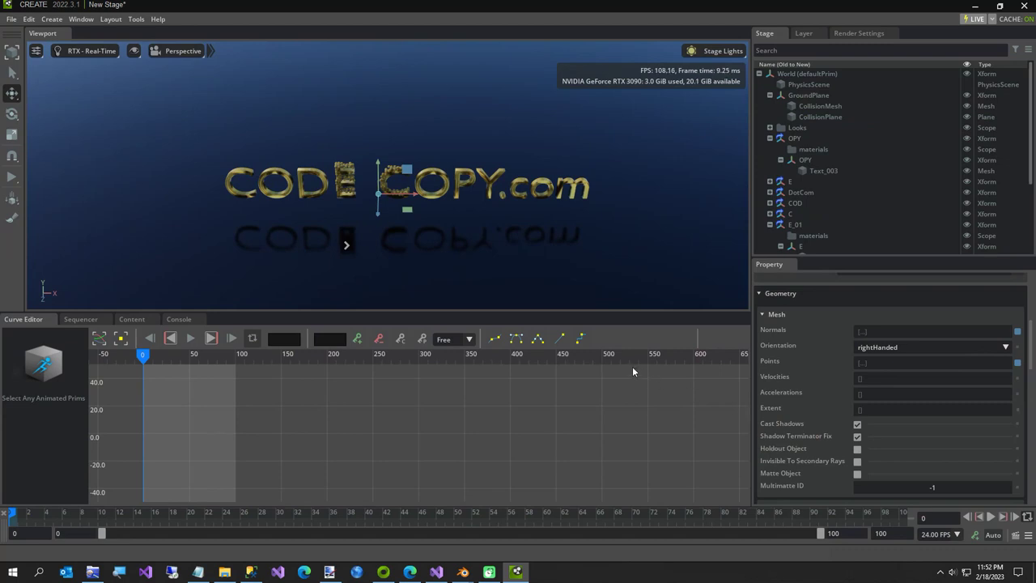
Set the timeline to 60 FPS with an end frame of 1200, and extend the displayed range to frame 1200
{"action": "left_click", "coordinate": [936, 539]}
{"action": "left_click", "coordinate": [937, 512]}
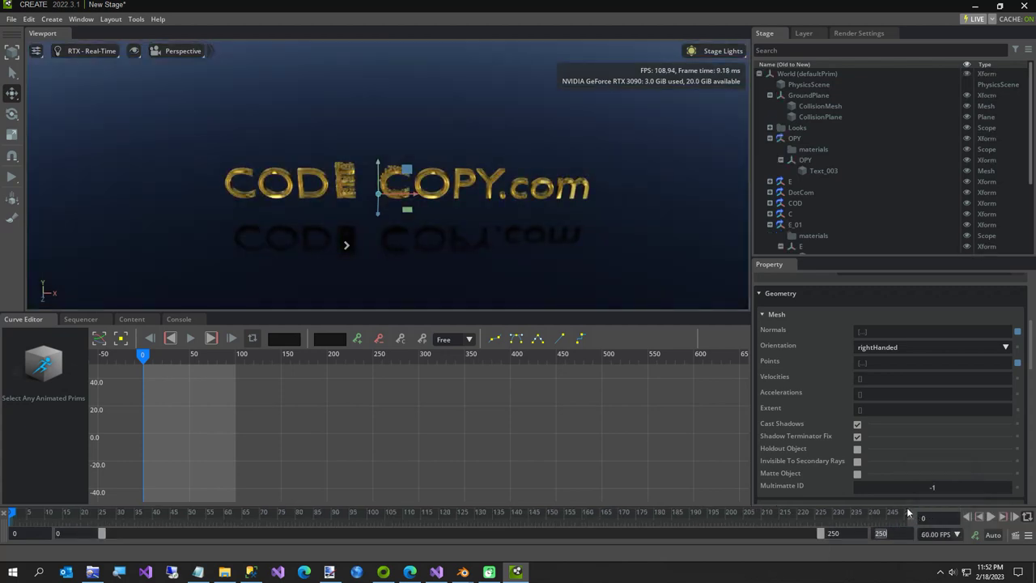
{"action": "type", "text": "1200"}
{"action": "key", "text": "Return"}
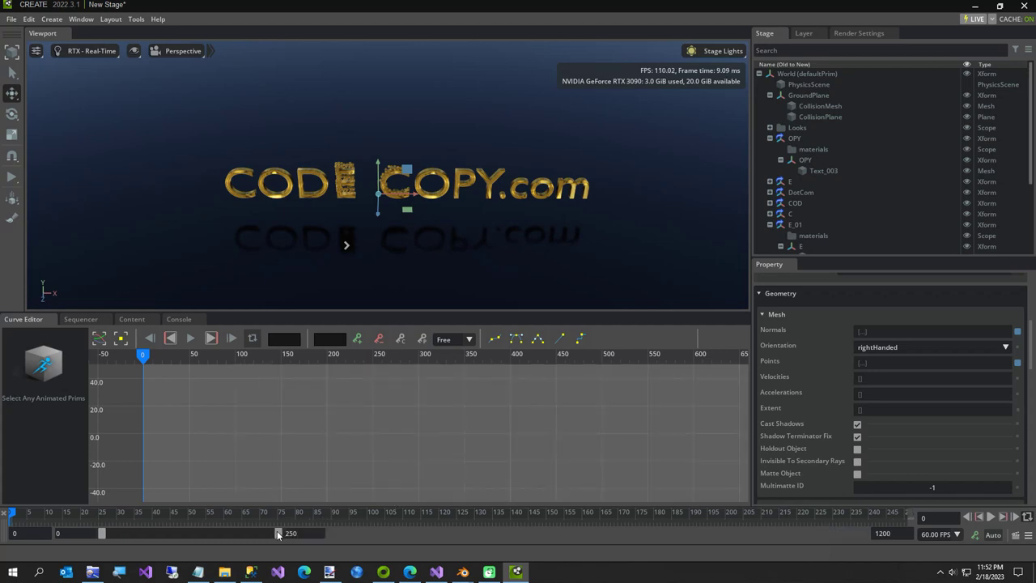
{"action": "left_click_drag", "start_coordinate": [278, 534], "coordinate": [820, 535]}
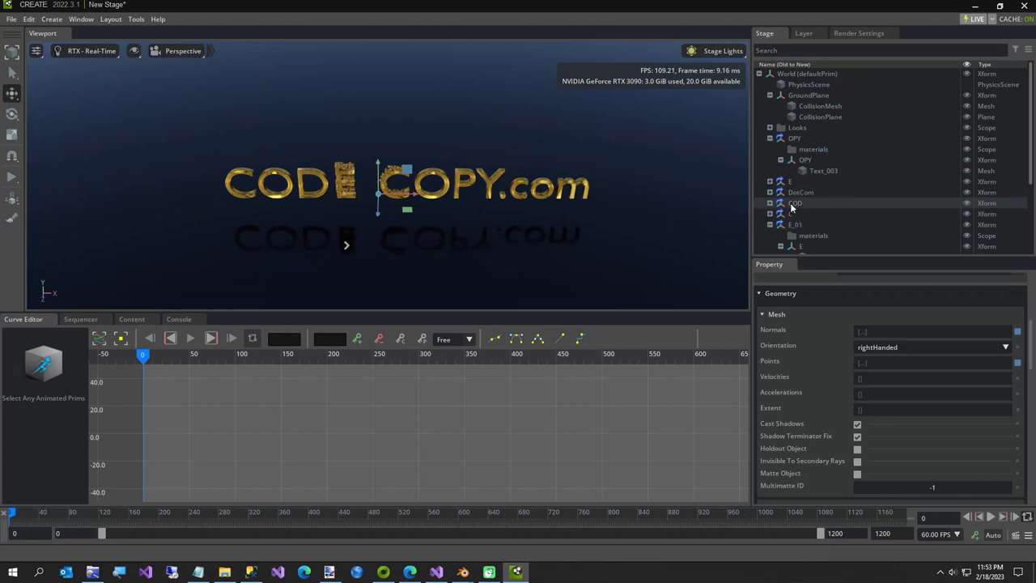
Set the E_01 group's visibility to invisible and key it at frame 0
{"action": "left_click", "coordinate": [789, 226]}
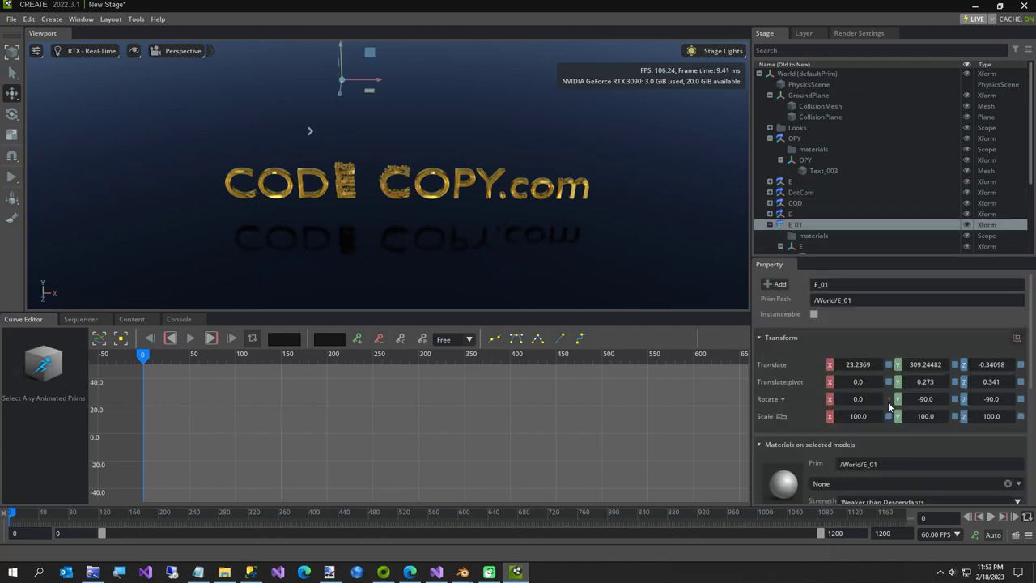
{"action": "scroll", "coordinate": [931, 421], "scroll_direction": "down", "scroll_amount": 2}
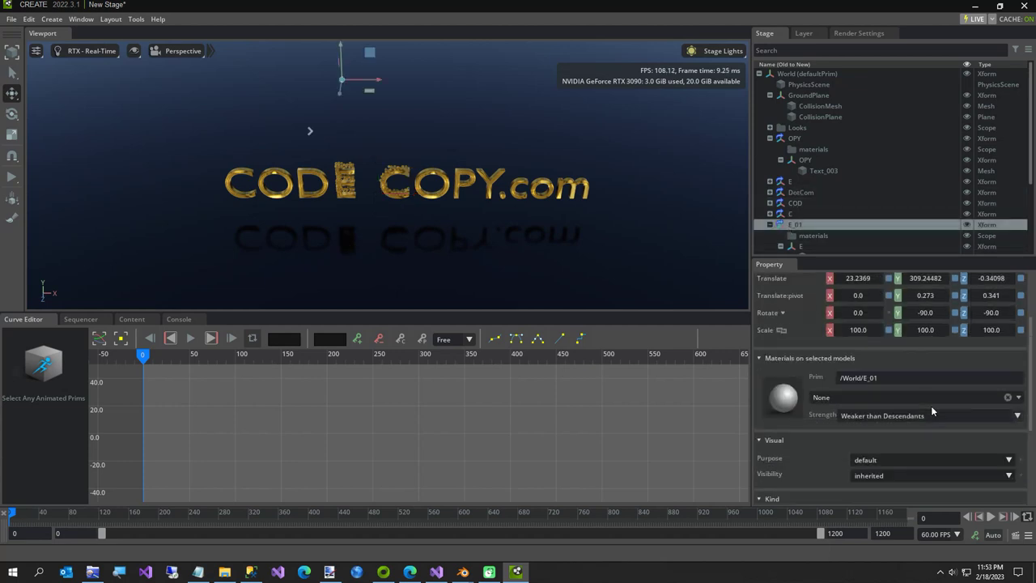
{"action": "scroll", "coordinate": [892, 445], "scroll_direction": "down", "scroll_amount": 1}
{"action": "left_click", "coordinate": [885, 435]}
{"action": "left_click", "coordinate": [871, 457]}
{"action": "right_click", "coordinate": [890, 434]}
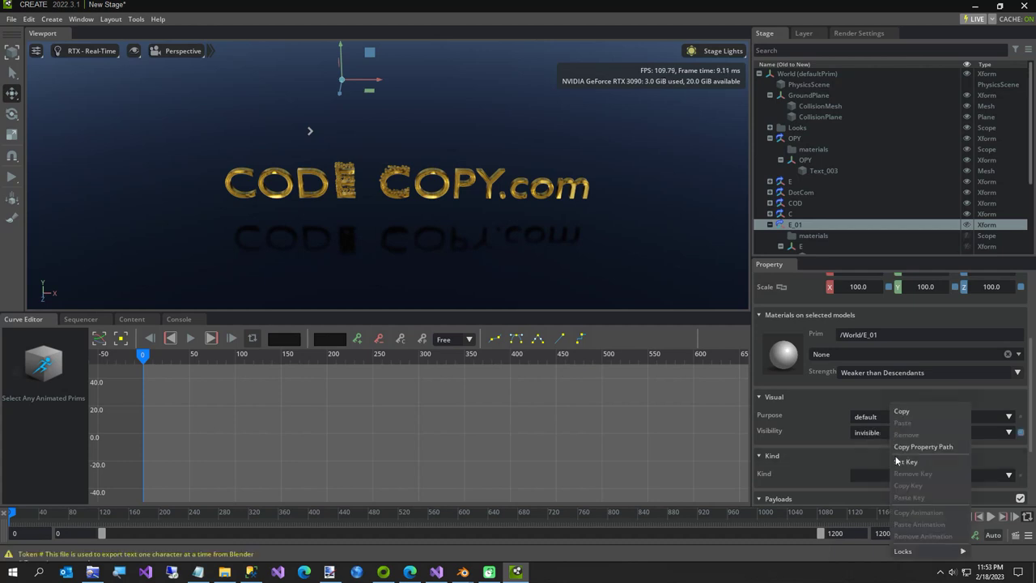
{"action": "left_click", "coordinate": [896, 462]}
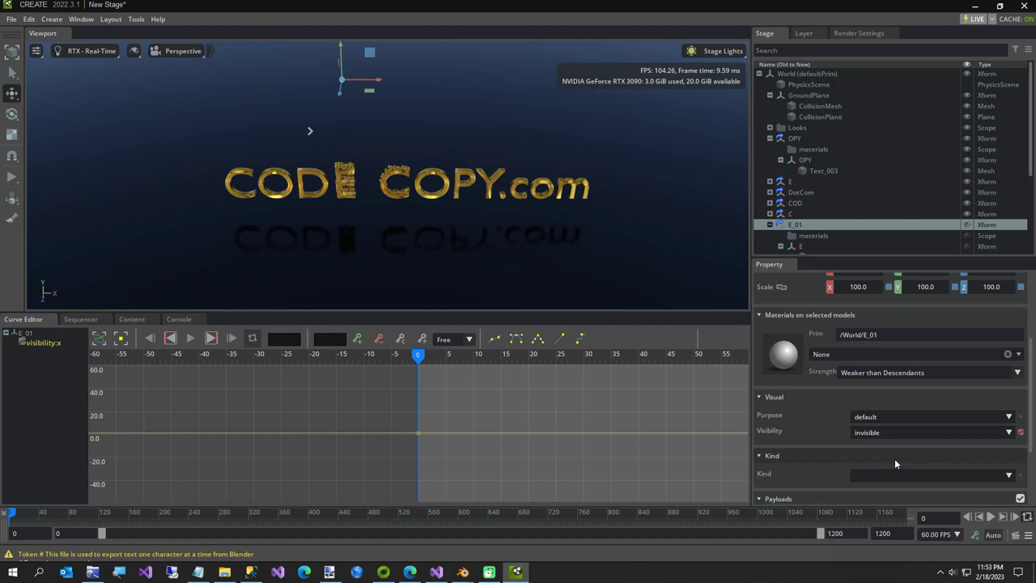
Set the E_01 group's visibility to inherited at frame 360 and key it there
{"action": "left_click", "coordinate": [929, 516]}
{"action": "type", "text": "360"}
{"action": "key", "text": "Return"}
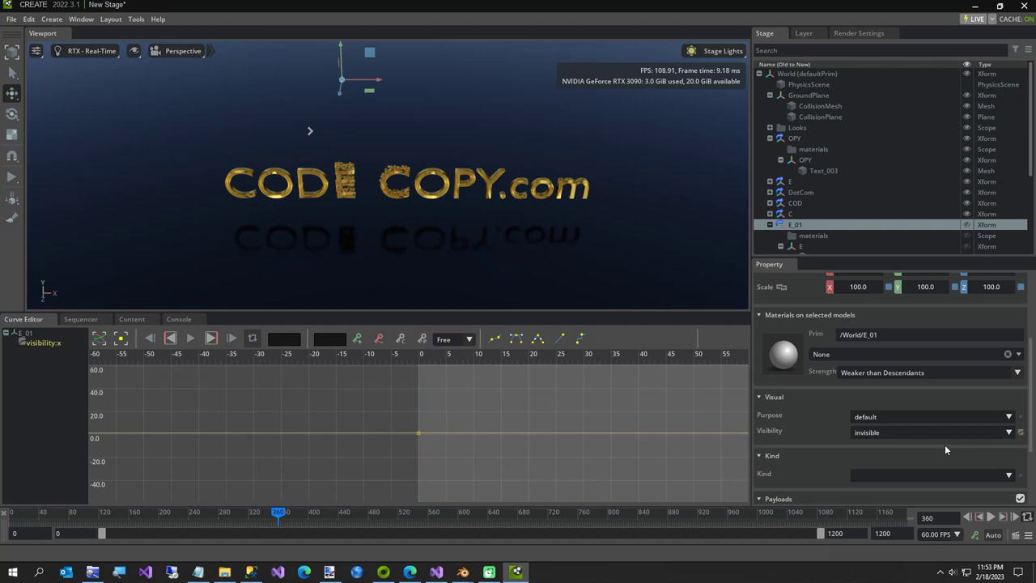
{"action": "left_click", "coordinate": [888, 432]}
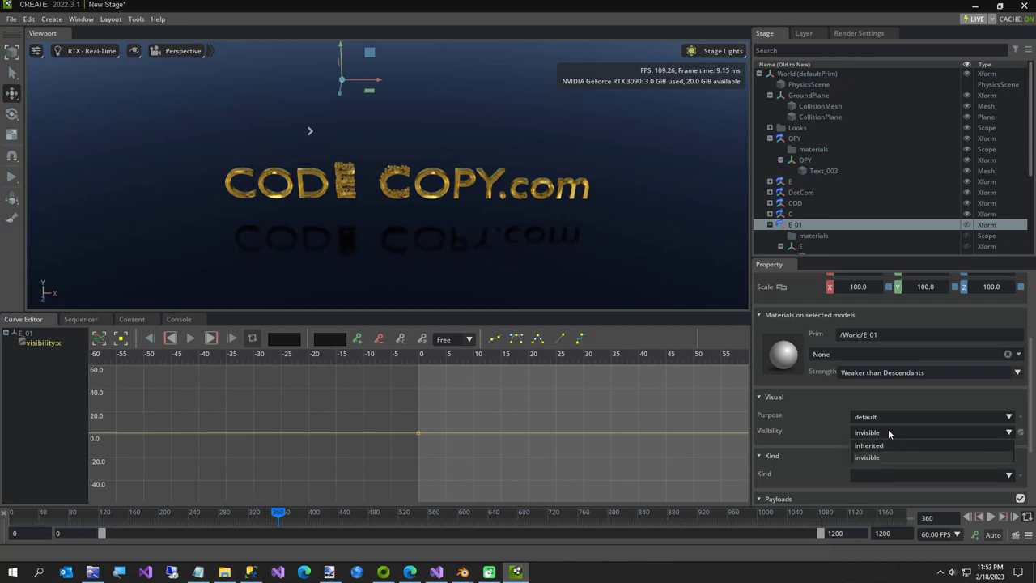
{"action": "left_click", "coordinate": [870, 446]}
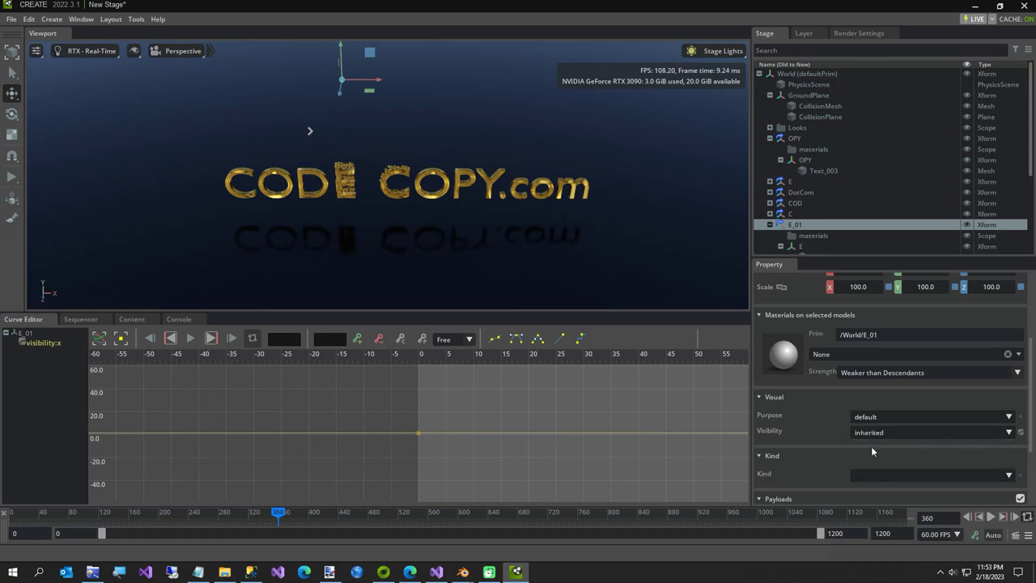
{"action": "right_click", "coordinate": [889, 441]}
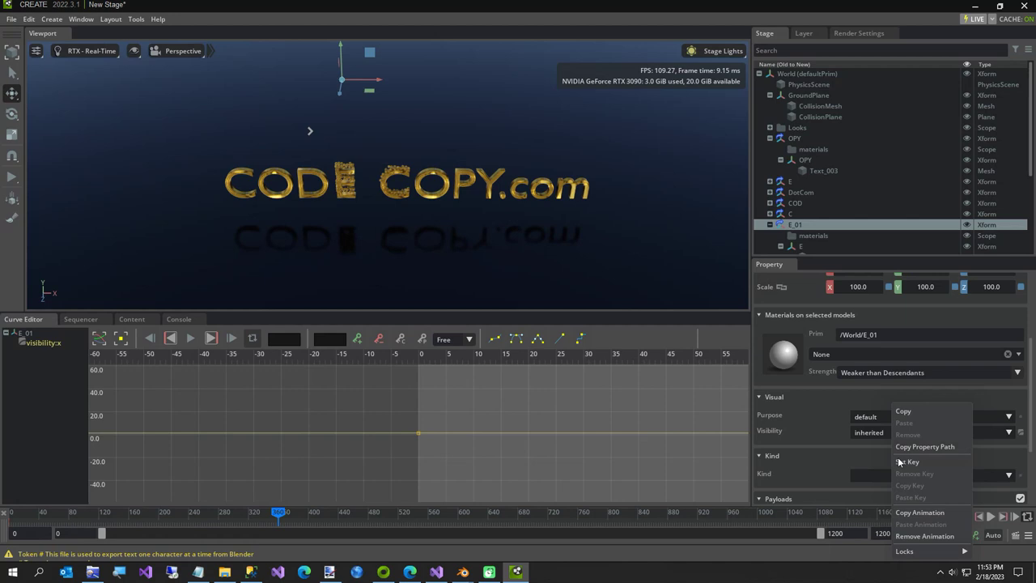
{"action": "left_click", "coordinate": [898, 462]}
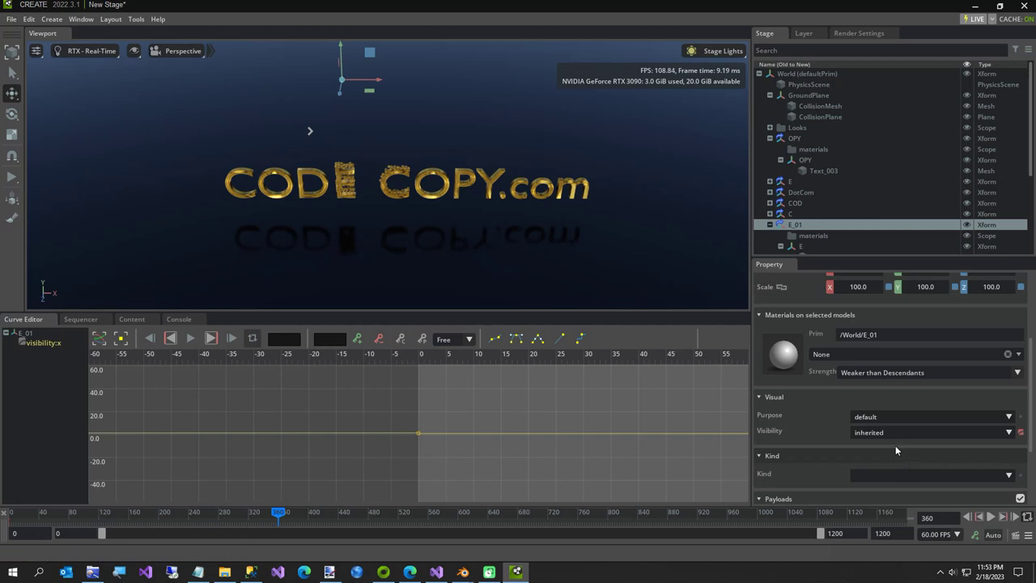
Set the C_01 group's visibility to invisible and key it at frame 0
{"action": "scroll", "coordinate": [818, 220], "scroll_direction": "down", "scroll_amount": 3}
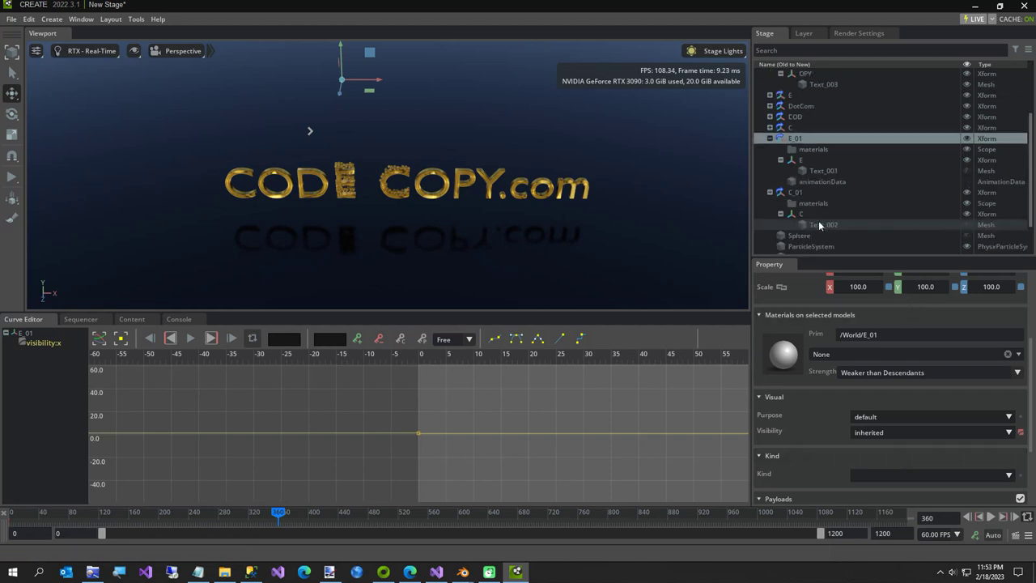
{"action": "left_click", "coordinate": [794, 194]}
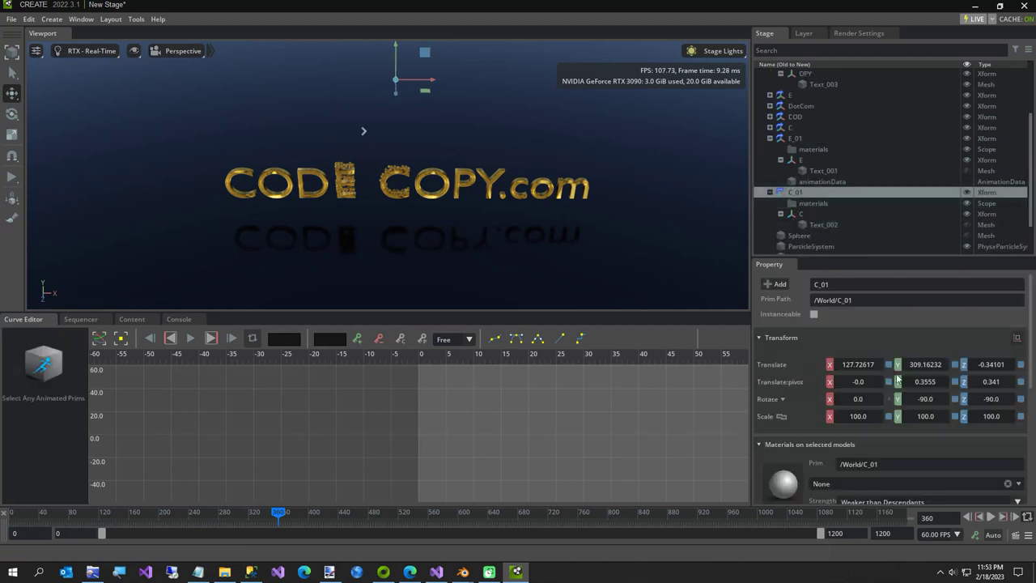
{"action": "double_click", "coordinate": [926, 518]}
{"action": "type", "text": "0"}
{"action": "key", "text": "Return"}
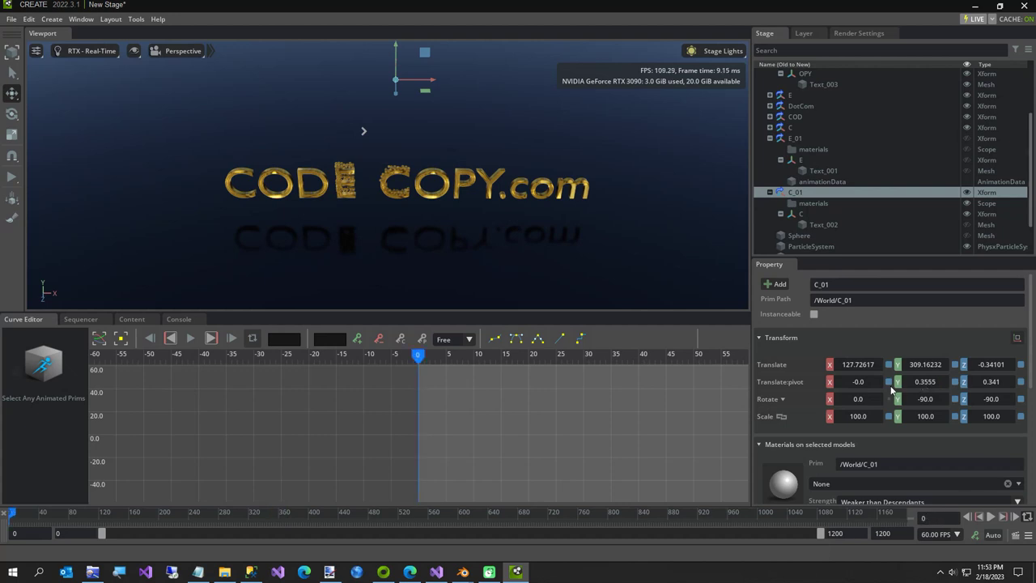
{"action": "scroll", "coordinate": [893, 388], "scroll_direction": "down", "scroll_amount": 8}
{"action": "scroll", "coordinate": [886, 383], "scroll_direction": "up", "scroll_amount": 8}
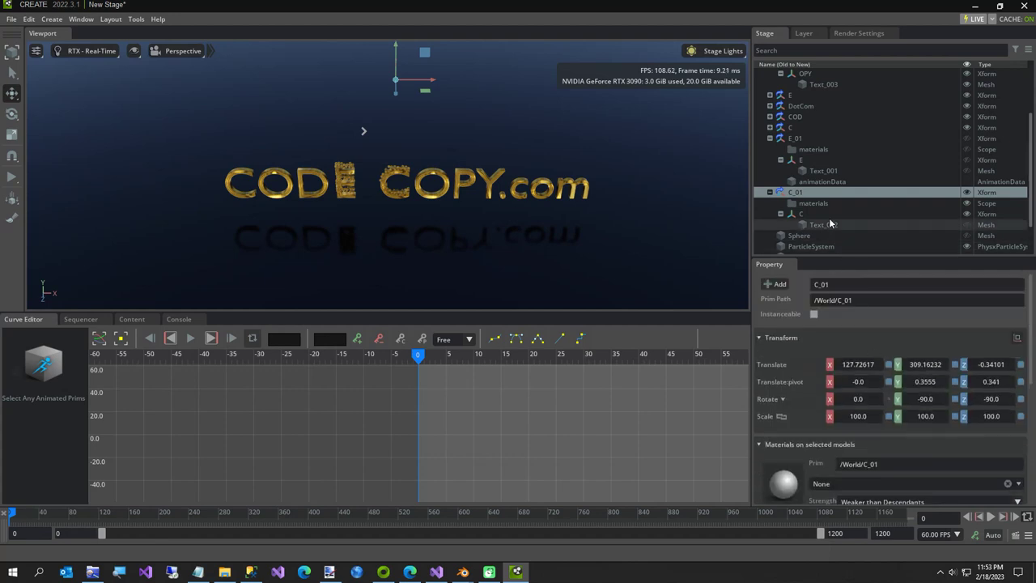
{"action": "scroll", "coordinate": [827, 211], "scroll_direction": "down", "scroll_amount": 2}
{"action": "scroll", "coordinate": [866, 351], "scroll_direction": "down", "scroll_amount": 3}
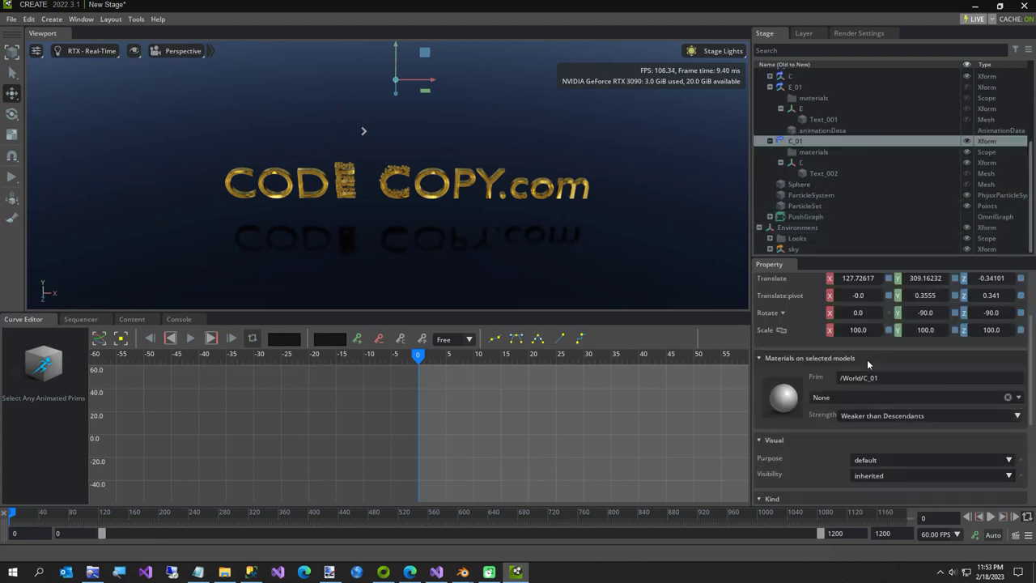
{"action": "scroll", "coordinate": [869, 371], "scroll_direction": "down", "scroll_amount": 1}
{"action": "left_click", "coordinate": [887, 432]}
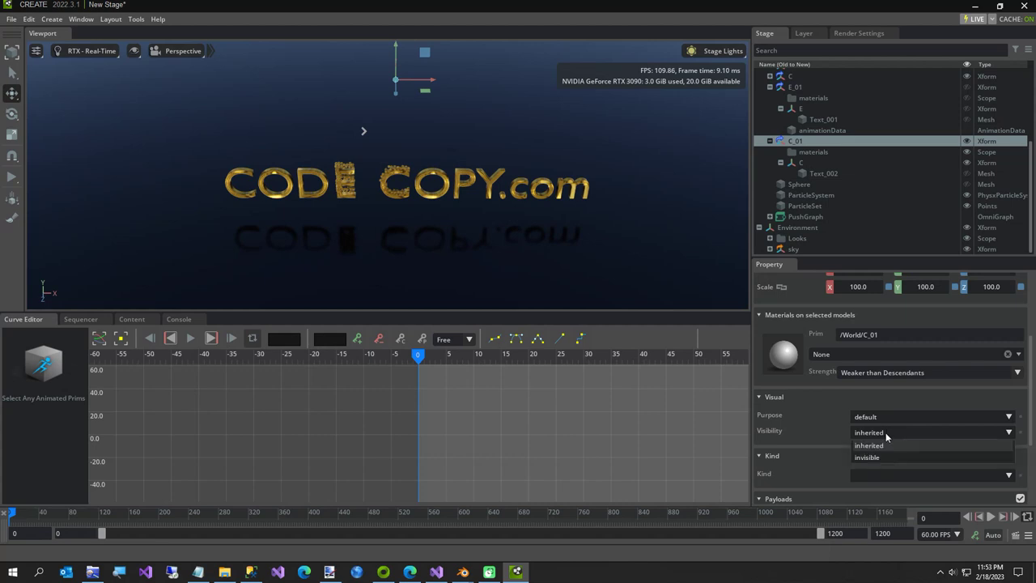
{"action": "left_click", "coordinate": [866, 452]}
{"action": "right_click", "coordinate": [892, 431]}
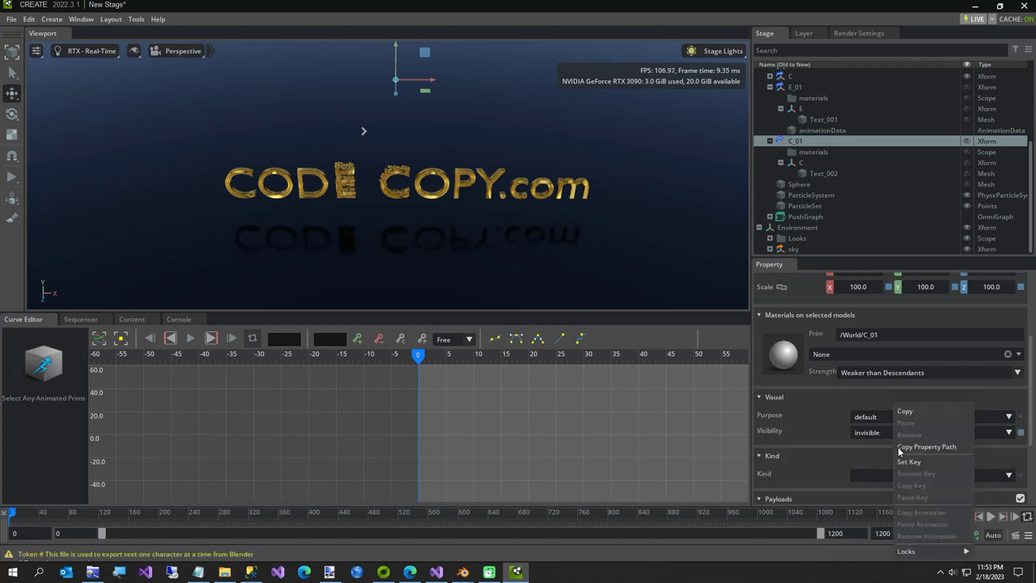
{"action": "left_click", "coordinate": [898, 462]}
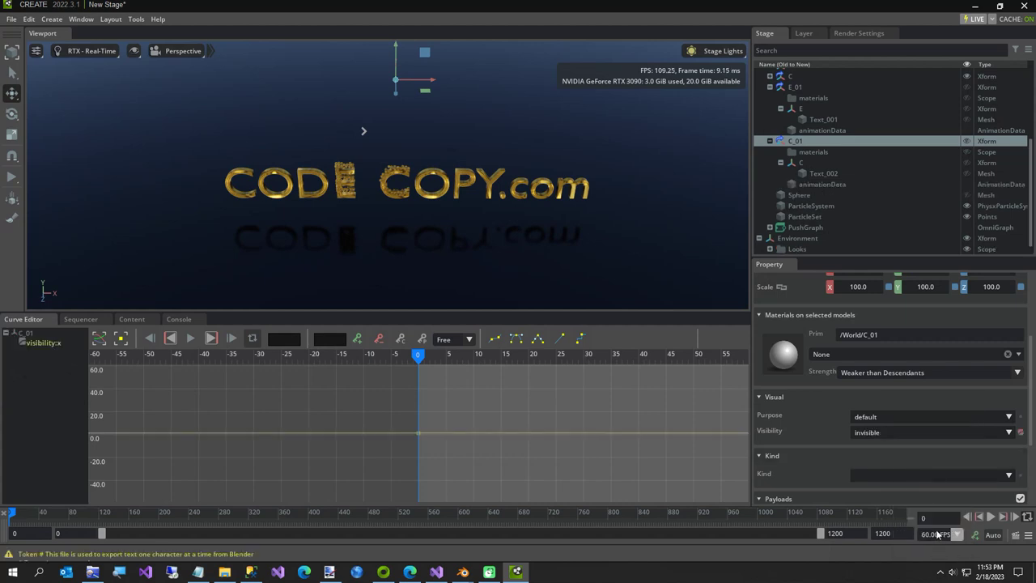
Set the C_01 group's visibility to inherited at frame 360 and key it there
{"action": "left_click", "coordinate": [937, 518]}
{"action": "key", "text": "Return"}
{"action": "left_click", "coordinate": [867, 433]}
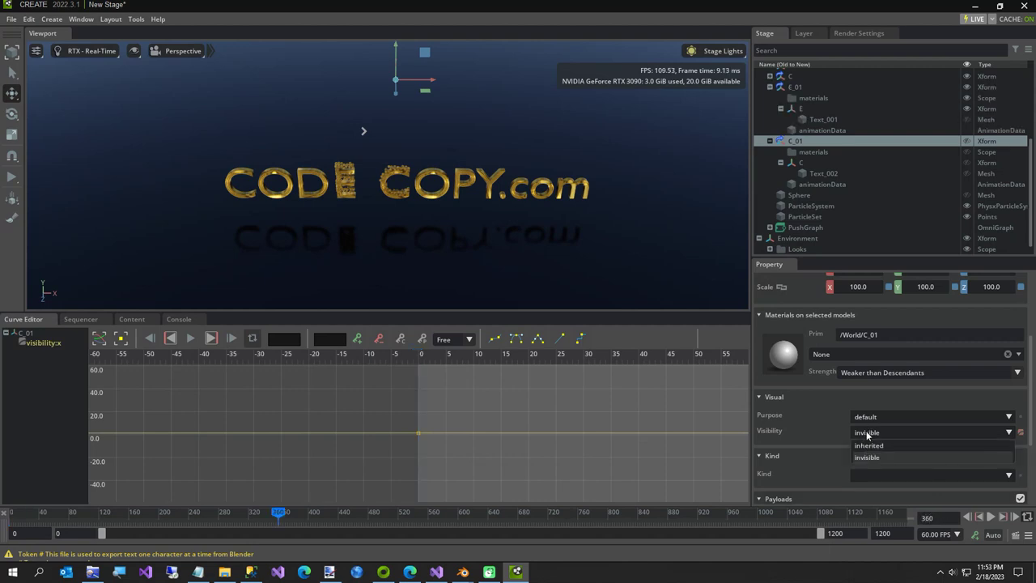
{"action": "left_click", "coordinate": [863, 446]}
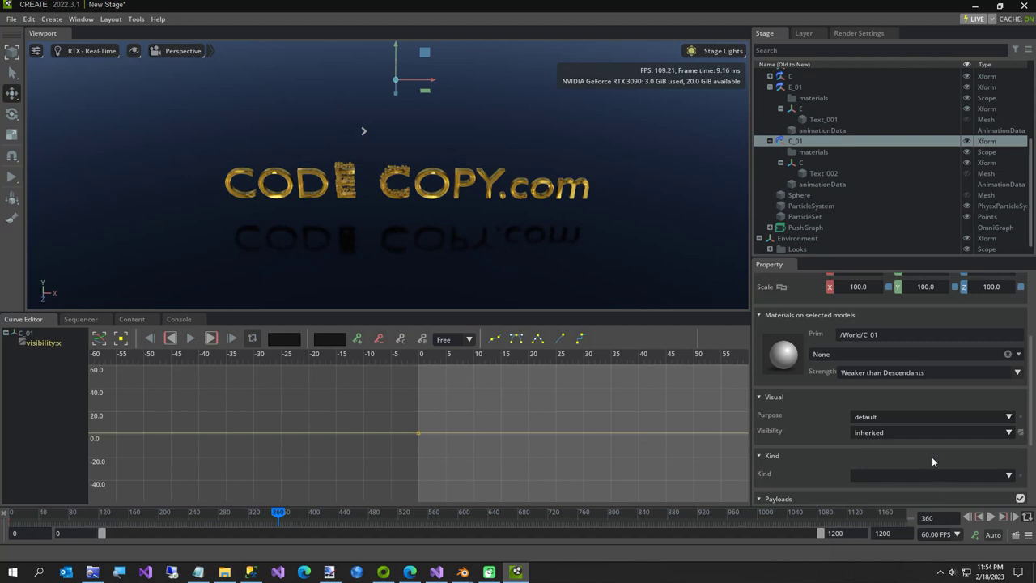
{"action": "right_click", "coordinate": [895, 430]}
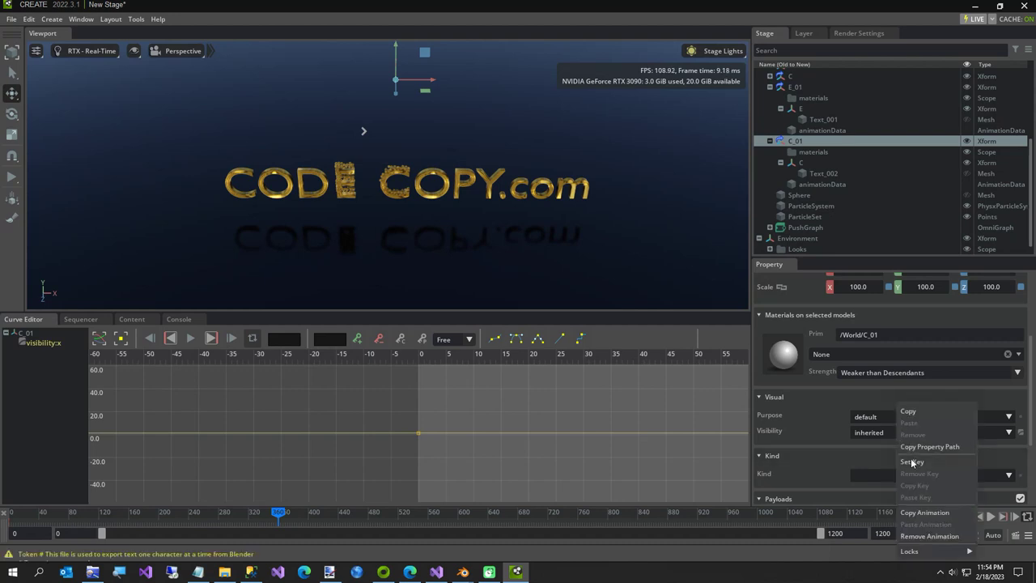
{"action": "left_click", "coordinate": [912, 463]}
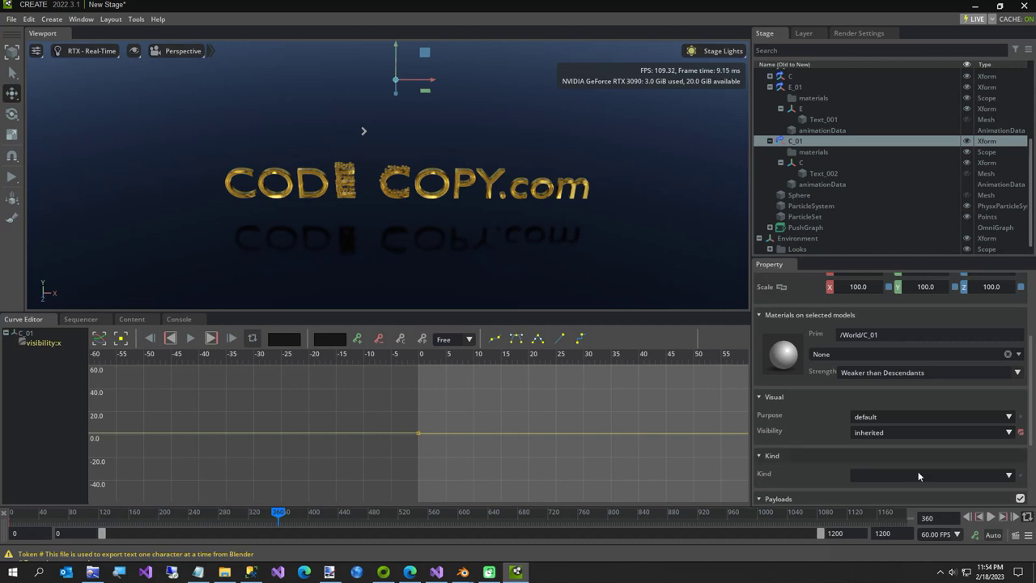
Return to frame 0, play the simulation briefly to check the particle letters, and stop it
{"action": "type", "text": "0"}
{"action": "key", "text": "Return"}
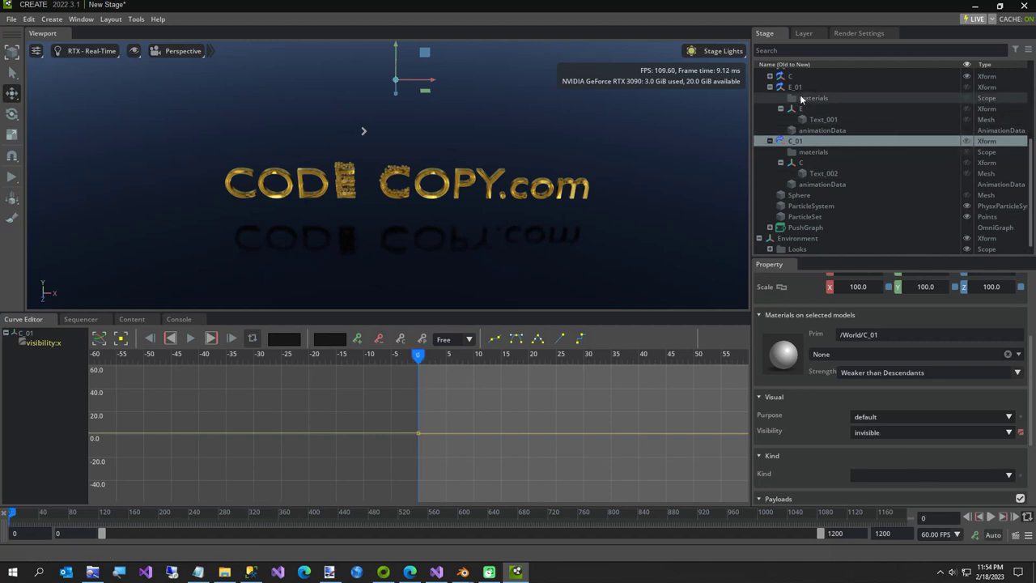
{"action": "scroll", "coordinate": [817, 109], "scroll_direction": "up", "scroll_amount": 5}
{"action": "left_click", "coordinate": [796, 128]}
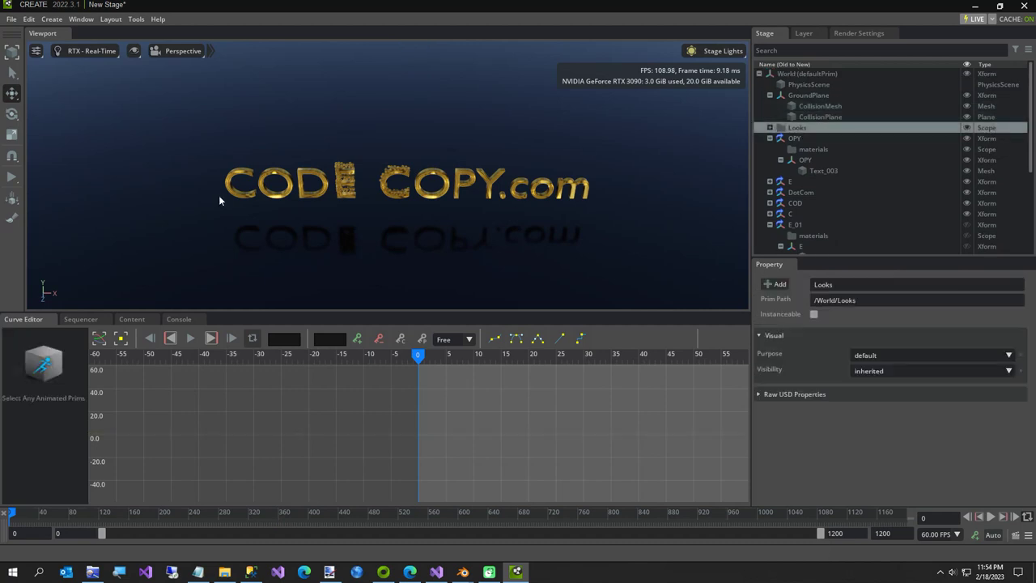
{"action": "left_click", "coordinate": [8, 177]}
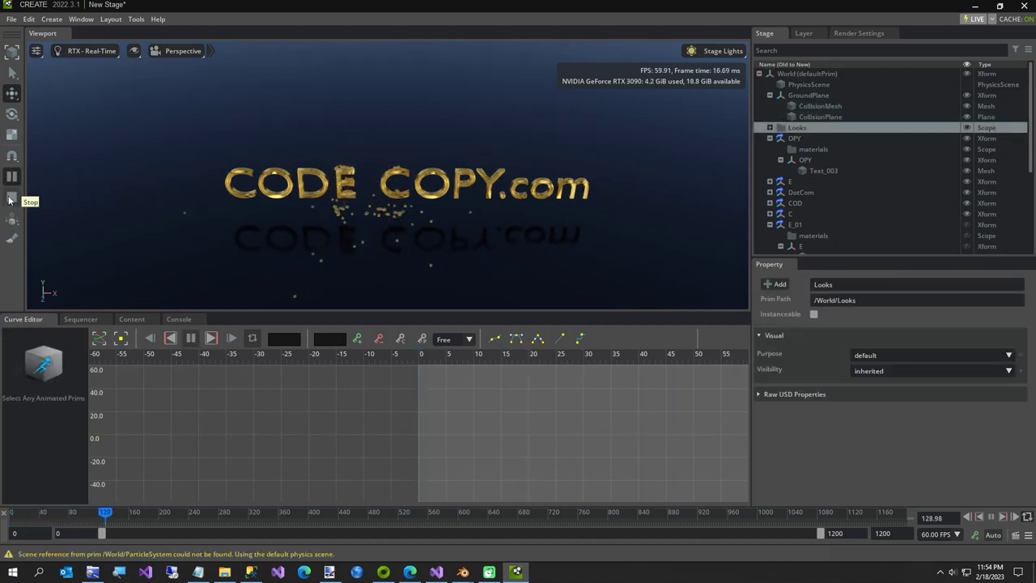
{"action": "left_click", "coordinate": [11, 197]}
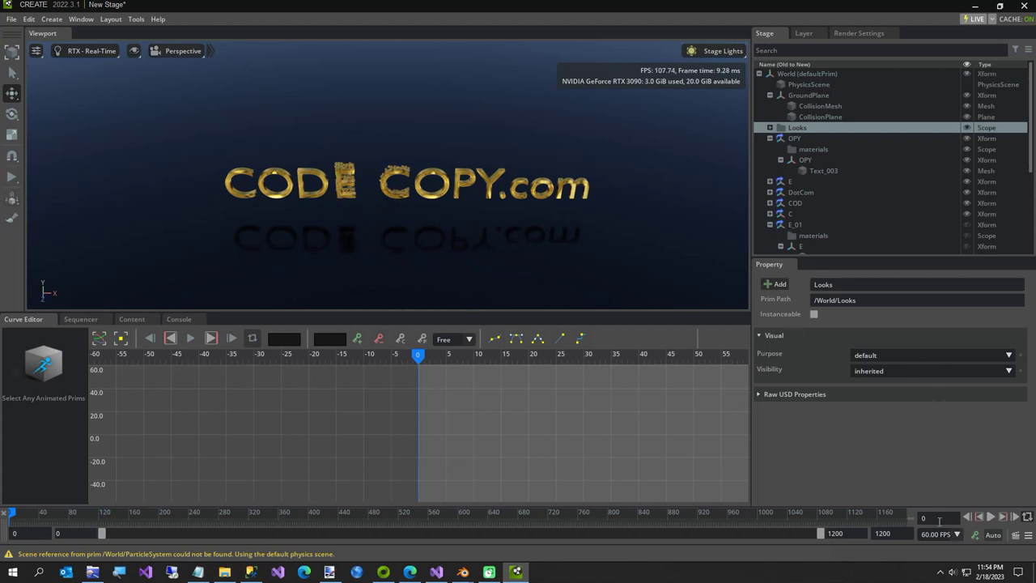
Set the ParticleSet's visibility to invisible and key it at frame 0
{"action": "left_click", "coordinate": [797, 225]}
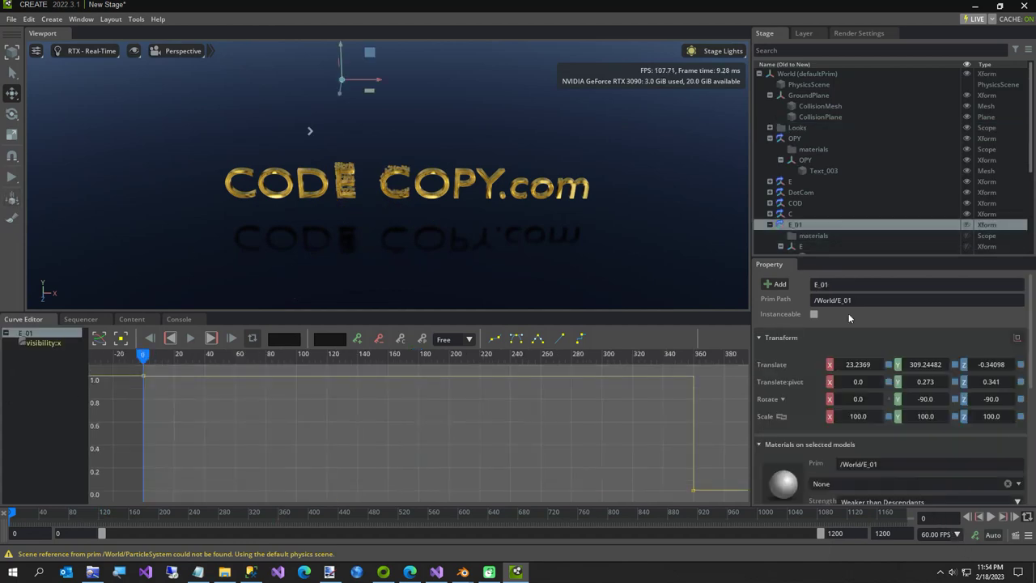
{"action": "scroll", "coordinate": [832, 231], "scroll_direction": "down", "scroll_amount": 2}
{"action": "scroll", "coordinate": [832, 230], "scroll_direction": "up", "scroll_amount": 1}
{"action": "scroll", "coordinate": [830, 229], "scroll_direction": "down", "scroll_amount": 1}
{"action": "scroll", "coordinate": [830, 233], "scroll_direction": "down", "scroll_amount": 1}
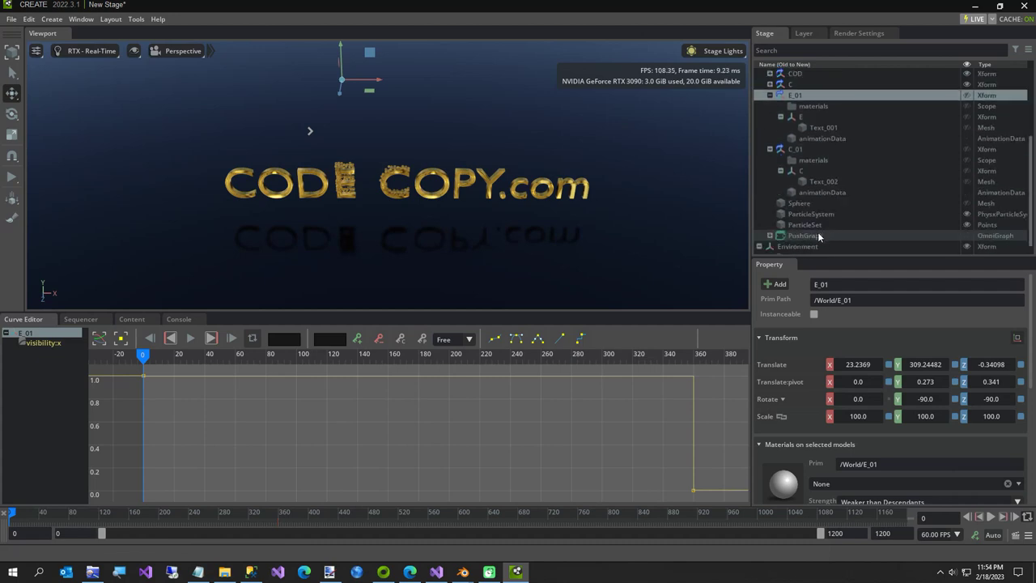
{"action": "left_click", "coordinate": [817, 235]}
{"action": "left_click", "coordinate": [812, 225]}
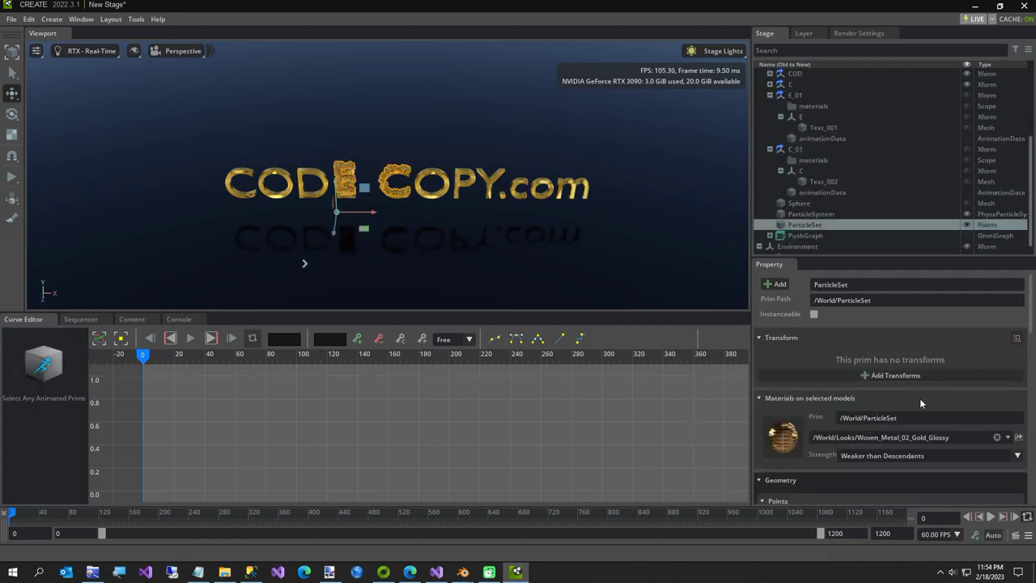
{"action": "scroll", "coordinate": [915, 380], "scroll_direction": "down", "scroll_amount": 3}
{"action": "scroll", "coordinate": [922, 396], "scroll_direction": "down", "scroll_amount": 10}
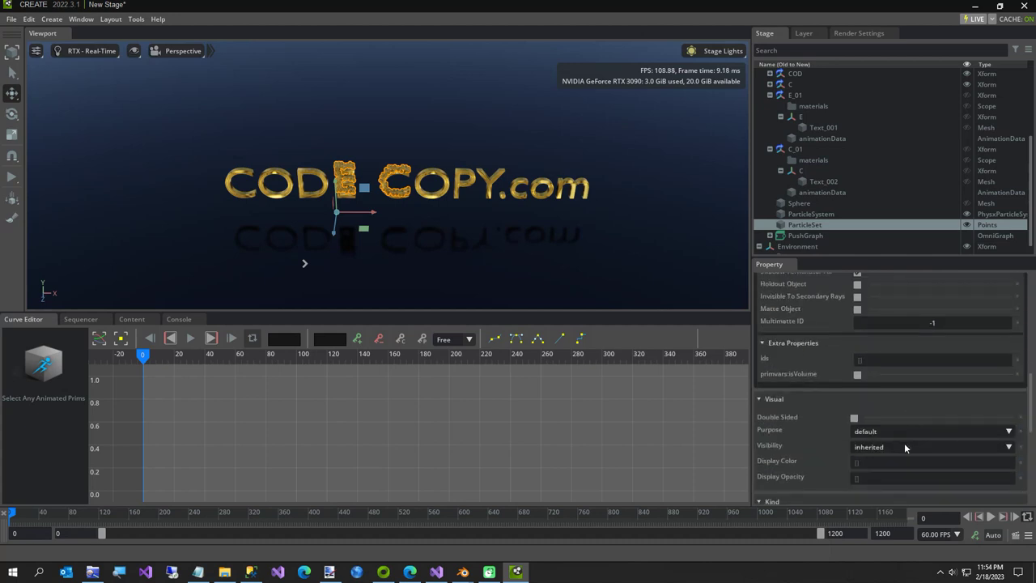
{"action": "left_click", "coordinate": [904, 443]}
{"action": "left_click", "coordinate": [898, 472]}
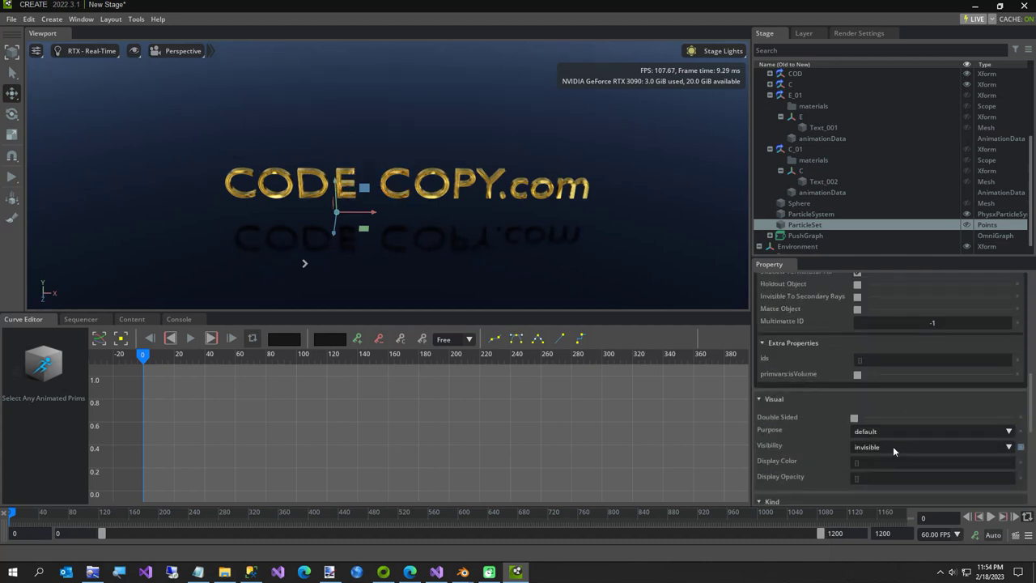
{"action": "right_click", "coordinate": [892, 446]}
{"action": "left_click", "coordinate": [901, 461]}
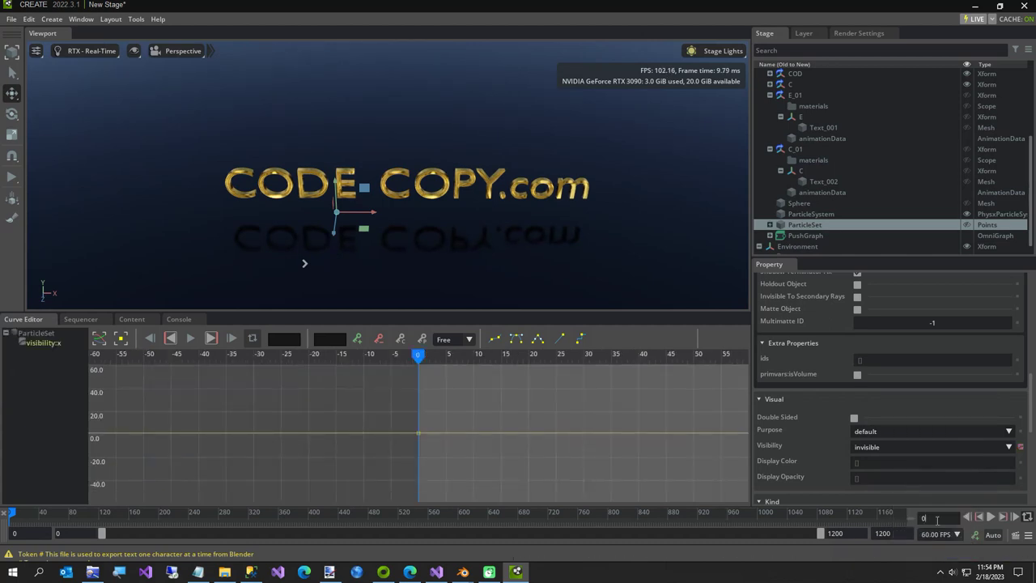
Set the ParticleSet's visibility to inherited at frame 360 and key it there
{"action": "key", "text": "Return"}
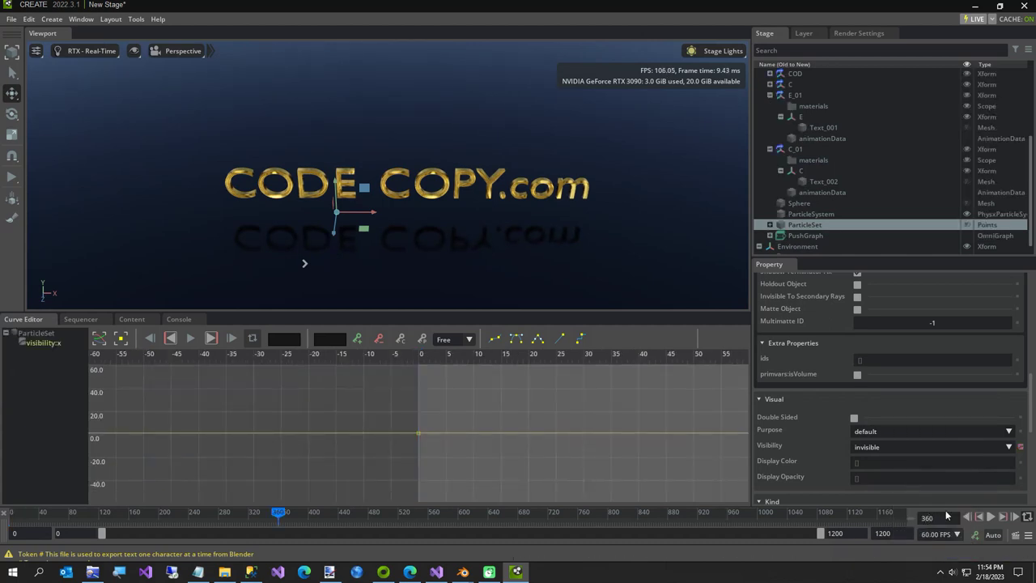
{"action": "left_click", "coordinate": [874, 449]}
{"action": "left_click", "coordinate": [873, 461]}
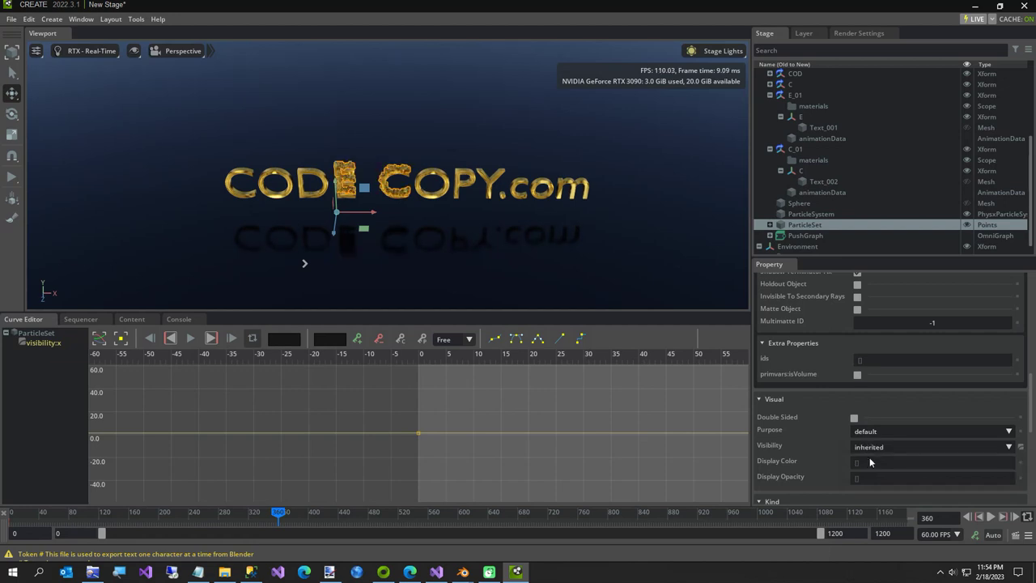
{"action": "right_click", "coordinate": [884, 449]}
{"action": "left_click", "coordinate": [890, 464]}
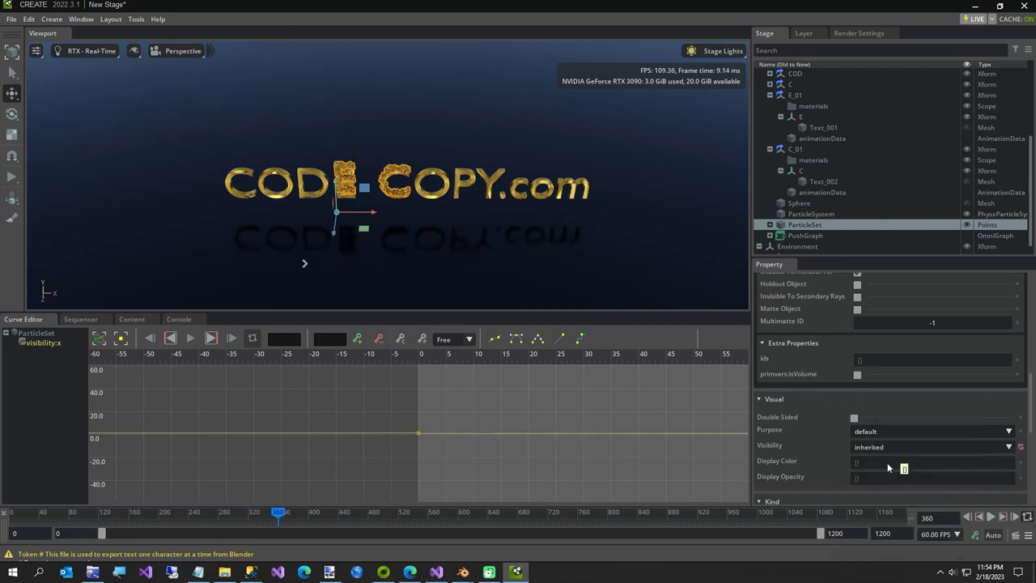
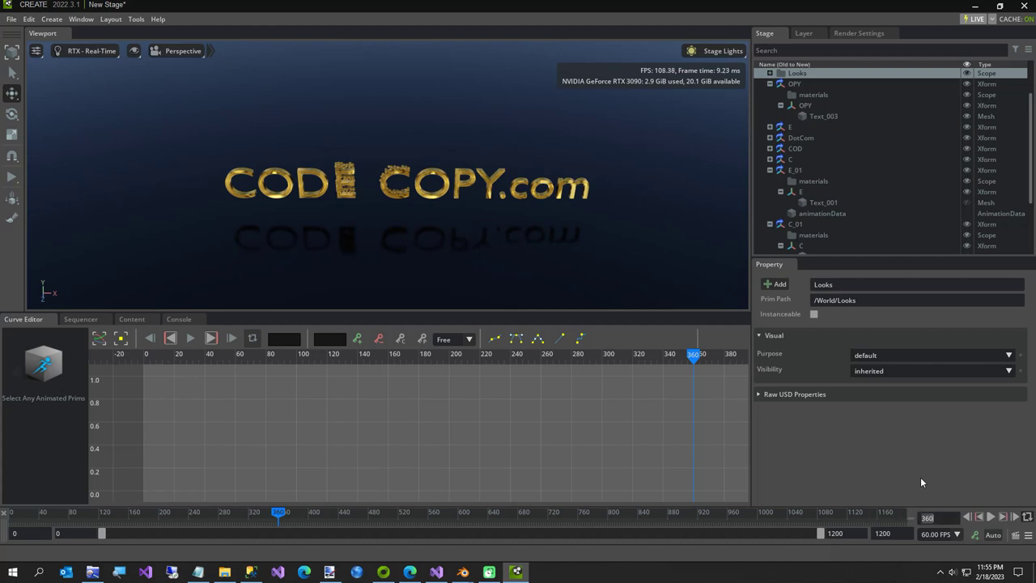
Return the timeline to frame 0 and collapse the OPY and E_01 groups in the stage hierarchy
{"action": "type", "text": "0"}
{"action": "key", "text": "Return"}
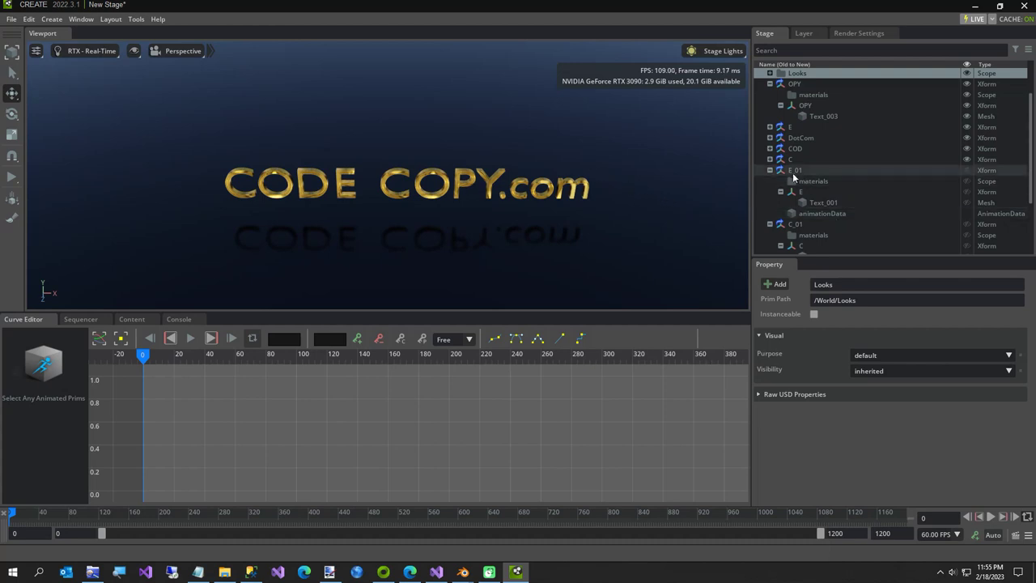
{"action": "scroll", "coordinate": [784, 166], "scroll_direction": "up", "scroll_amount": 2}
{"action": "left_click", "coordinate": [779, 139]}
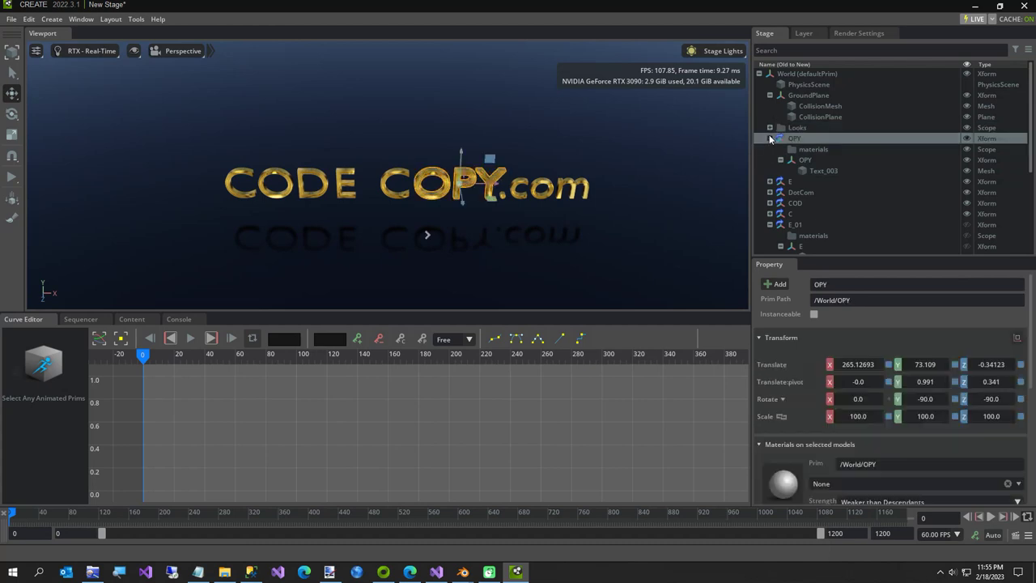
{"action": "left_click", "coordinate": [770, 138]}
{"action": "left_click", "coordinate": [773, 181]}
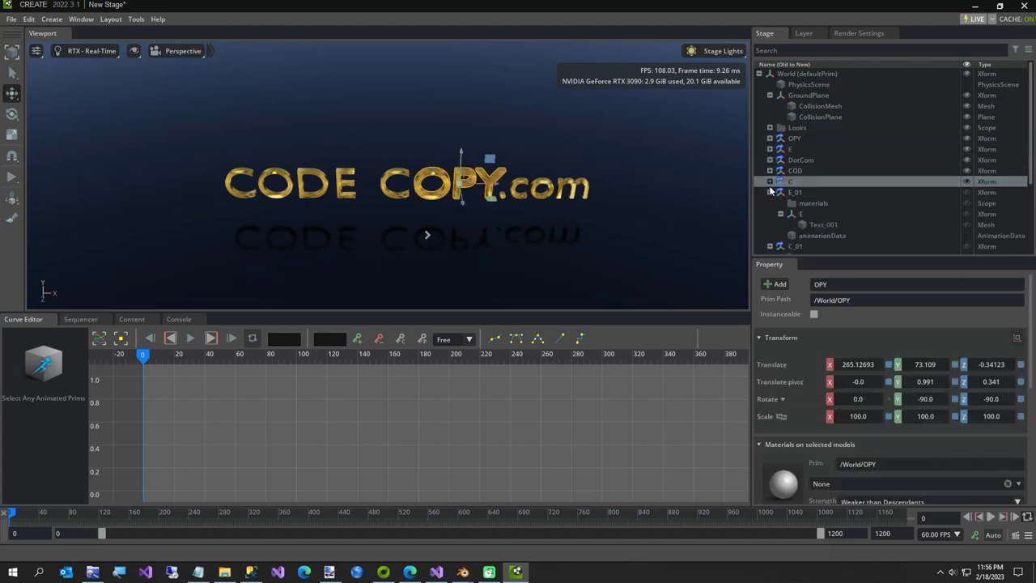
{"action": "left_click", "coordinate": [769, 192]}
Set the DotCom object's visibility to invisible and key it at frame 0
{"action": "left_click", "coordinate": [797, 159]}
{"action": "scroll", "coordinate": [891, 366], "scroll_direction": "down", "scroll_amount": 5}
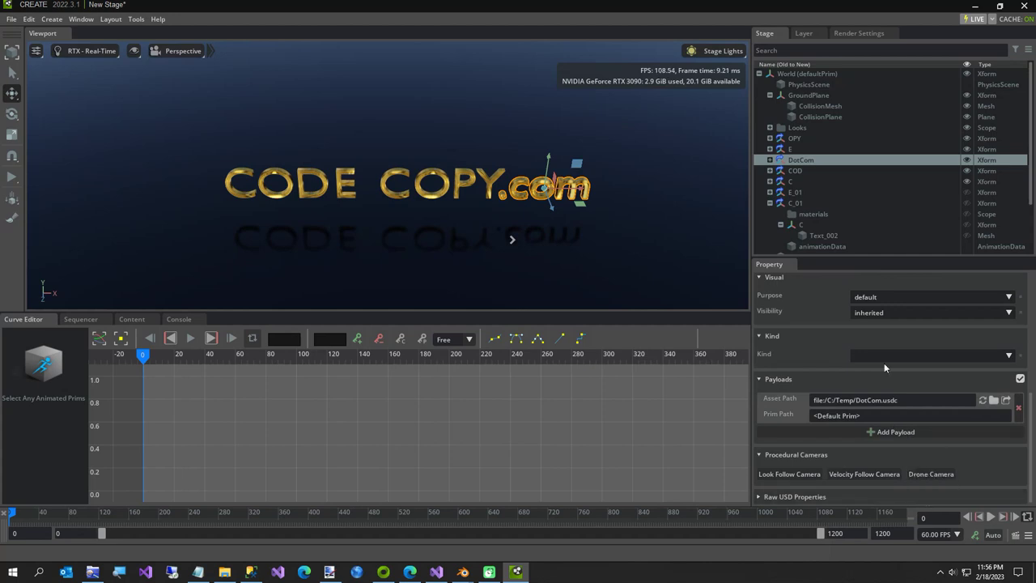
{"action": "left_click", "coordinate": [874, 314]}
{"action": "left_click", "coordinate": [872, 335]}
{"action": "right_click", "coordinate": [876, 319]}
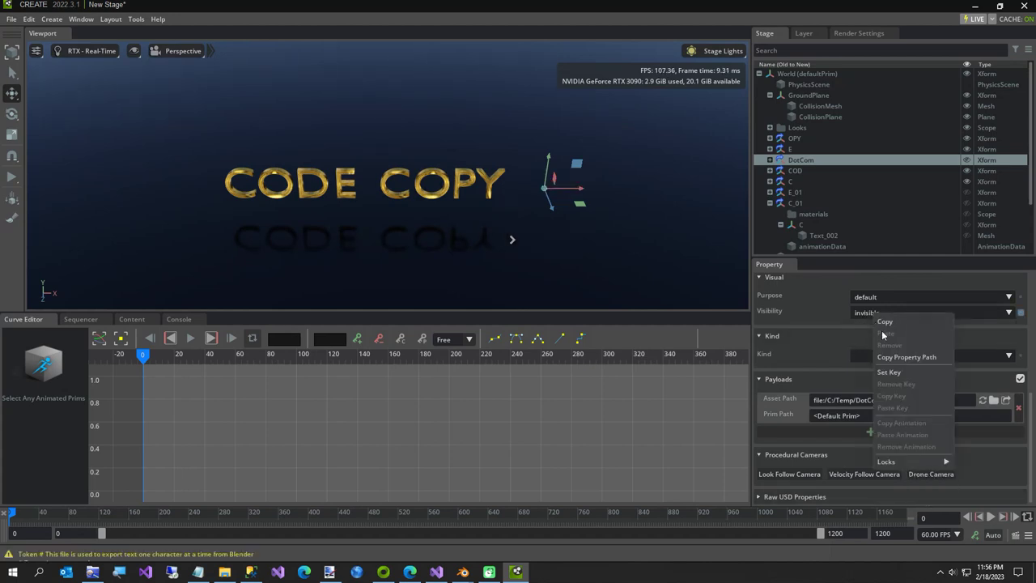
{"action": "left_click", "coordinate": [887, 373]}
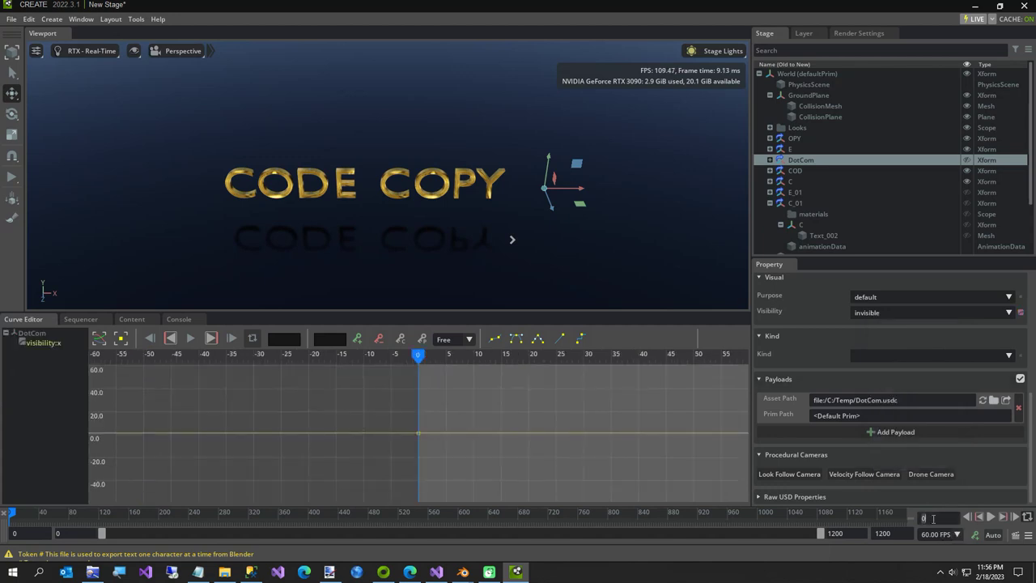
Key DotCom's visibility as inherited at frame 600 and return the timeline to frame 0
{"action": "key", "text": "Return"}
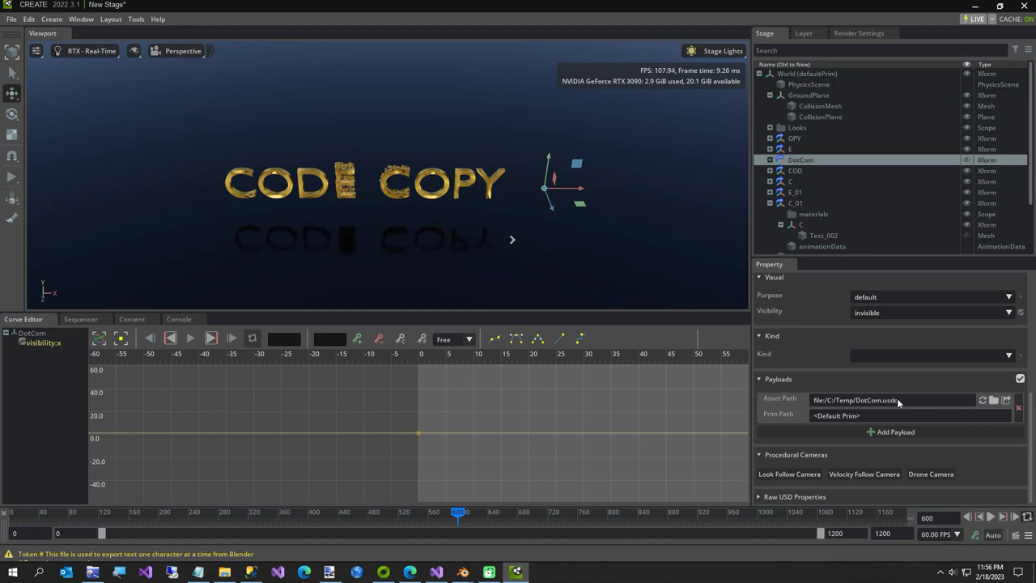
{"action": "left_click", "coordinate": [865, 313]}
{"action": "left_click", "coordinate": [869, 326]}
{"action": "right_click", "coordinate": [894, 315]}
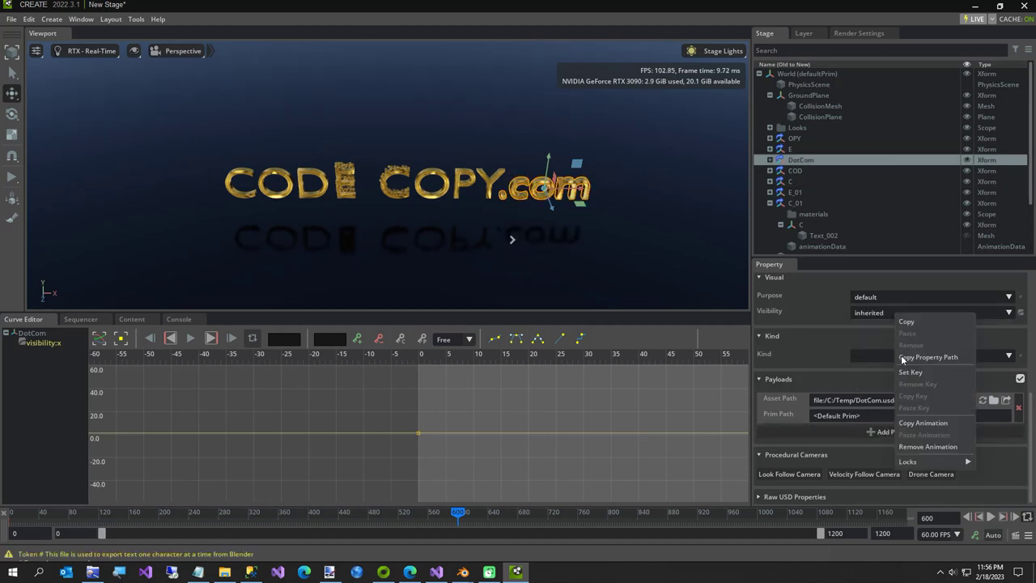
{"action": "left_click", "coordinate": [908, 372]}
{"action": "double_click", "coordinate": [929, 518]}
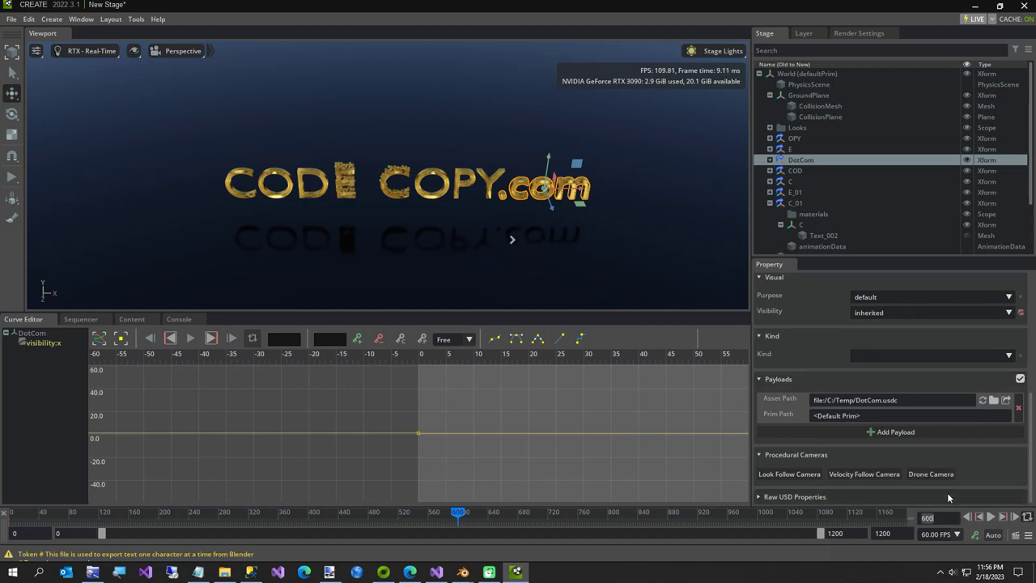
{"action": "type", "text": "0"}
{"action": "key", "text": "Return"}
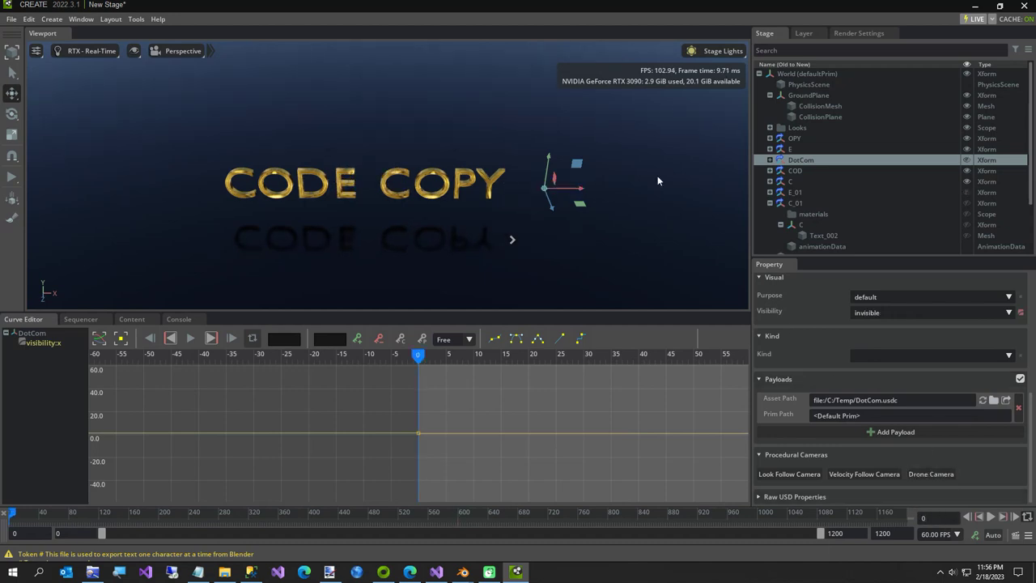
Key the COD letters' X translation at frame 0
{"action": "left_click", "coordinate": [796, 172]}
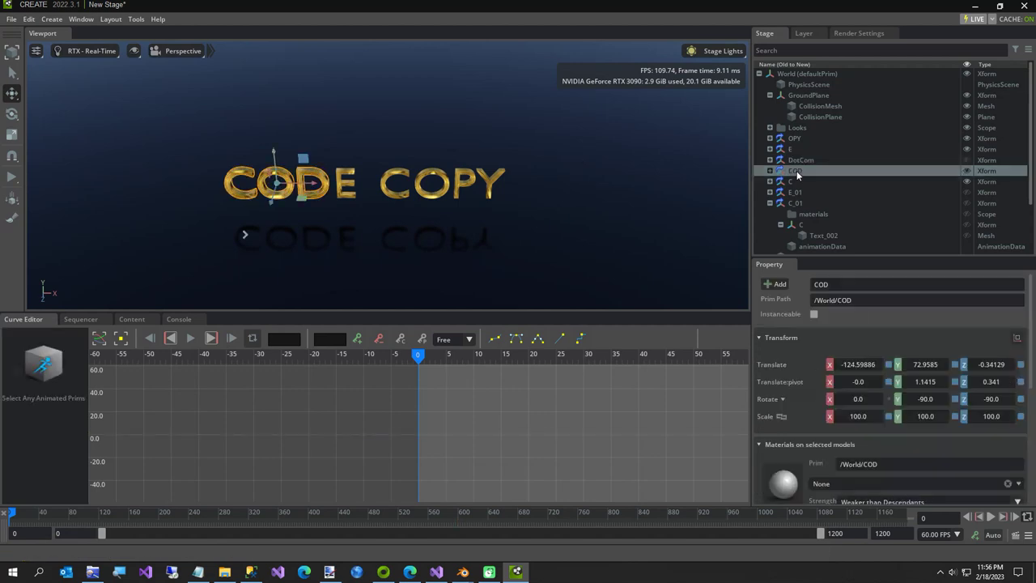
{"action": "right_click", "coordinate": [869, 364]}
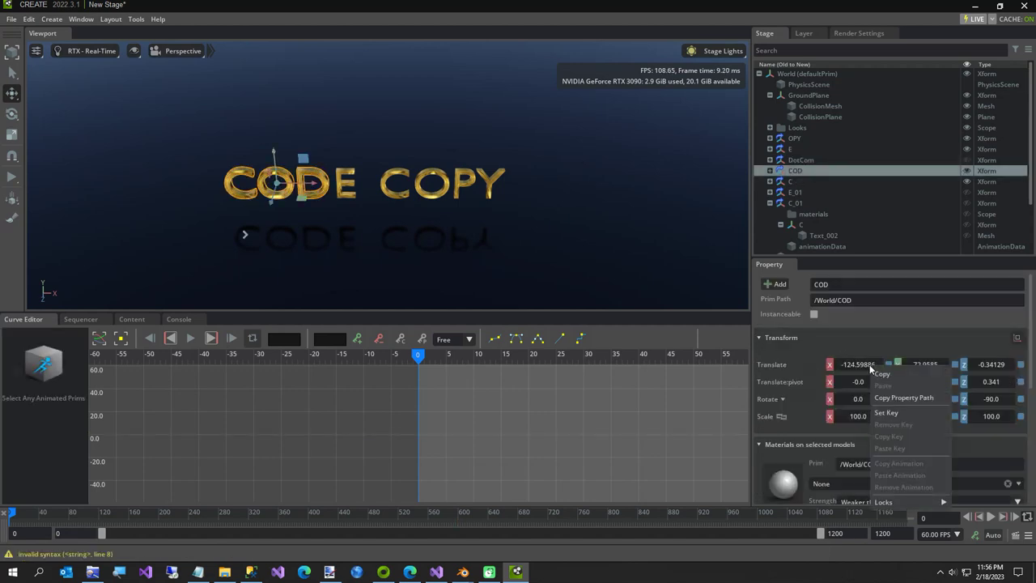
{"action": "left_click", "coordinate": [885, 413]}
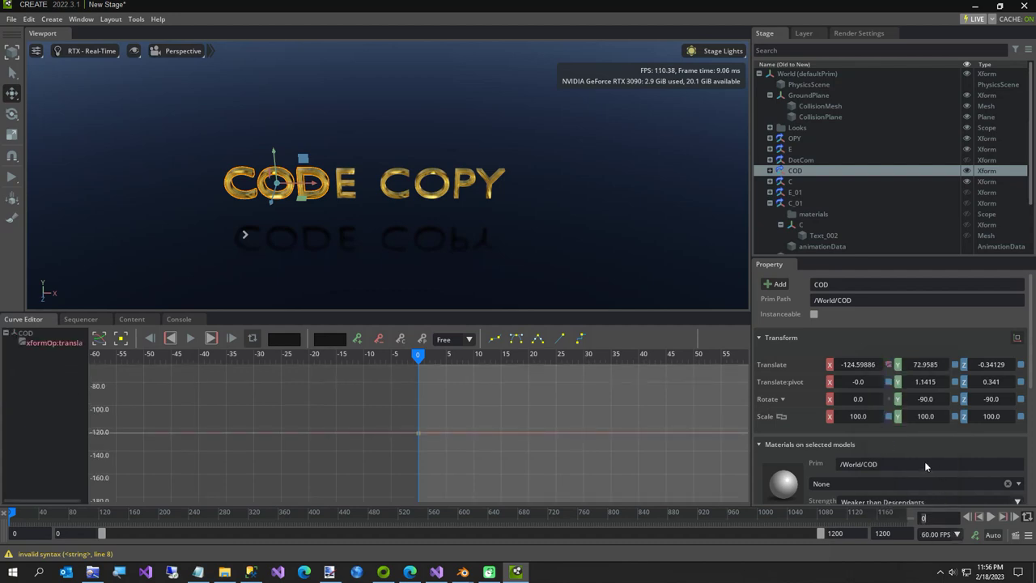
At frame 600, move COD along X to about 54.28, key its X translation, and return to frame 0
{"action": "type", "text": "600"}
{"action": "key", "text": "Return"}
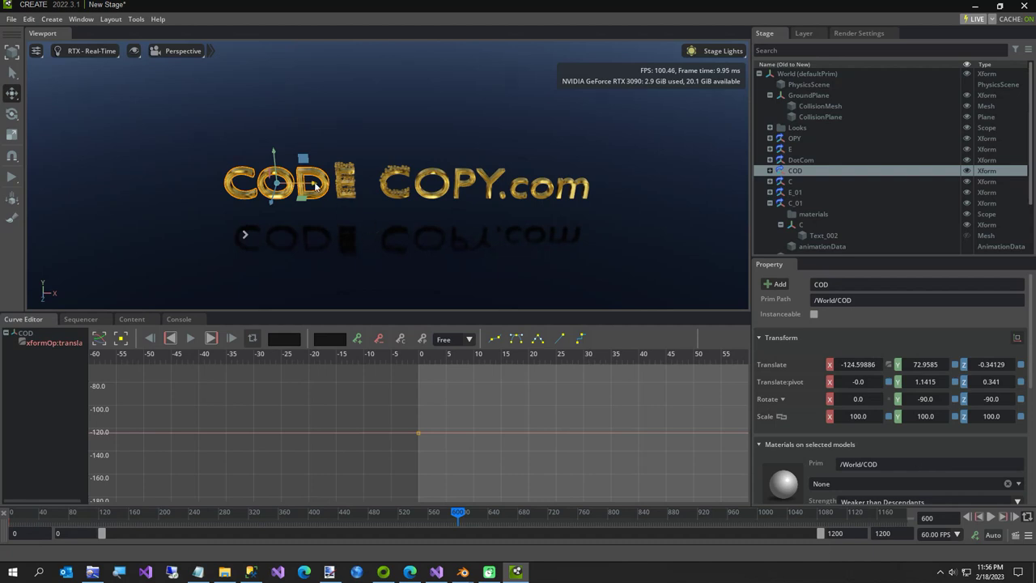
{"action": "left_click_drag", "start_coordinate": [316, 184], "coordinate": [398, 200]}
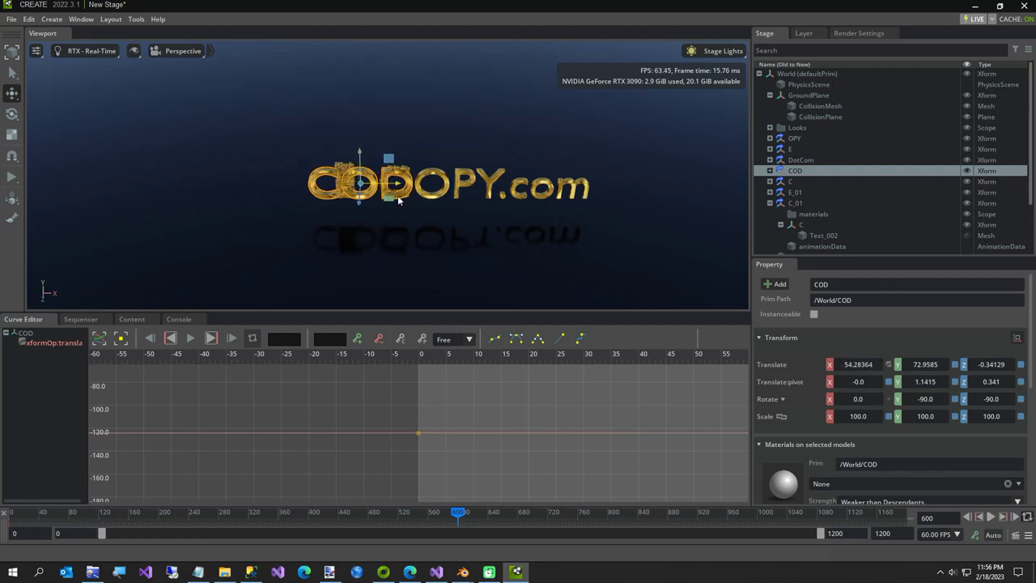
{"action": "right_click", "coordinate": [872, 365]}
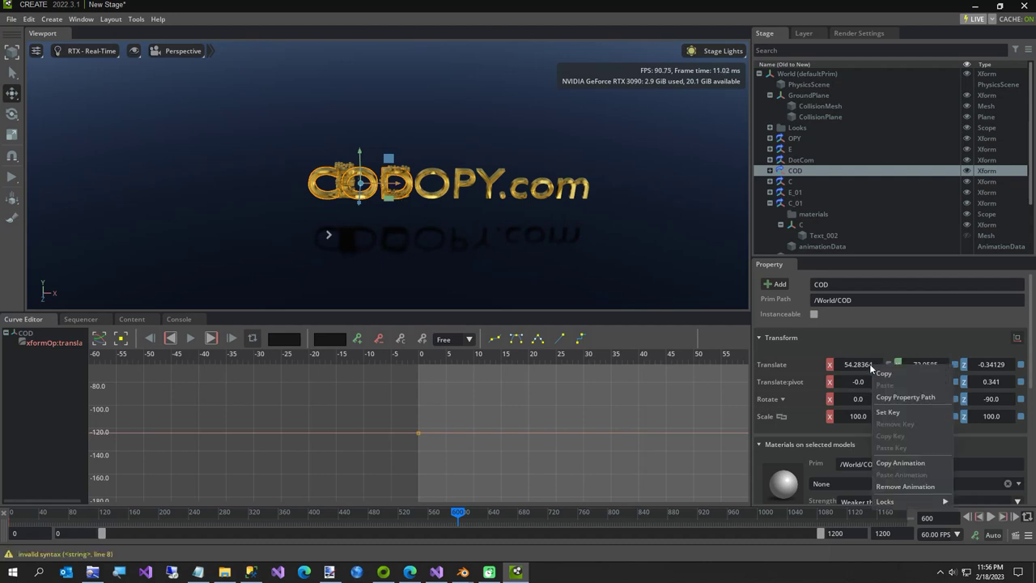
{"action": "left_click", "coordinate": [885, 414]}
{"action": "double_click", "coordinate": [930, 518]}
{"action": "key", "text": "BackSpace"}
{"action": "type", "text": "0"}
{"action": "key", "text": "Return"}
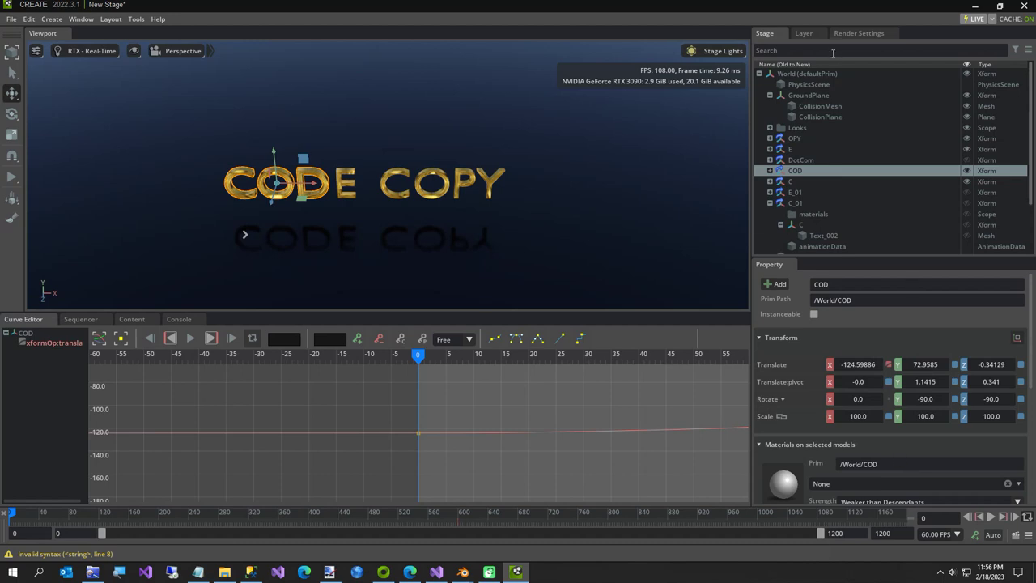
Collapse the C_01 group in the stage hierarchy and enlarge the viewport
{"action": "left_click", "coordinate": [791, 128]}
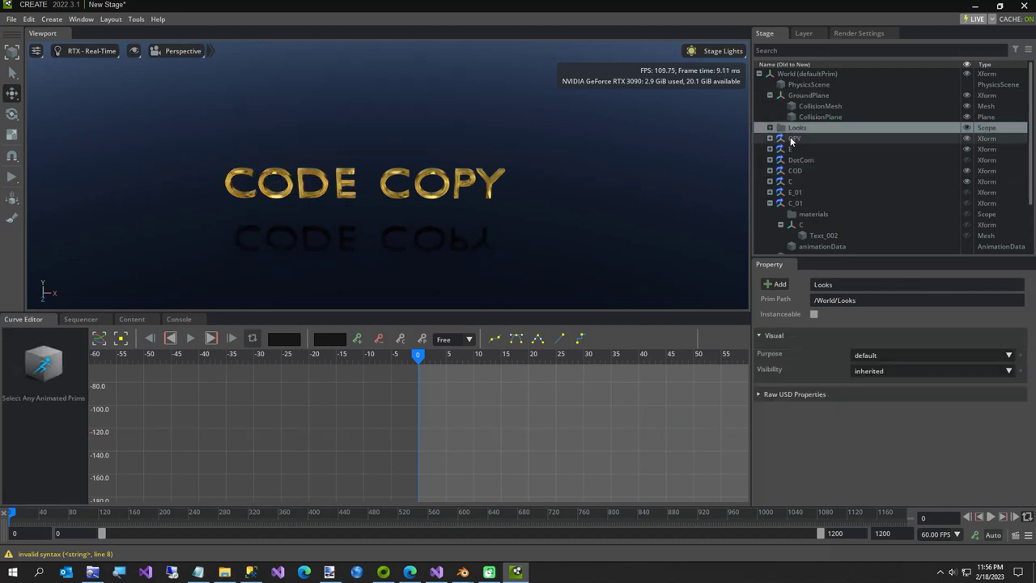
{"action": "left_click", "coordinate": [769, 203]}
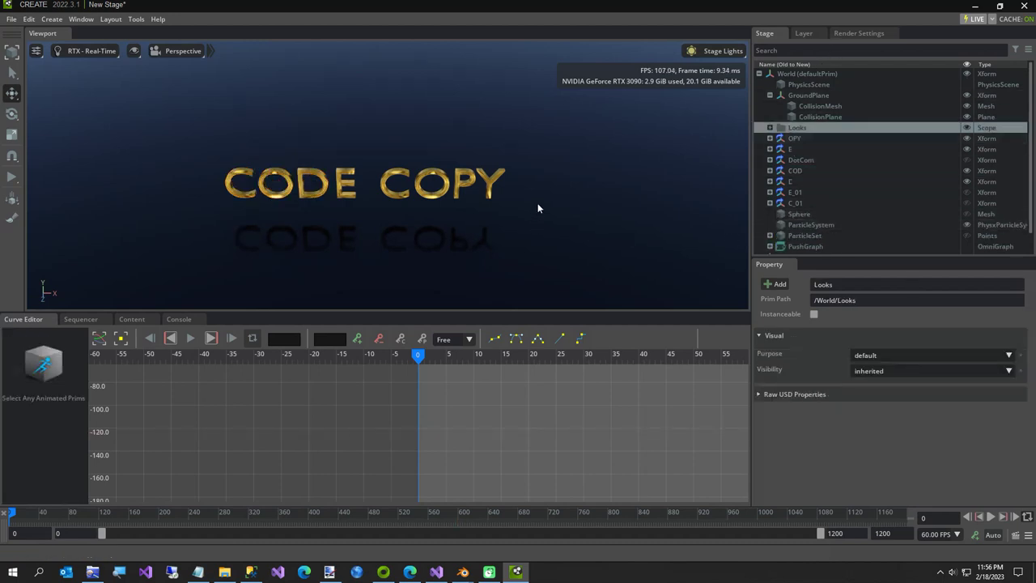
{"action": "left_click_drag", "start_coordinate": [418, 308], "coordinate": [437, 457]}
{"action": "left_click", "coordinate": [462, 402]}
{"action": "scroll", "coordinate": [456, 392], "scroll_direction": "up", "scroll_amount": 5}
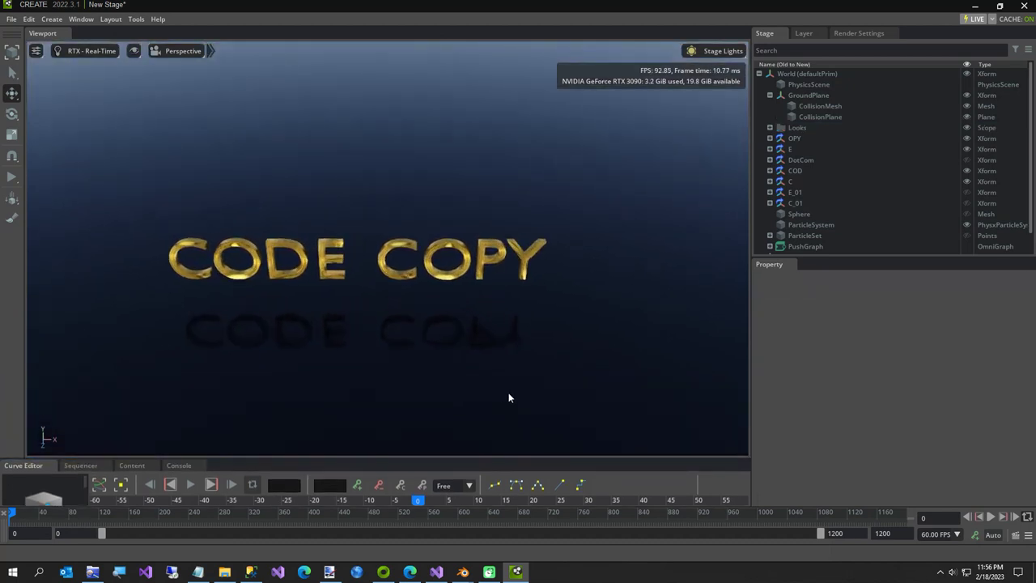
{"action": "scroll", "coordinate": [543, 393], "scroll_direction": "down", "scroll_amount": 3}
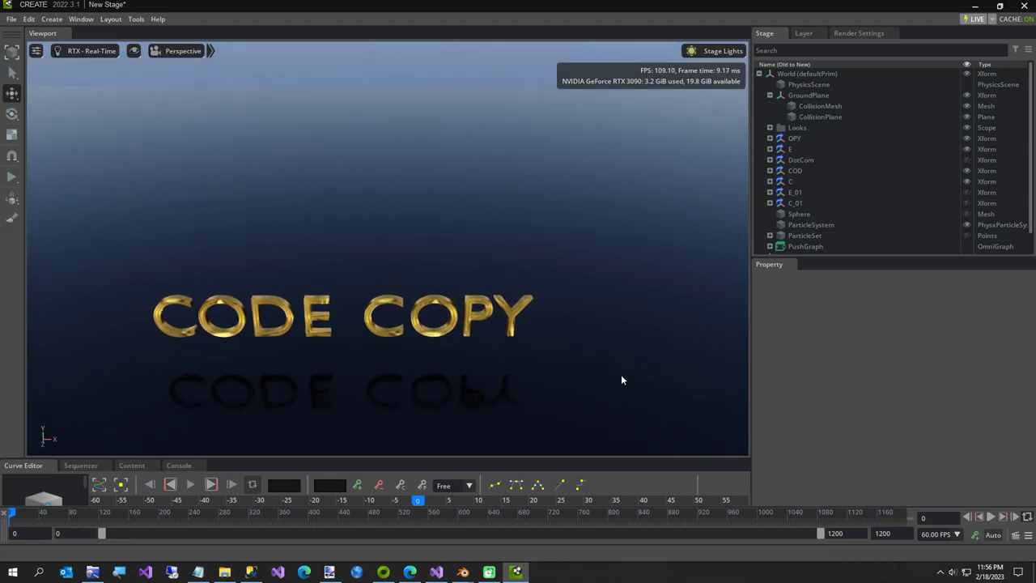
{"action": "scroll", "coordinate": [603, 364], "scroll_direction": "down", "scroll_amount": 2}
{"action": "scroll", "coordinate": [592, 357], "scroll_direction": "up", "scroll_amount": 2}
{"action": "right_click_drag", "start_coordinate": [591, 357], "coordinate": [615, 304]}
{"action": "scroll", "coordinate": [774, 195], "scroll_direction": "down", "scroll_amount": 1}
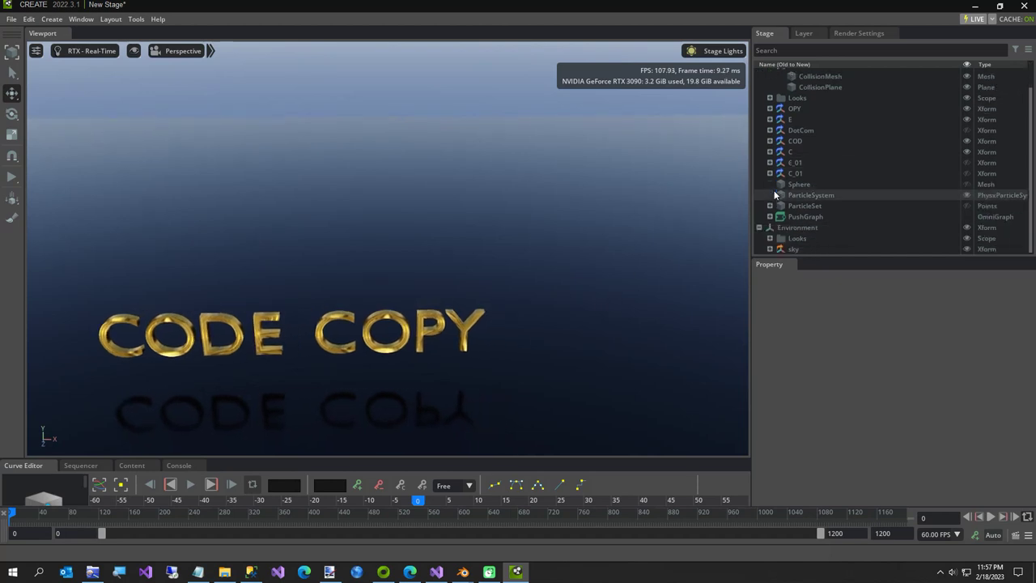
Hide the environment sky and show it again to check its effect on the scene
{"action": "left_click", "coordinate": [806, 249]}
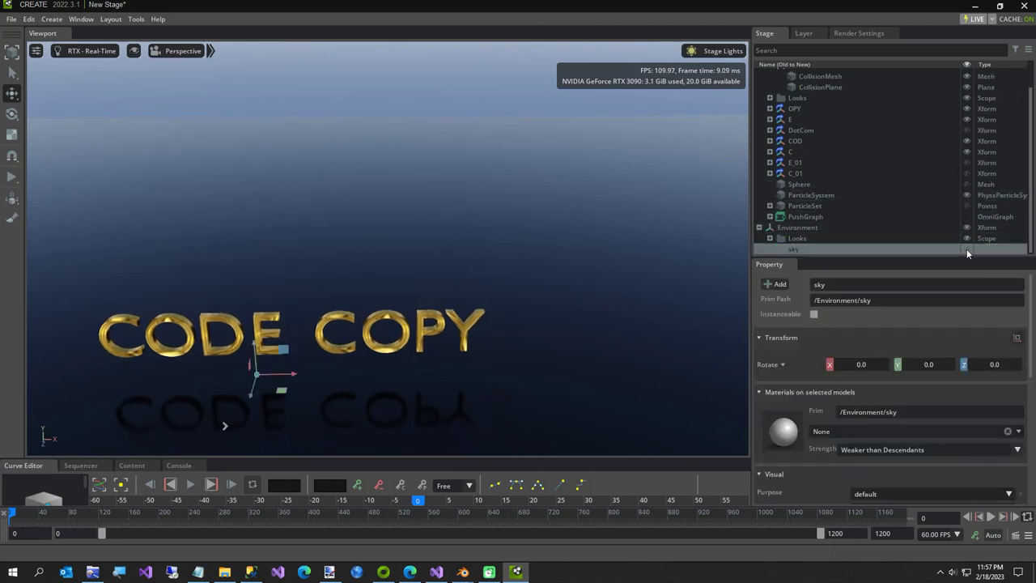
{"action": "left_click", "coordinate": [966, 248]}
{"action": "left_click", "coordinate": [967, 248]}
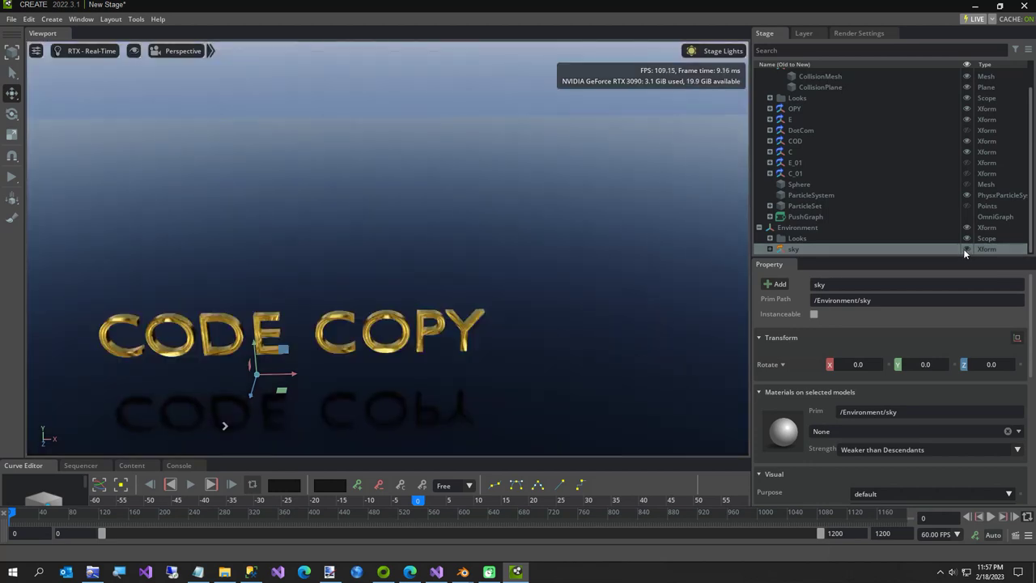
{"action": "scroll", "coordinate": [771, 204], "scroll_direction": "up", "scroll_amount": 1}
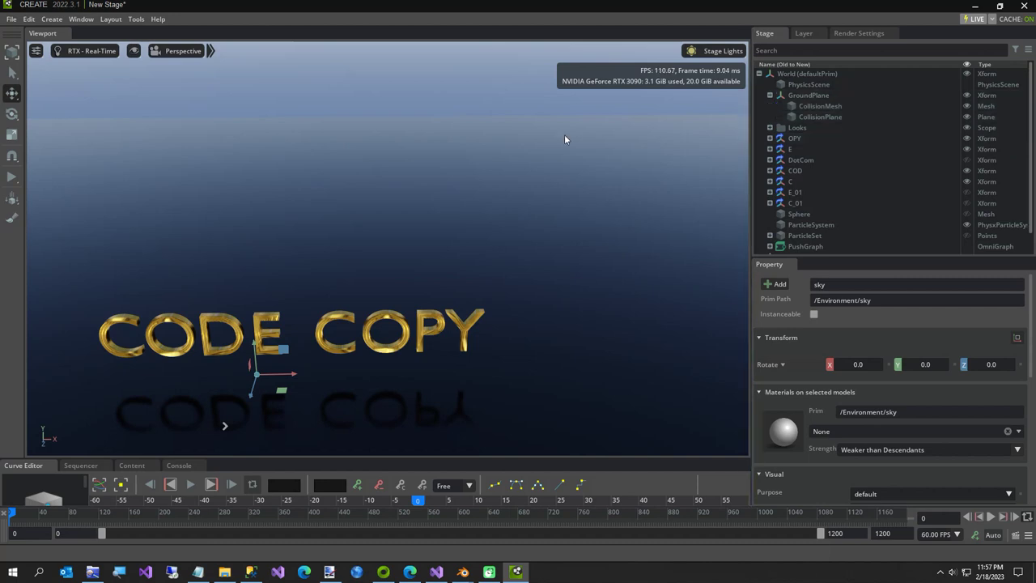
Create a Rect Light and set its X rotation to 270
{"action": "left_click", "coordinate": [51, 19]}
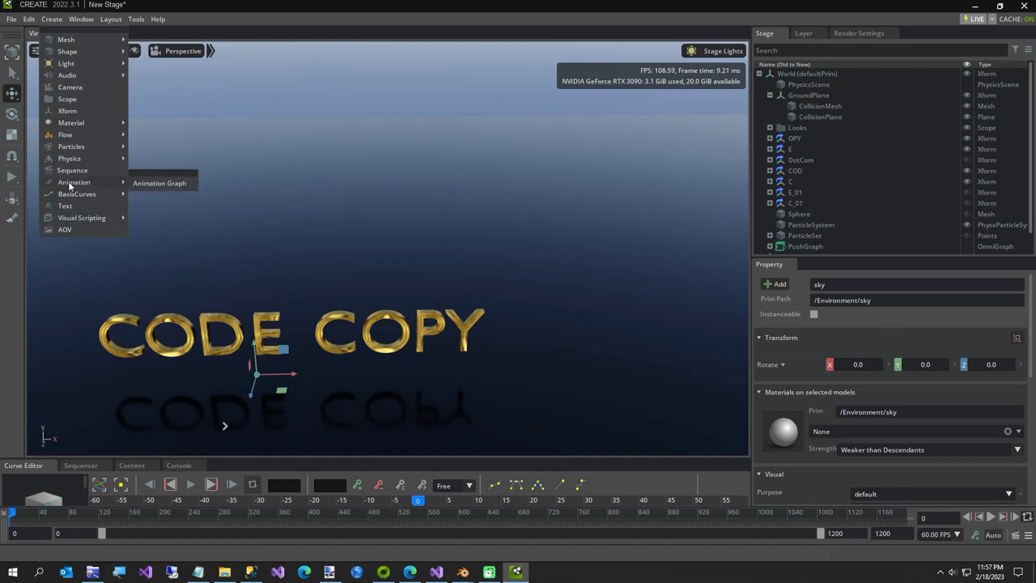
{"action": "mouse_move", "coordinate": [59, 75]}
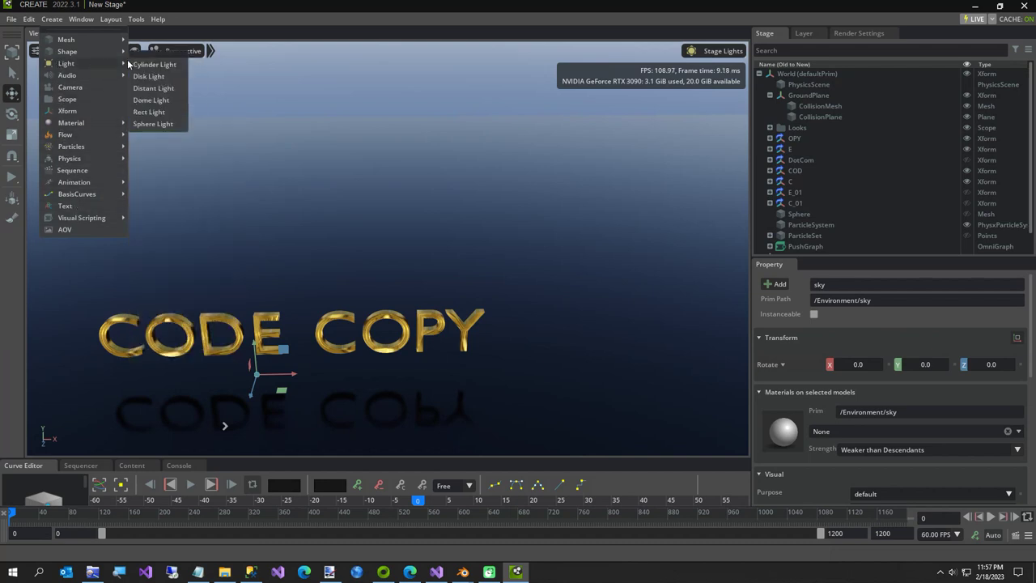
{"action": "left_click", "coordinate": [152, 112]}
{"action": "double_click", "coordinate": [855, 381]}
{"action": "type", "text": "270"}
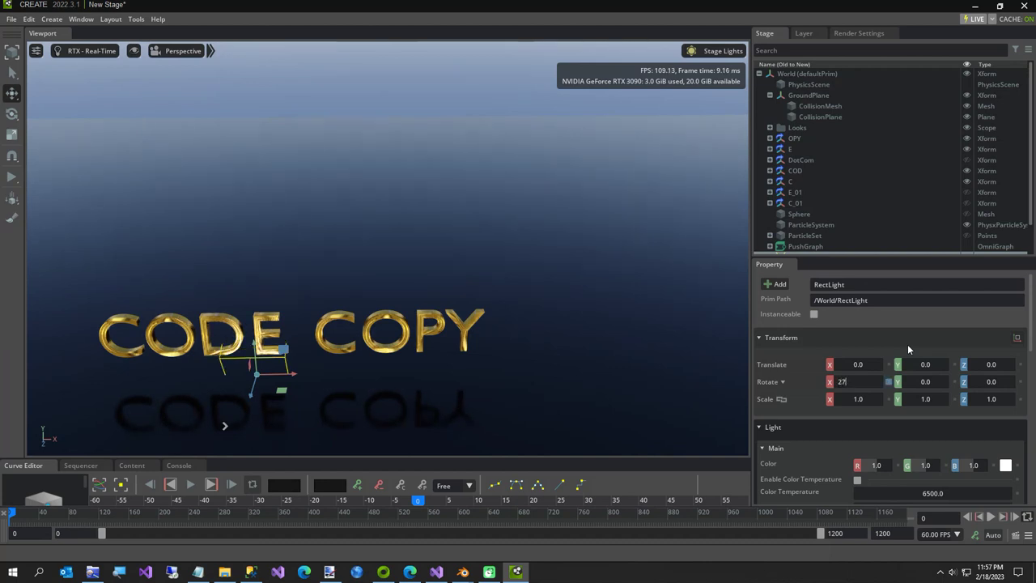
{"action": "key", "text": "Return"}
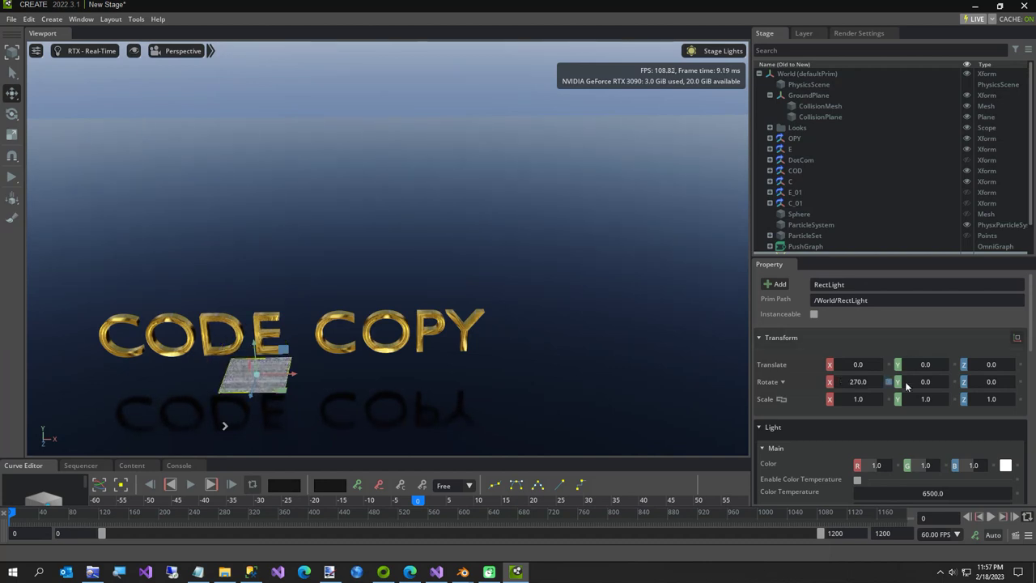
Set the Rect Light's height and width to 2000 each
{"action": "scroll", "coordinate": [907, 387], "scroll_direction": "down", "scroll_amount": 3}
{"action": "scroll", "coordinate": [906, 389], "scroll_direction": "down", "scroll_amount": 1}
{"action": "double_click", "coordinate": [922, 378]}
{"action": "type", "text": "2000"}
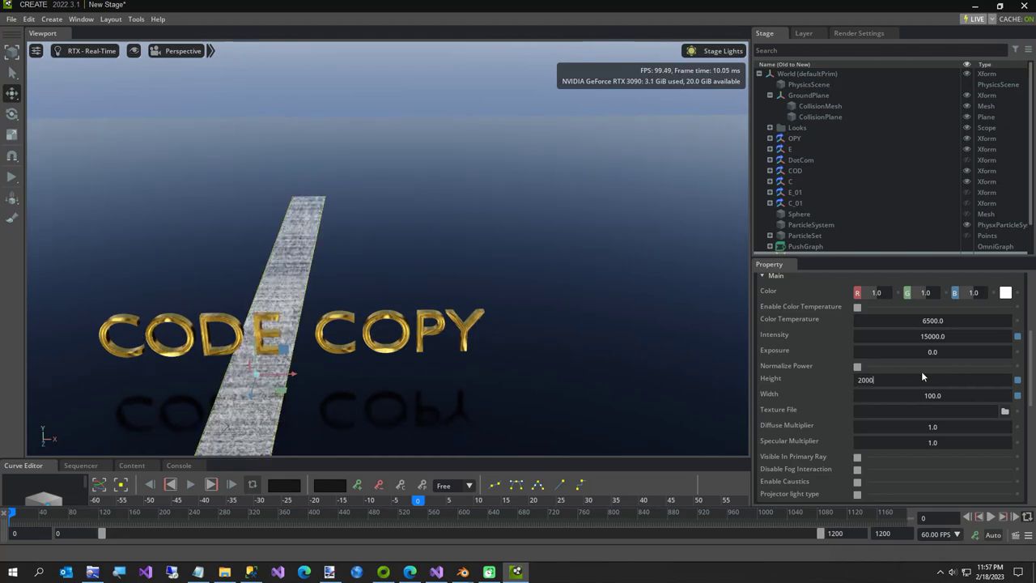
{"action": "key", "text": "Tab"}
{"action": "type", "text": "20"}
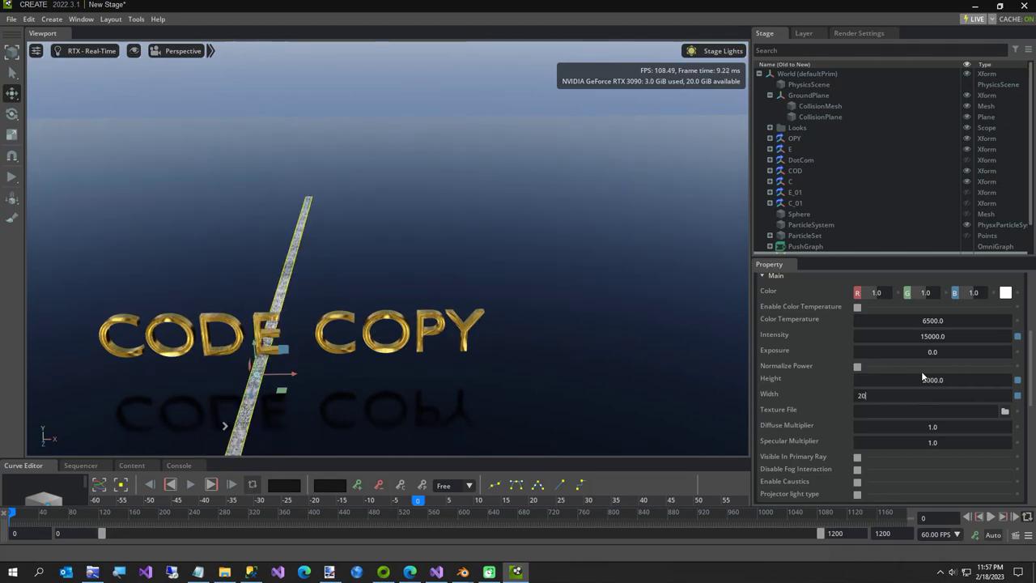
{"action": "type", "text": "00"}
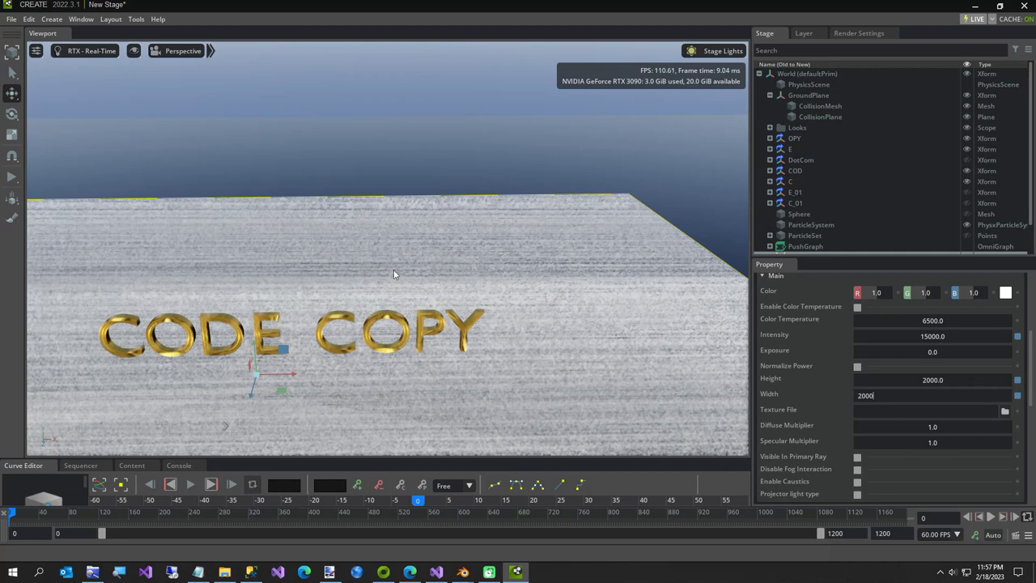
Set the Rect Light's Y translation to 6000
{"action": "scroll", "coordinate": [887, 353], "scroll_direction": "up", "scroll_amount": 3}
{"action": "left_click", "coordinate": [933, 324]}
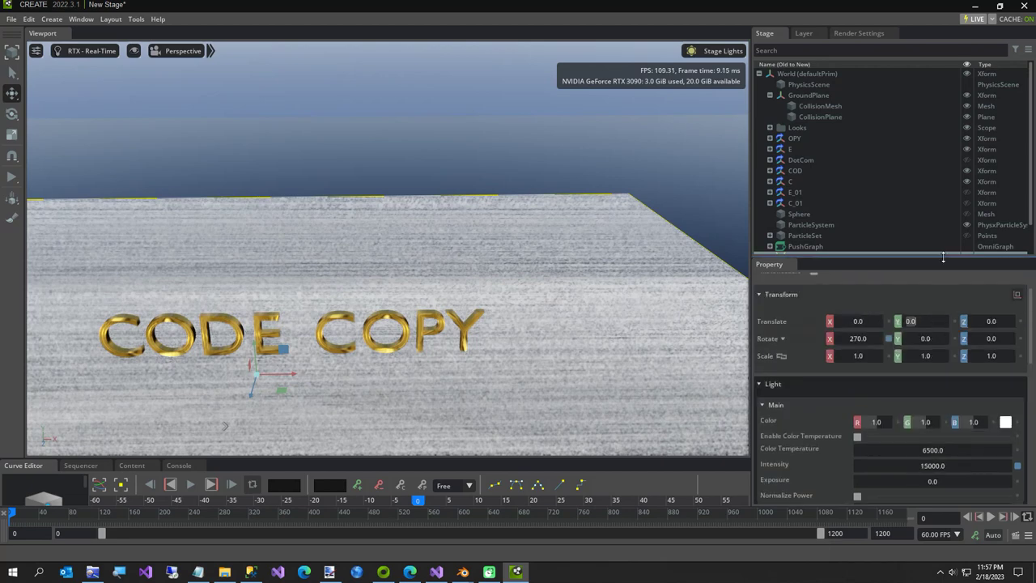
{"action": "type", "text": "6000"}
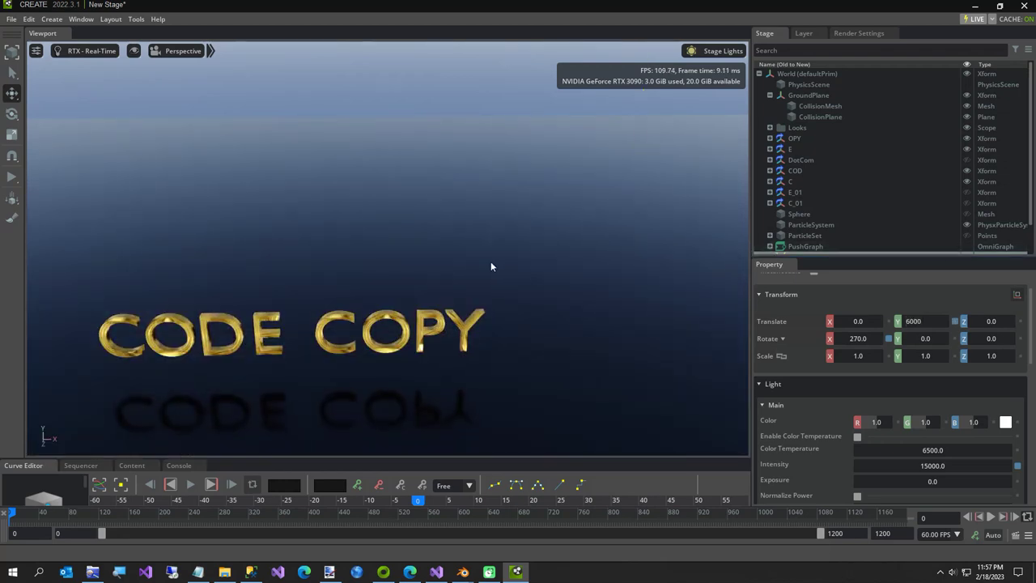
{"action": "middle_click_drag", "start_coordinate": [490, 260], "coordinate": [537, 268]}
{"action": "scroll", "coordinate": [841, 202], "scroll_direction": "down", "scroll_amount": 1}
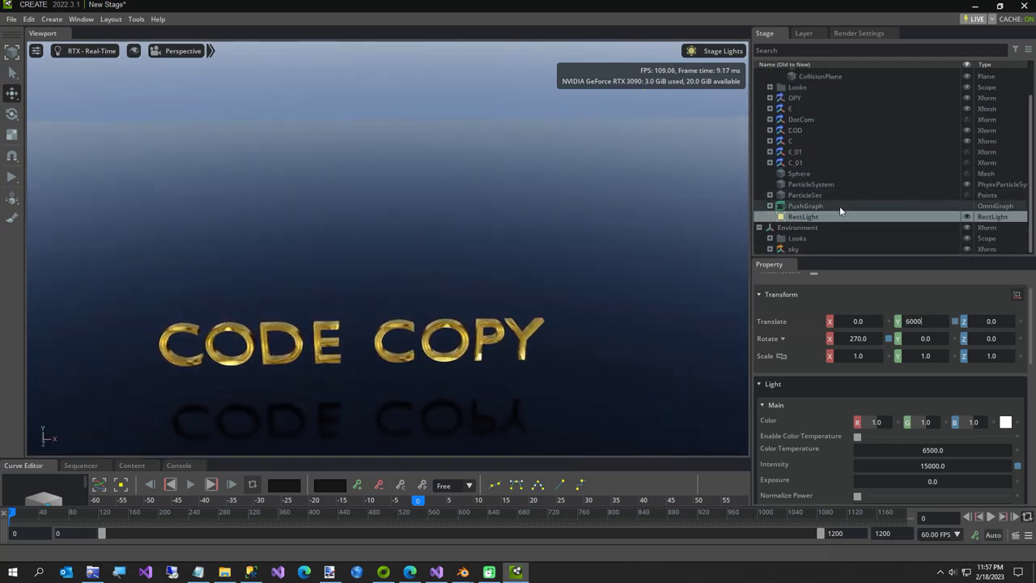
{"action": "left_click", "coordinate": [967, 248]}
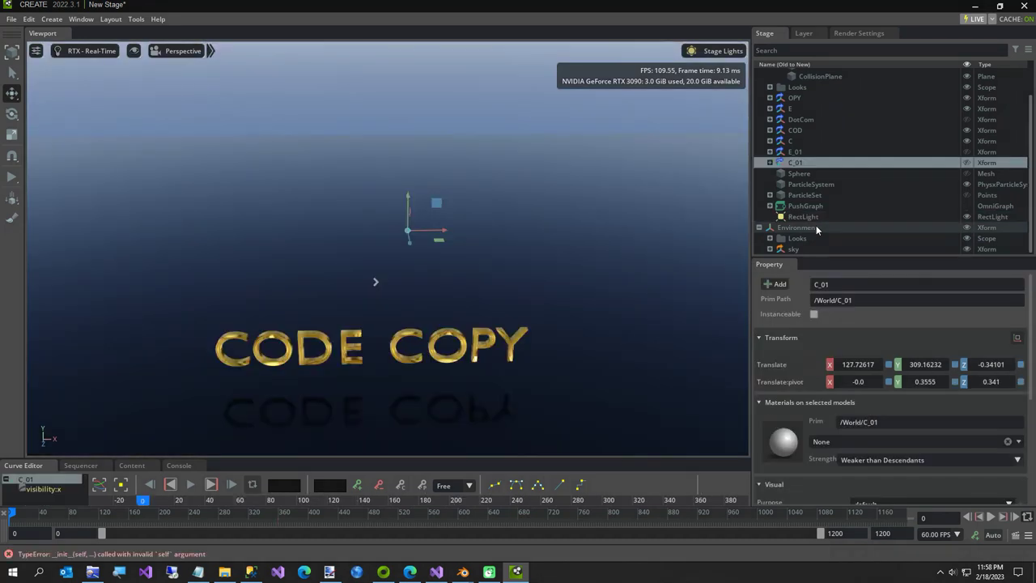
Set the Rect Light's Y translation to 600 and check its lighting on the ground around the text
{"action": "left_click", "coordinate": [802, 217]}
{"action": "scroll", "coordinate": [599, 306], "scroll_direction": "down", "scroll_amount": 3}
{"action": "scroll", "coordinate": [600, 306], "scroll_direction": "down", "scroll_amount": 5}
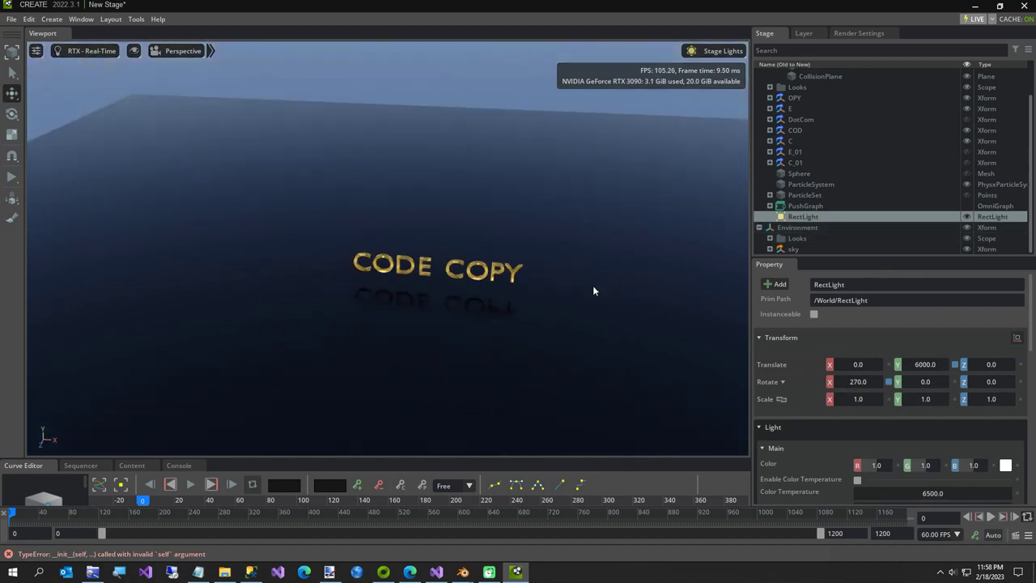
{"action": "double_click", "coordinate": [919, 366]}
{"action": "type", "text": "500"}
{"action": "key", "text": "Return"}
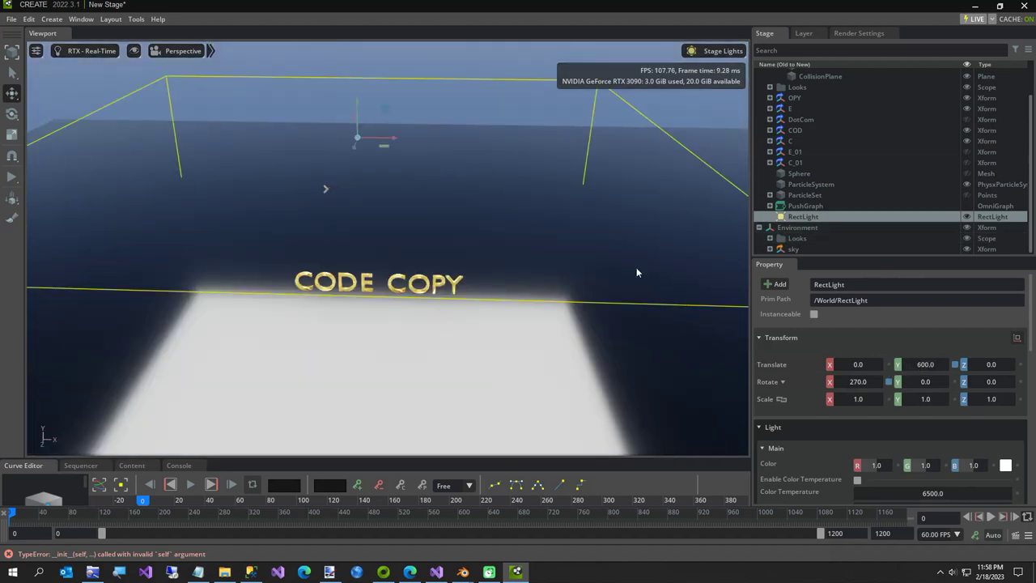
Set the Rect Light's Specular Multiplier to 0
{"action": "scroll", "coordinate": [892, 375], "scroll_direction": "down", "scroll_amount": 3}
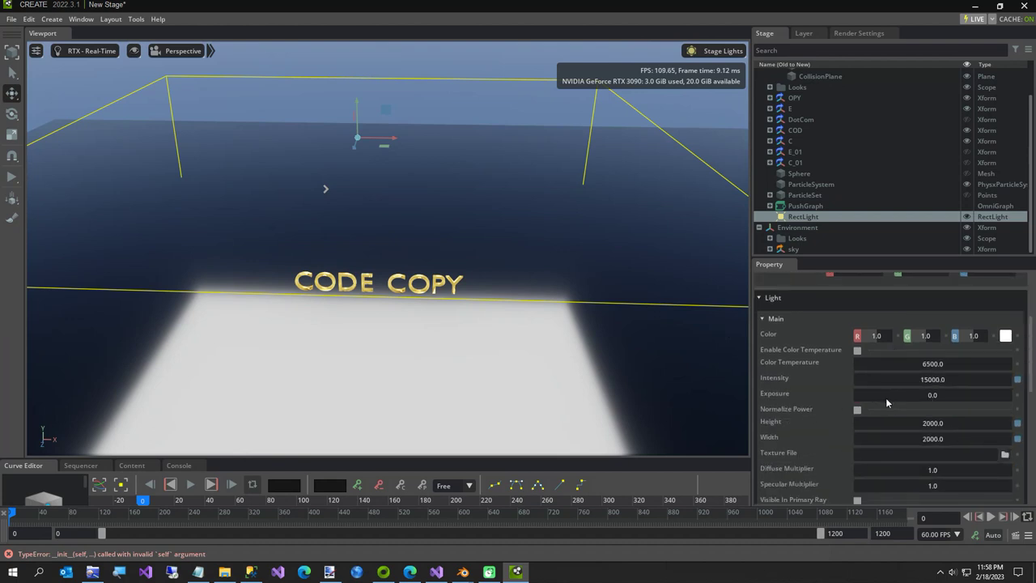
{"action": "scroll", "coordinate": [879, 412], "scroll_direction": "down", "scroll_amount": 1}
{"action": "double_click", "coordinate": [920, 442]}
{"action": "type", "text": "0"}
{"action": "key", "text": "Return"}
{"action": "scroll", "coordinate": [541, 321], "scroll_direction": "down", "scroll_amount": 4}
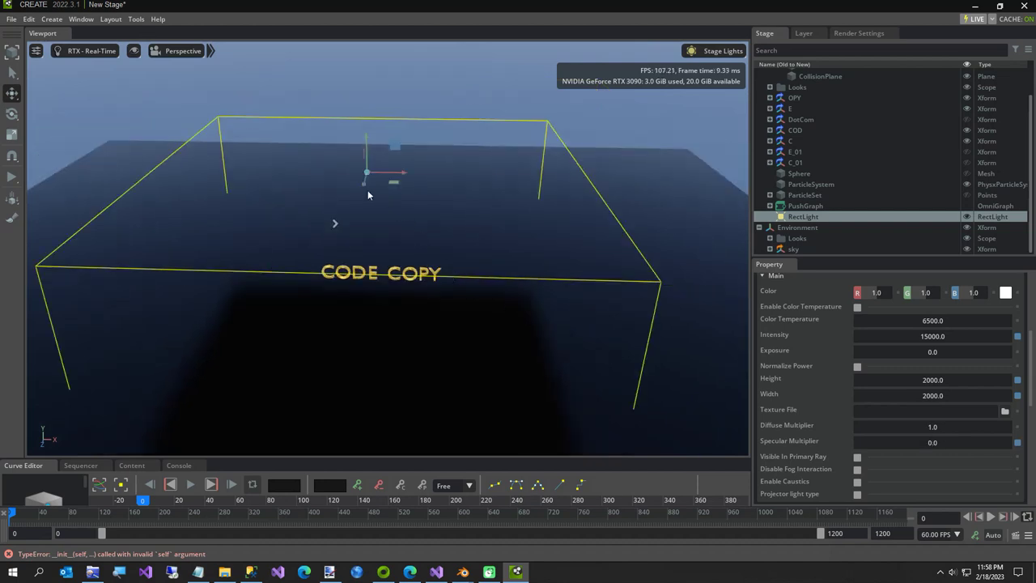
Move the Rect Light forward along its depth axis and tilt it slightly about the X axis
{"action": "scroll", "coordinate": [363, 206], "scroll_direction": "up", "scroll_amount": 5}
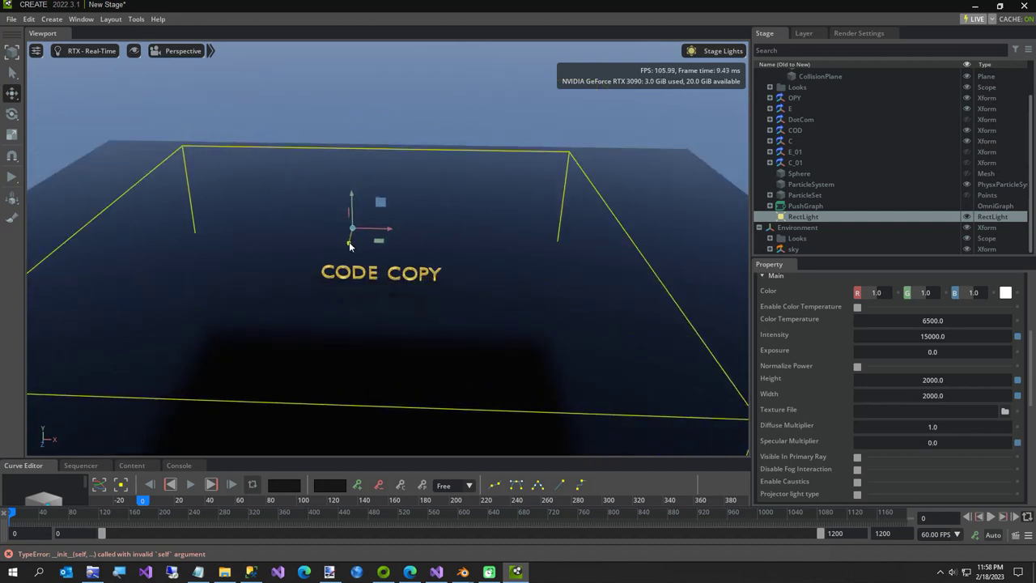
{"action": "left_click_drag", "start_coordinate": [349, 246], "coordinate": [345, 259]}
{"action": "key", "text": "e"}
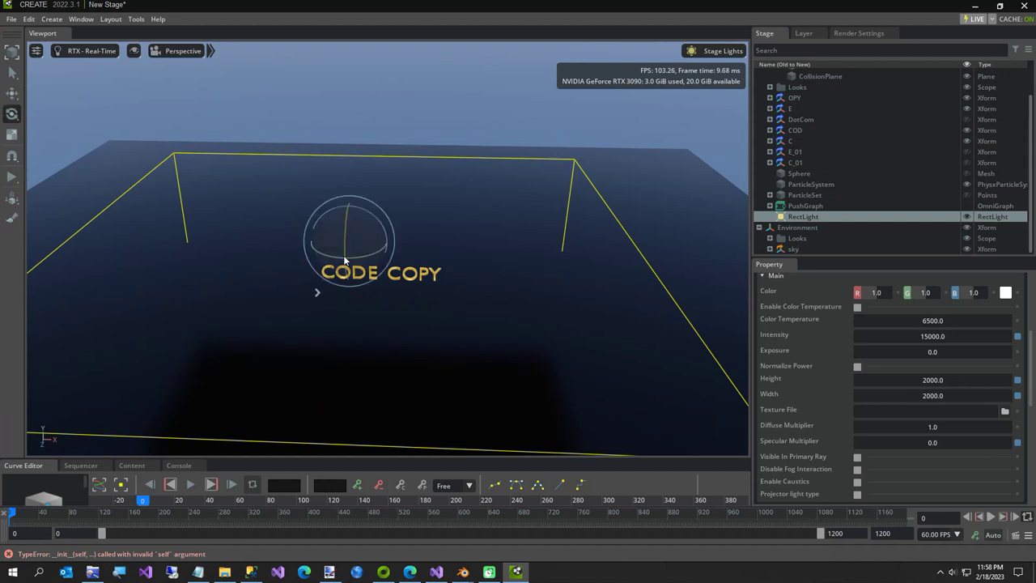
{"action": "left_click_drag", "start_coordinate": [344, 225], "coordinate": [340, 246]}
{"action": "scroll", "coordinate": [341, 246], "scroll_direction": "up", "scroll_amount": 5}
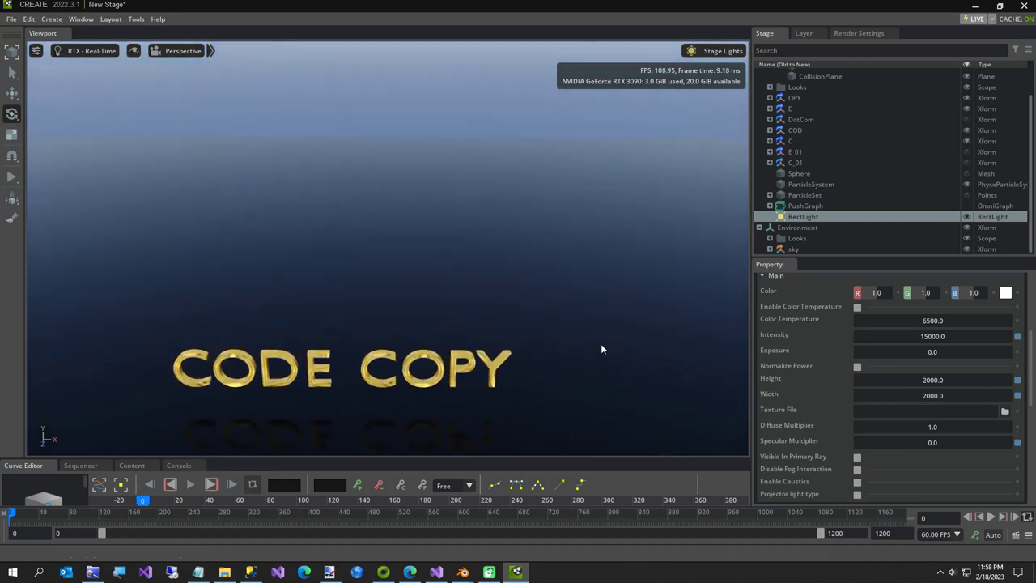
Hide the sky and briefly preview the text animation against the dark background
{"action": "left_click", "coordinate": [967, 248]}
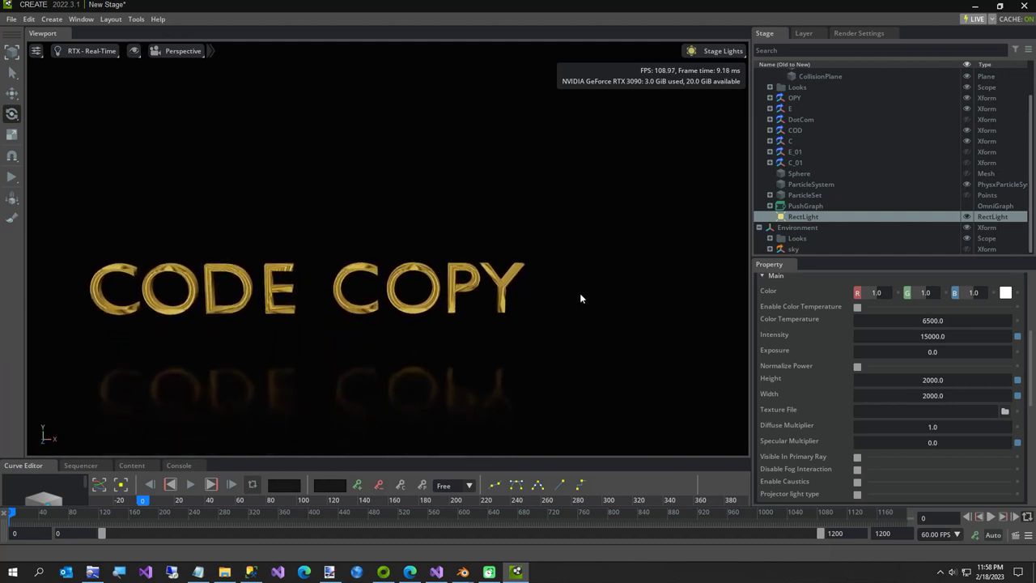
{"action": "left_click", "coordinate": [797, 88]}
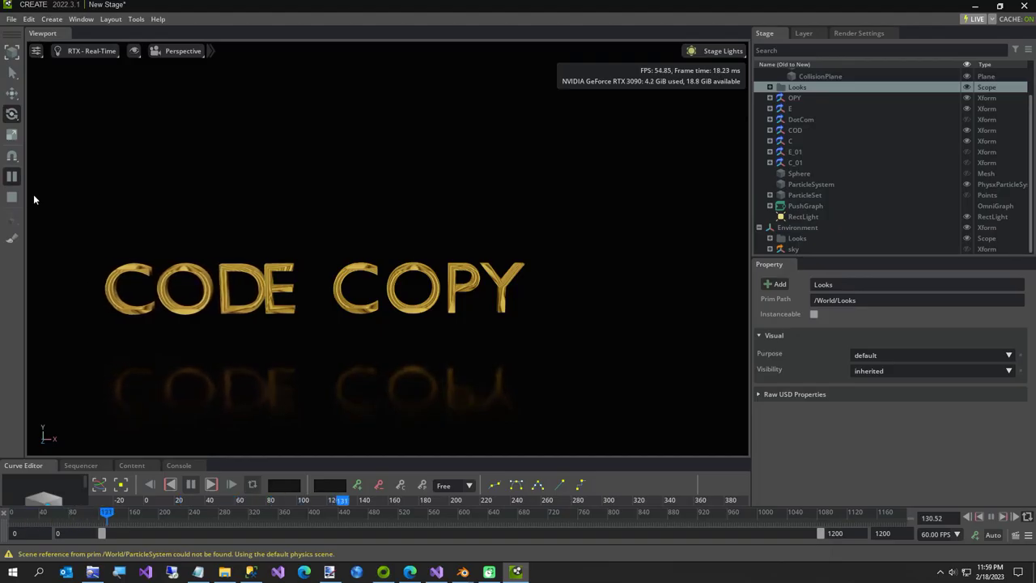
{"action": "left_click", "coordinate": [12, 198]}
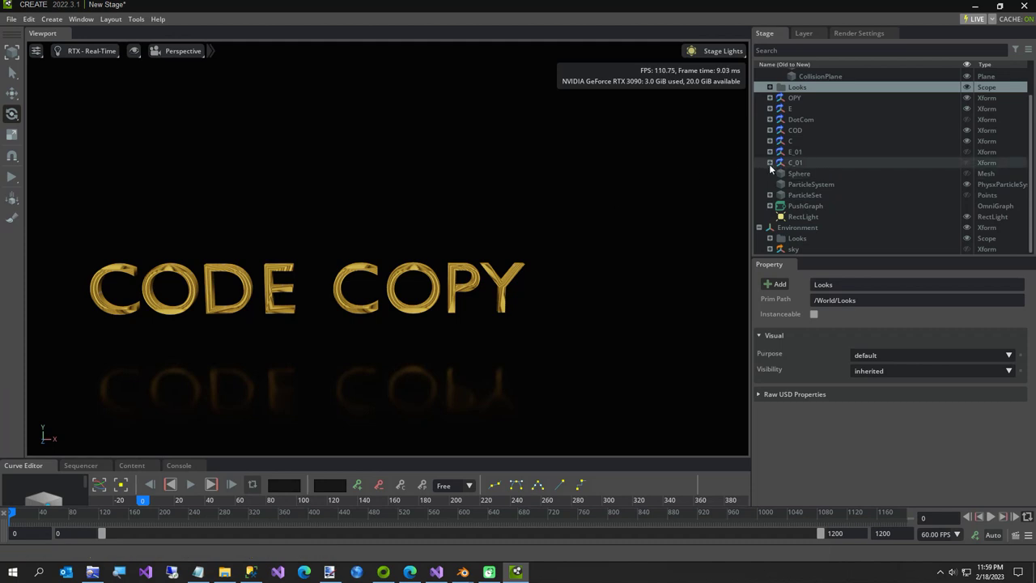
Select COD and go to frame 420 to check the letters' position there
{"action": "scroll", "coordinate": [796, 171], "scroll_direction": "up", "scroll_amount": 2}
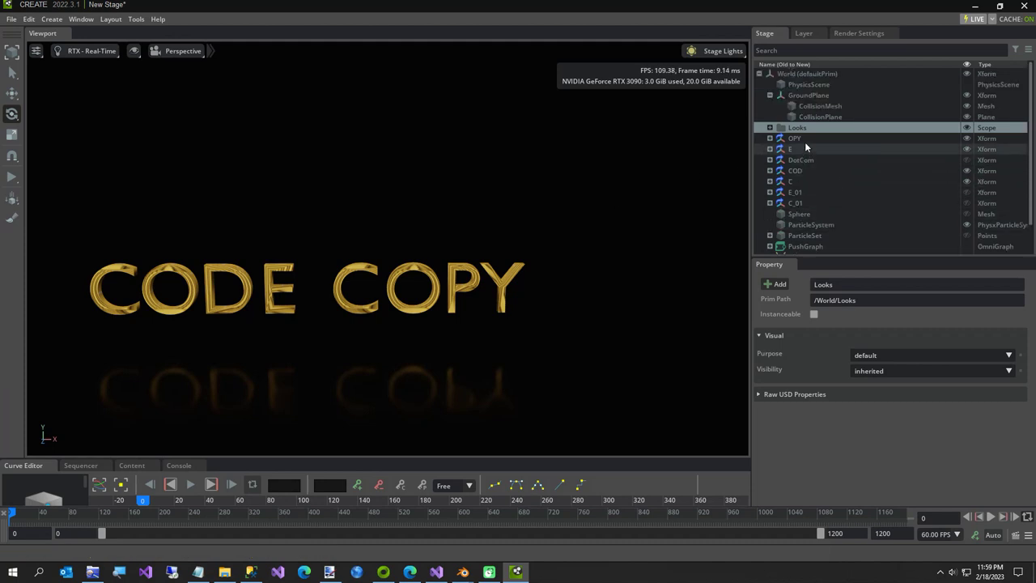
{"action": "left_click", "coordinate": [795, 171]}
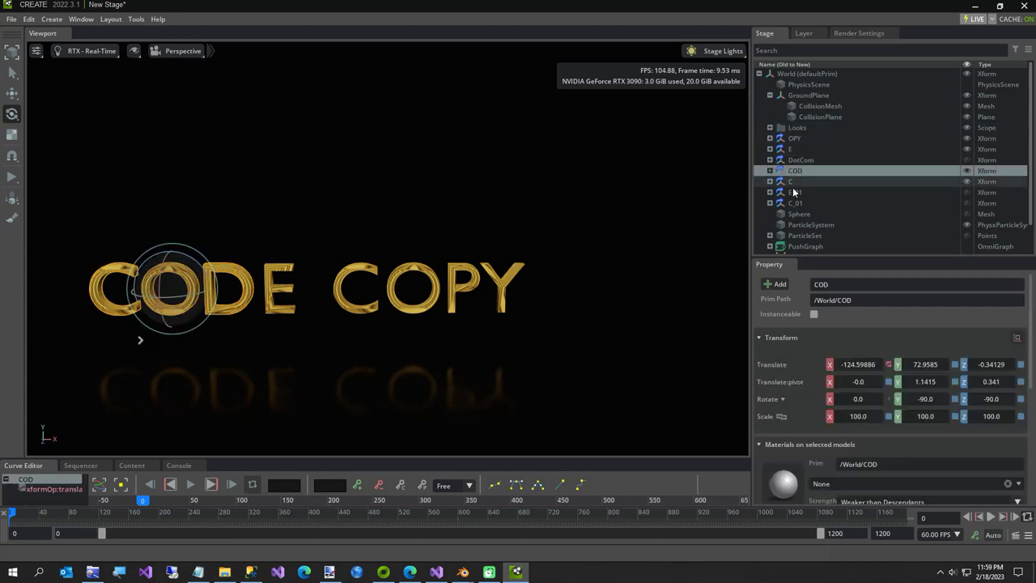
{"action": "left_click", "coordinate": [941, 516]}
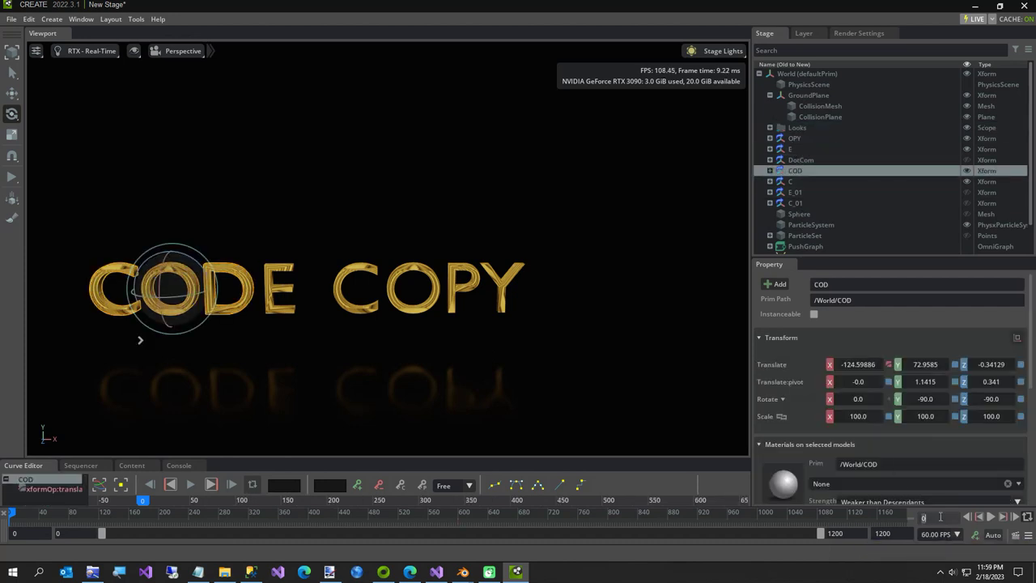
{"action": "type", "text": "360"}
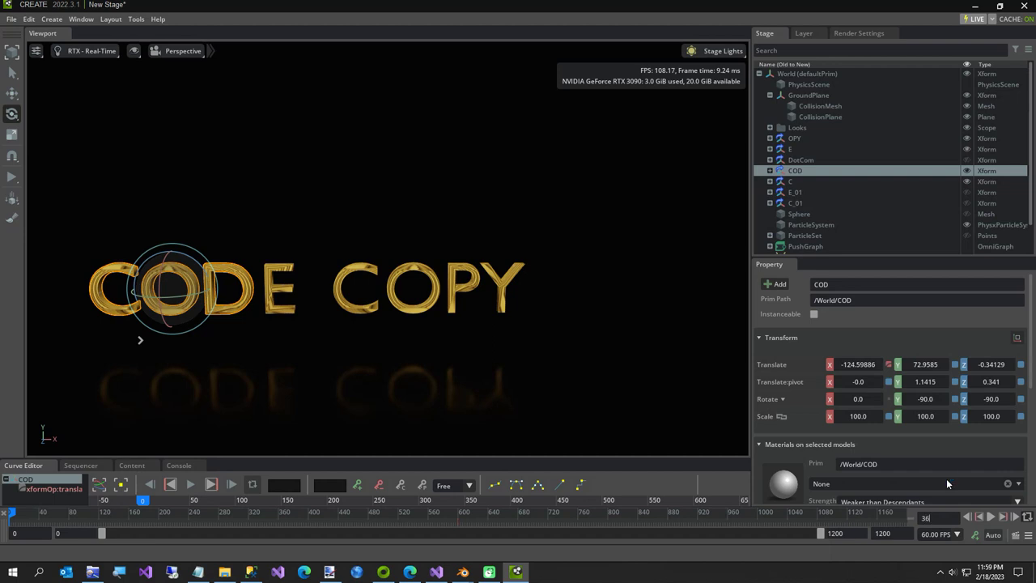
{"action": "key", "text": "BackSpace"}
{"action": "key", "text": "BackSpace"}
{"action": "key", "text": "BackSpace"}
{"action": "type", "text": "420"}
{"action": "key", "text": "Return"}
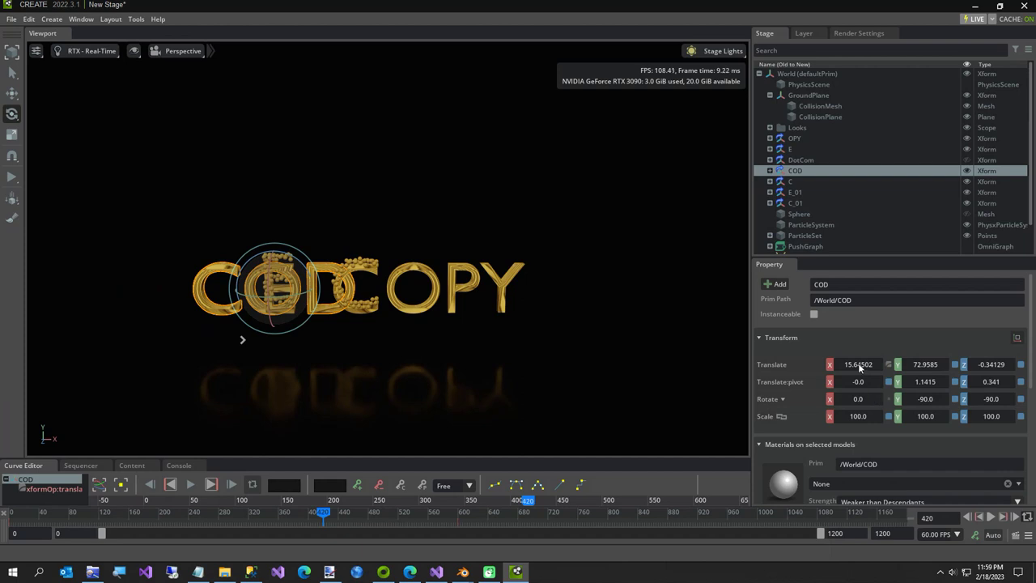
Copy COD's X translation from frame 0 and key it at frame 420 as -124.59886
{"action": "left_click", "coordinate": [948, 519]}
{"action": "type", "text": "0"}
{"action": "key", "text": "Return"}
{"action": "double_click", "coordinate": [861, 364]}
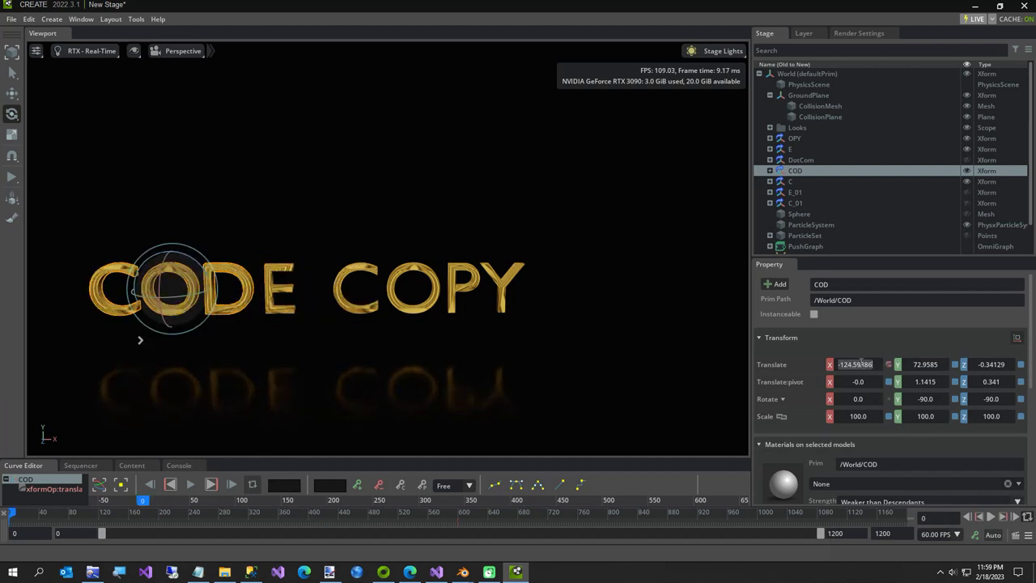
{"action": "left_click", "coordinate": [933, 519]}
{"action": "type", "text": "420"}
{"action": "key", "text": "Return"}
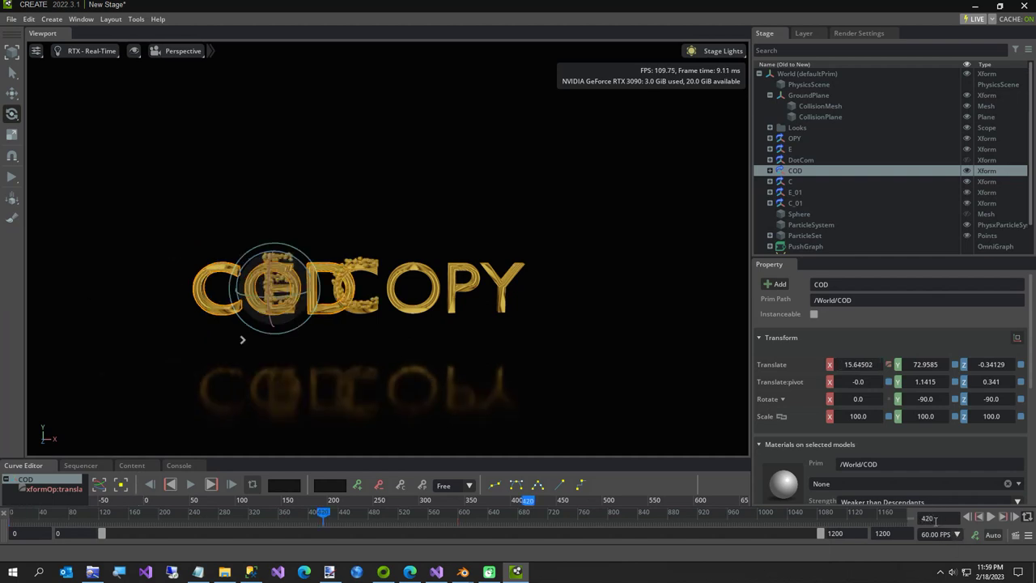
{"action": "double_click", "coordinate": [864, 365]}
{"action": "type", "text": "-124.59886"}
{"action": "key", "text": "Return"}
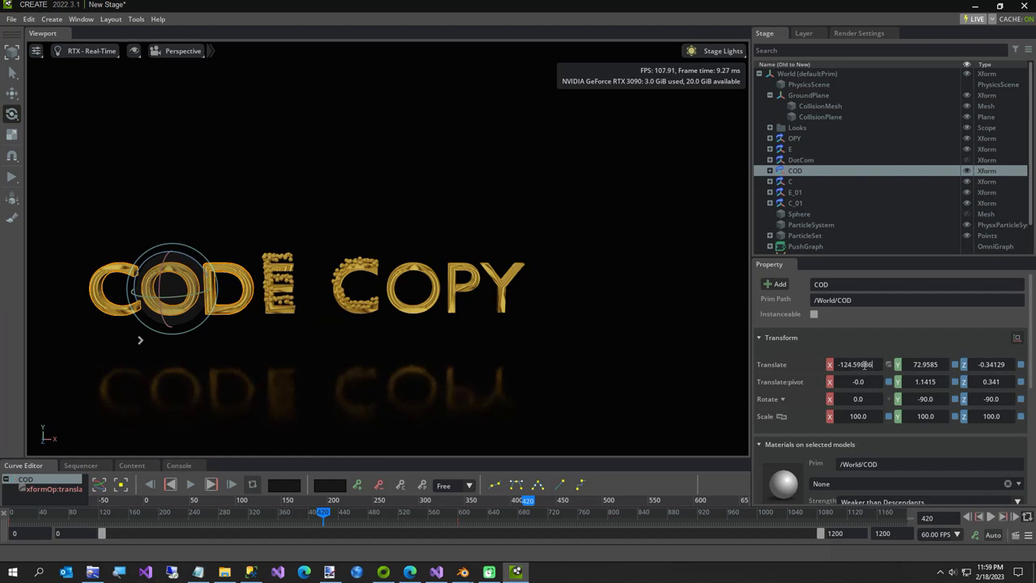
{"action": "right_click", "coordinate": [864, 368]}
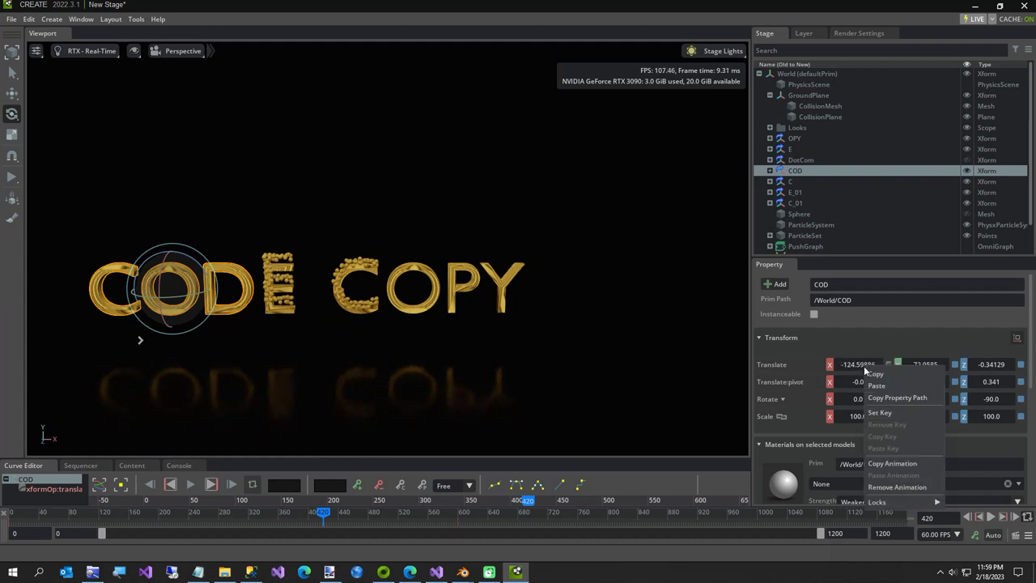
{"action": "left_click", "coordinate": [877, 413]}
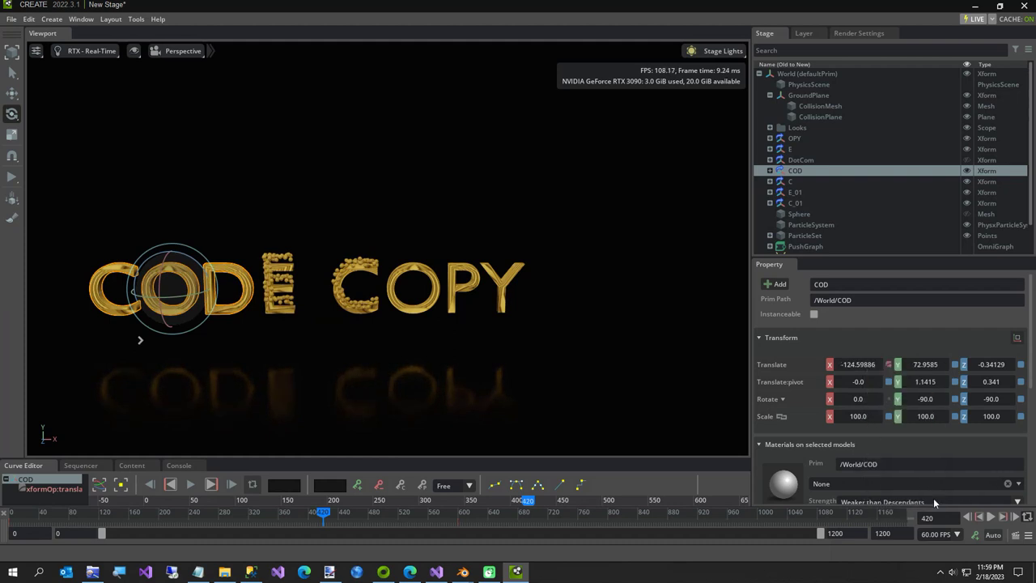
Return to frame 0, select Looks instead of COD, and play the animation to check the letters' timing
{"action": "double_click", "coordinate": [935, 519]}
{"action": "type", "text": "0"}
{"action": "key", "text": "Return"}
{"action": "left_click", "coordinate": [801, 129]}
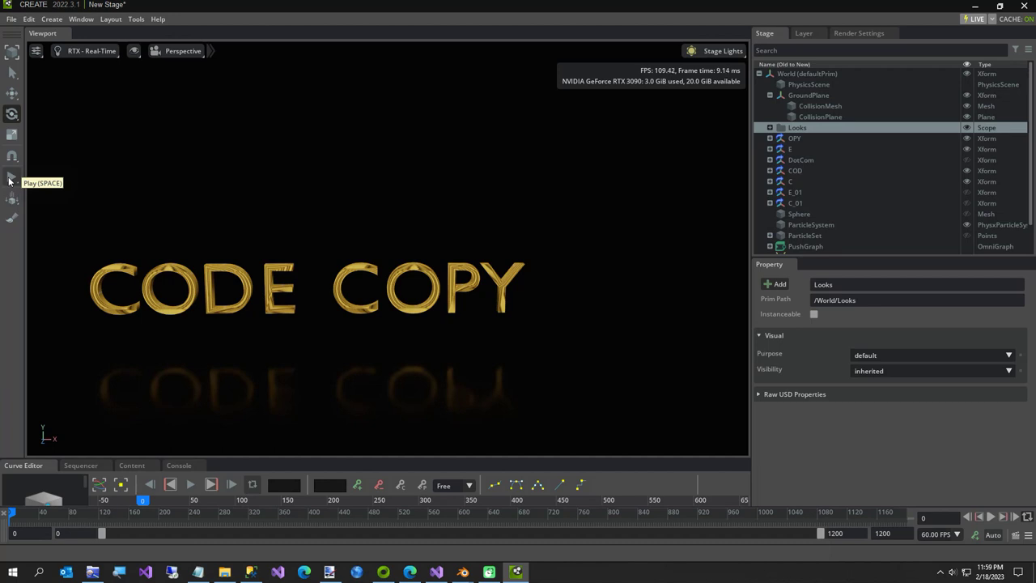
{"action": "left_click", "coordinate": [10, 178]}
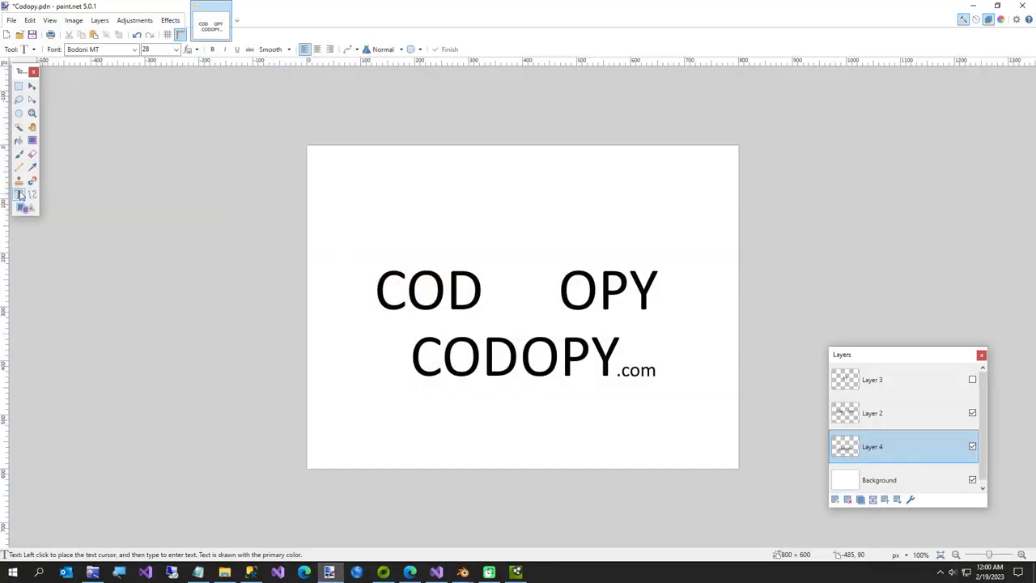
In paint.net, add the text "Test" above COD OPY and step through the fonts to Cascadia Code SemiLight
{"action": "left_click", "coordinate": [393, 212]}
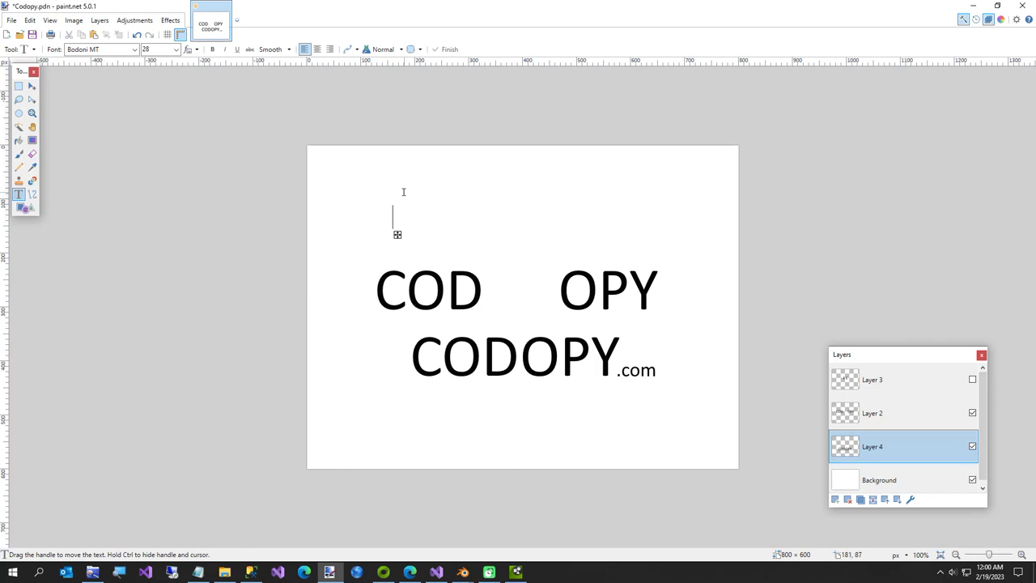
{"action": "type", "text": "Test"}
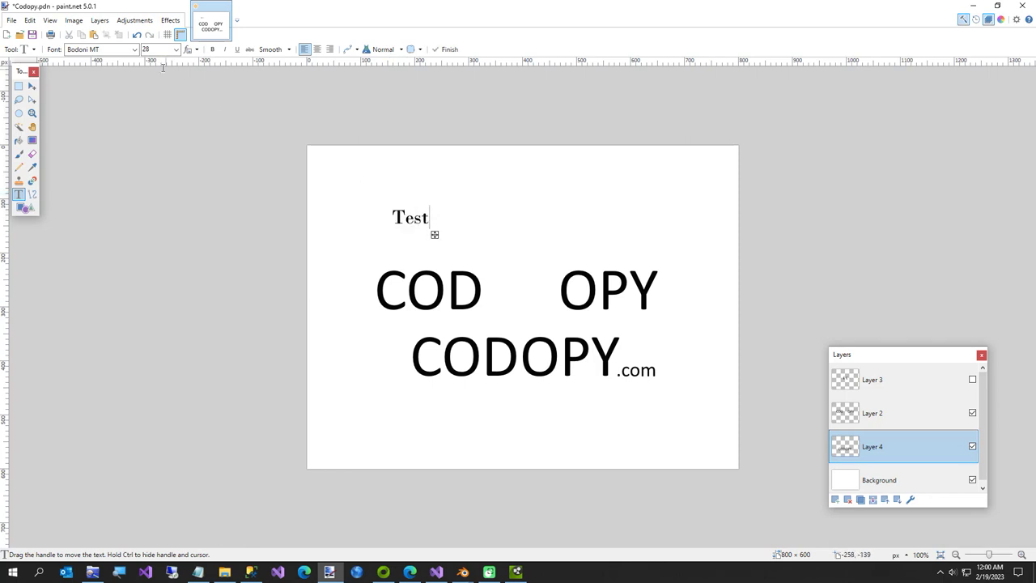
{"action": "left_click", "coordinate": [134, 49]}
{"action": "key", "text": "Down"}
{"action": "key", "text": "Down"}
{"action": "key", "text": "Down"}
{"action": "key", "text": "Down"}
{"action": "key", "text": "Down"}
{"action": "key", "text": "Down"}
{"action": "key", "text": "Down"}
{"action": "key", "text": "Down"}
{"action": "key", "text": "Down"}
{"action": "key", "text": "Down"}
{"action": "key", "text": "Down"}
{"action": "key", "text": "Down"}
{"action": "key", "text": "Down"}
{"action": "key", "text": "Down"}
{"action": "key", "text": "Down"}
{"action": "key", "text": "Down"}
{"action": "key", "text": "Down"}
{"action": "key", "text": "Down"}
{"action": "key", "text": "Down"}
{"action": "key", "text": "Down"}
{"action": "key", "text": "Down"}
{"action": "key", "text": "Down"}
{"action": "key", "text": "Down"}
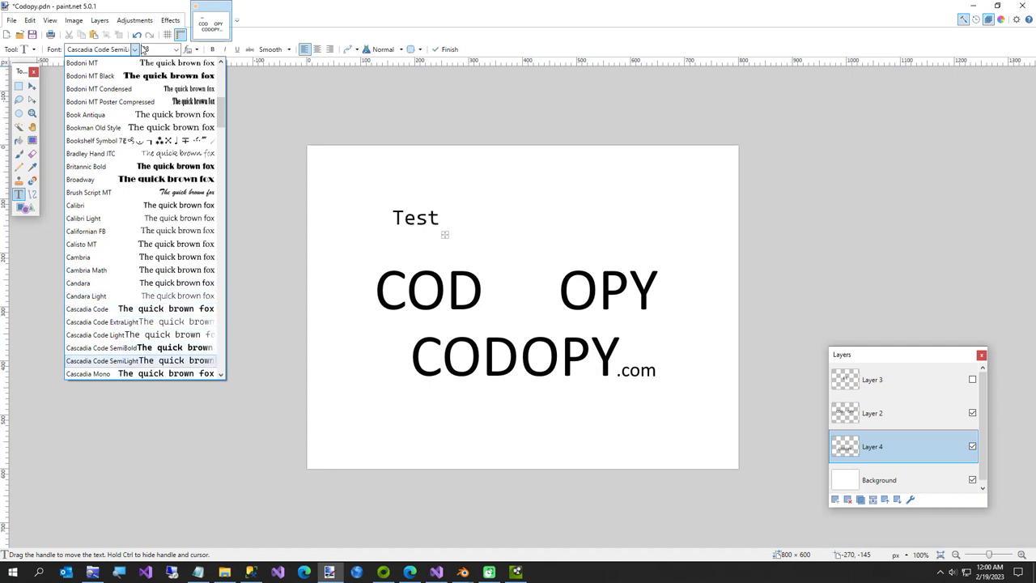
Switch to the Blender window containing the text export script
{"action": "left_click", "coordinate": [468, 572]}
{"action": "mouse_move", "coordinate": [484, 530]}
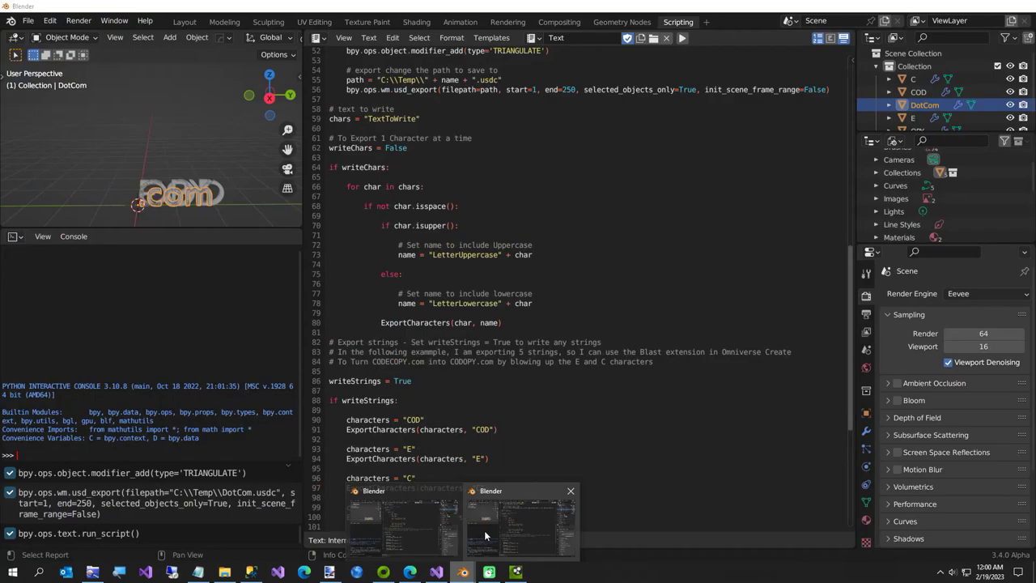